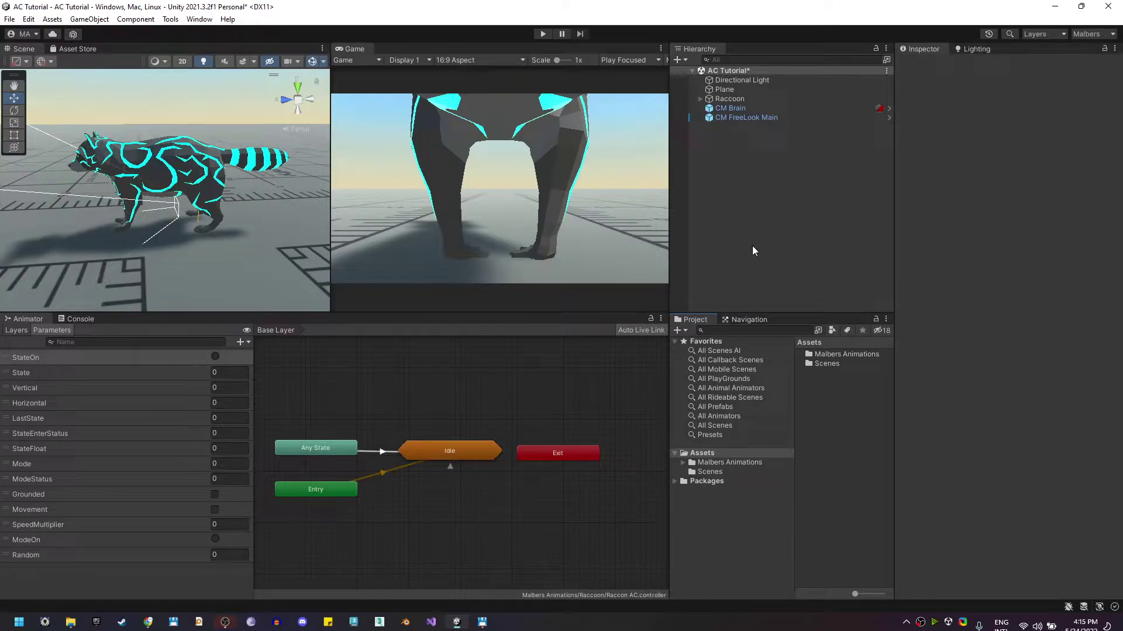
- Add a Locomotion state (priority 2) to the Raccoon's Animal States list and locate its asset
left_click(757, 99)
scroll(1027, 402, "down", 1)
left_click(1026, 402)
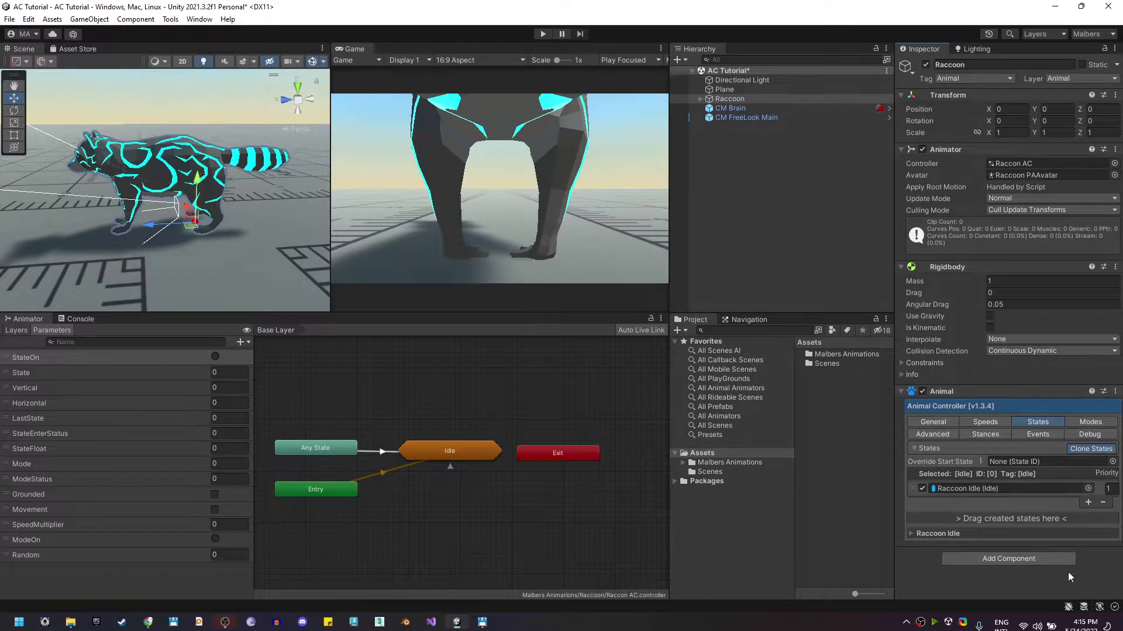
left_click(1086, 503)
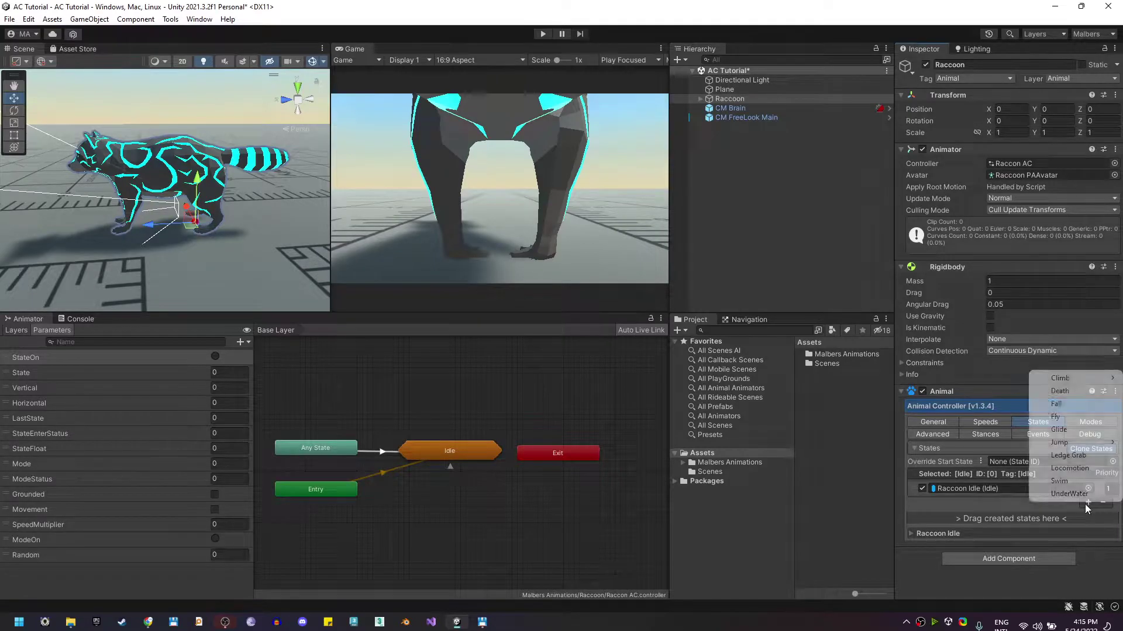
left_click(1068, 469)
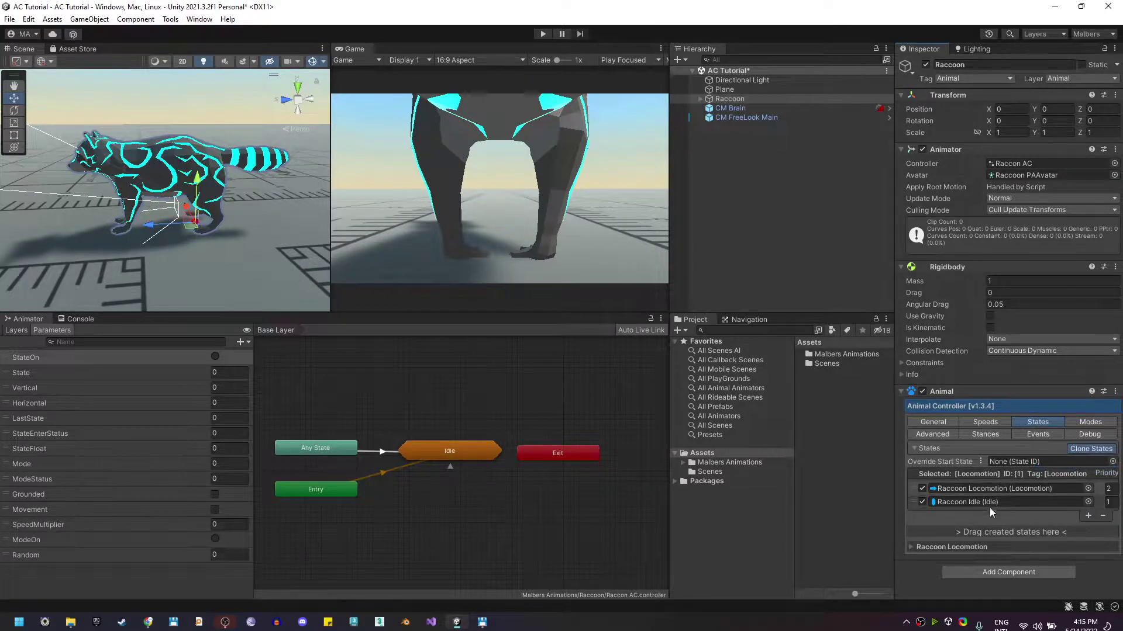
left_click(987, 489)
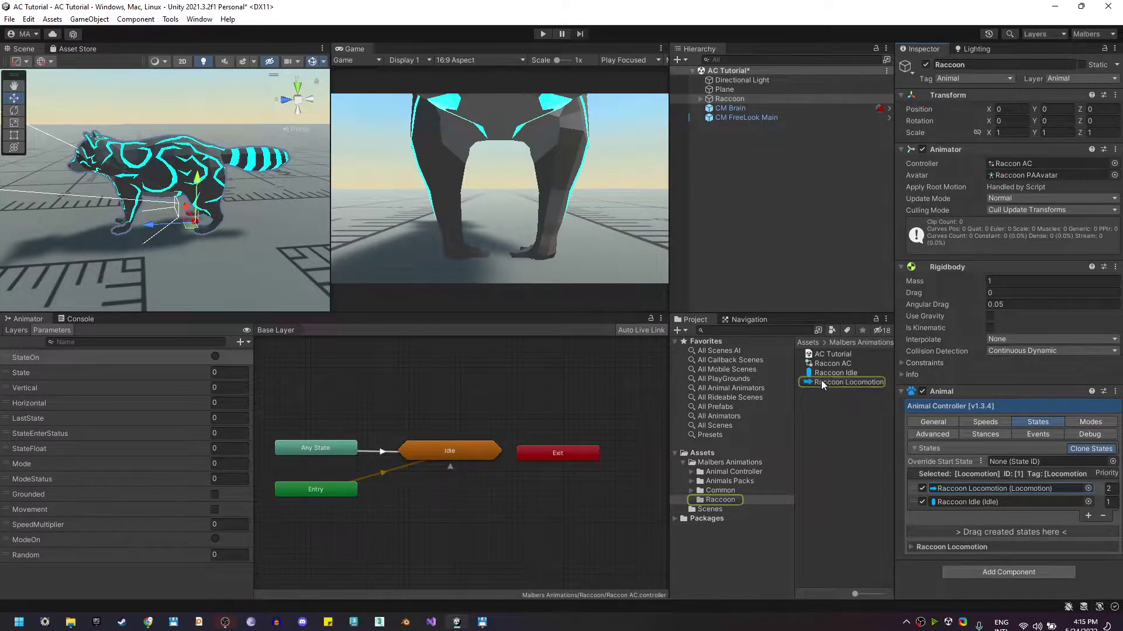
left_click(726, 166)
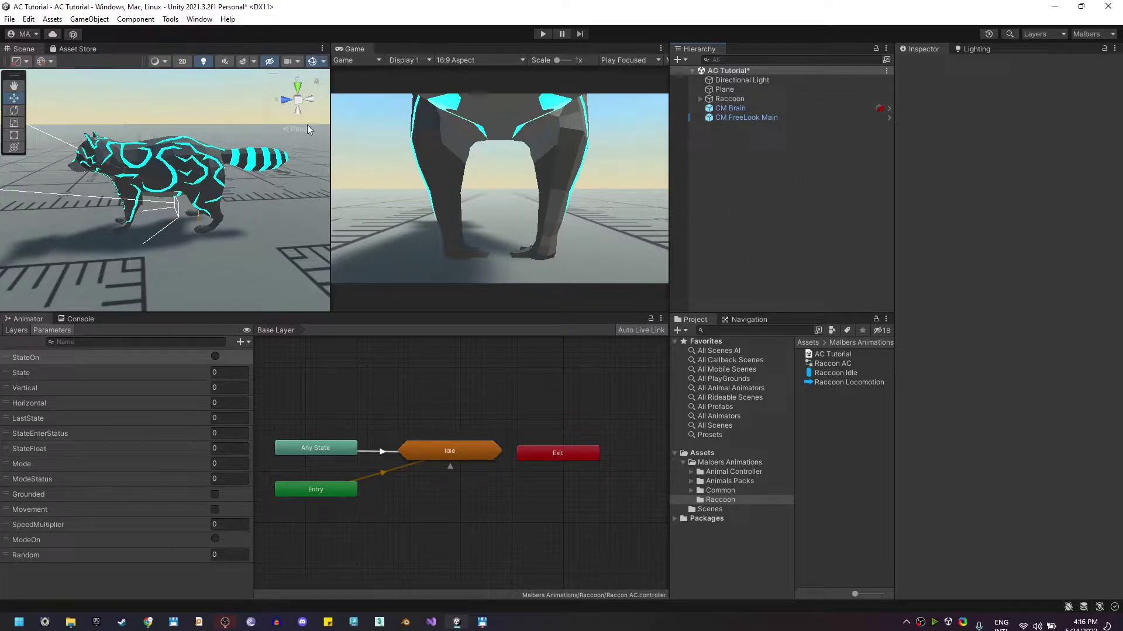
- Test-run the scene, then select and expand the Raccoon in the Hierarchy
left_click(543, 33)
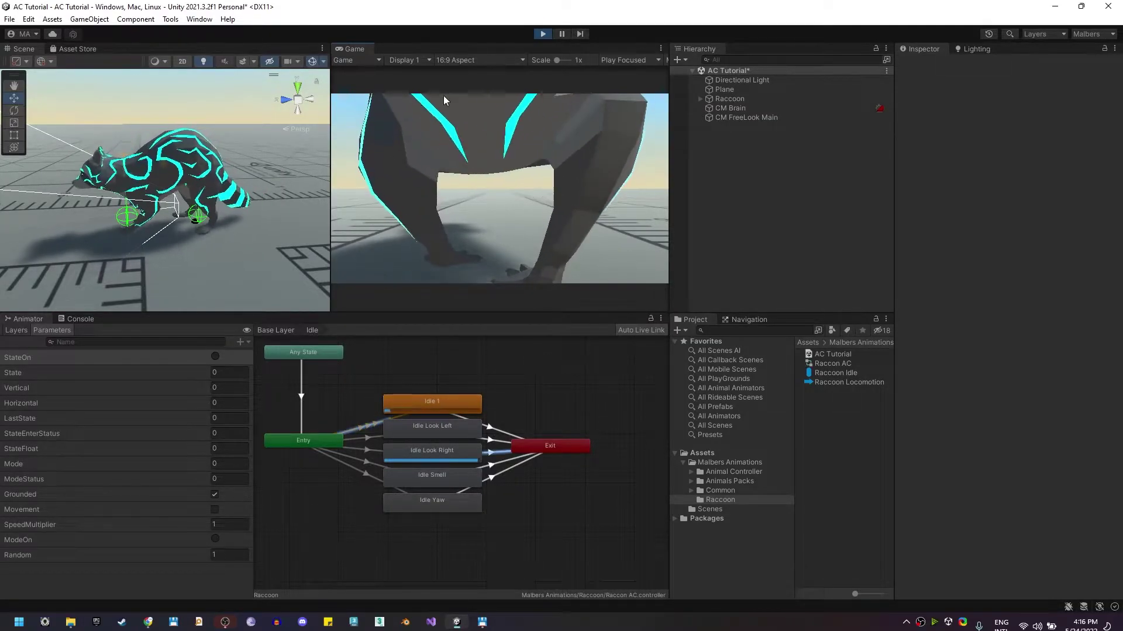
key("ctrl+p")
left_click(722, 99)
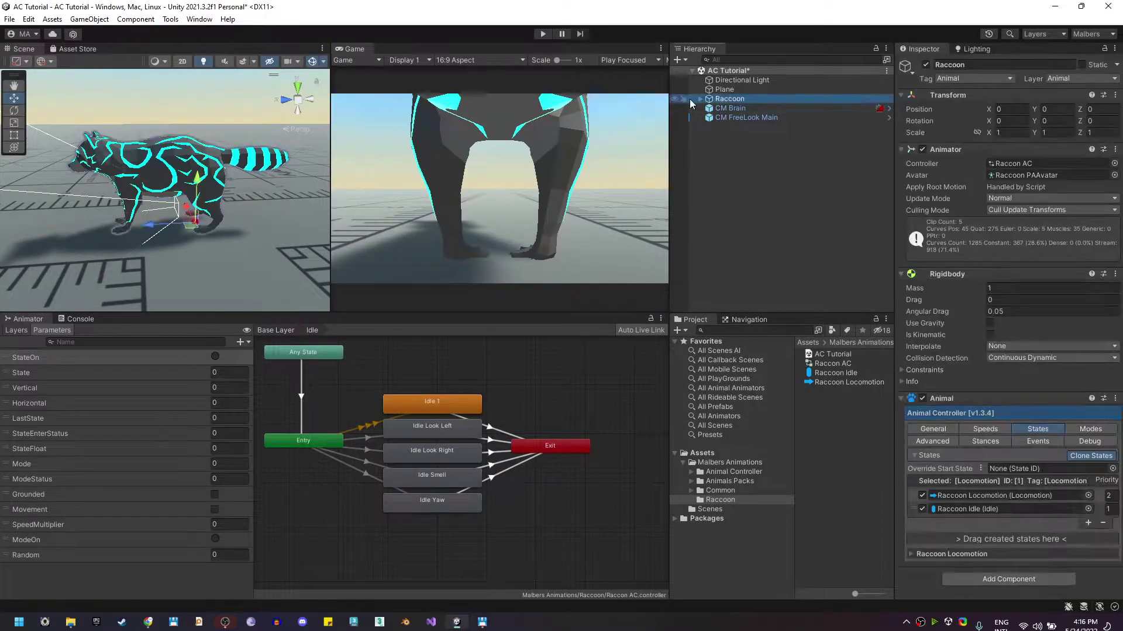
left_click(700, 99)
- Create an empty child named Internal Components and make it the Raccoon's first child
right_click(728, 99)
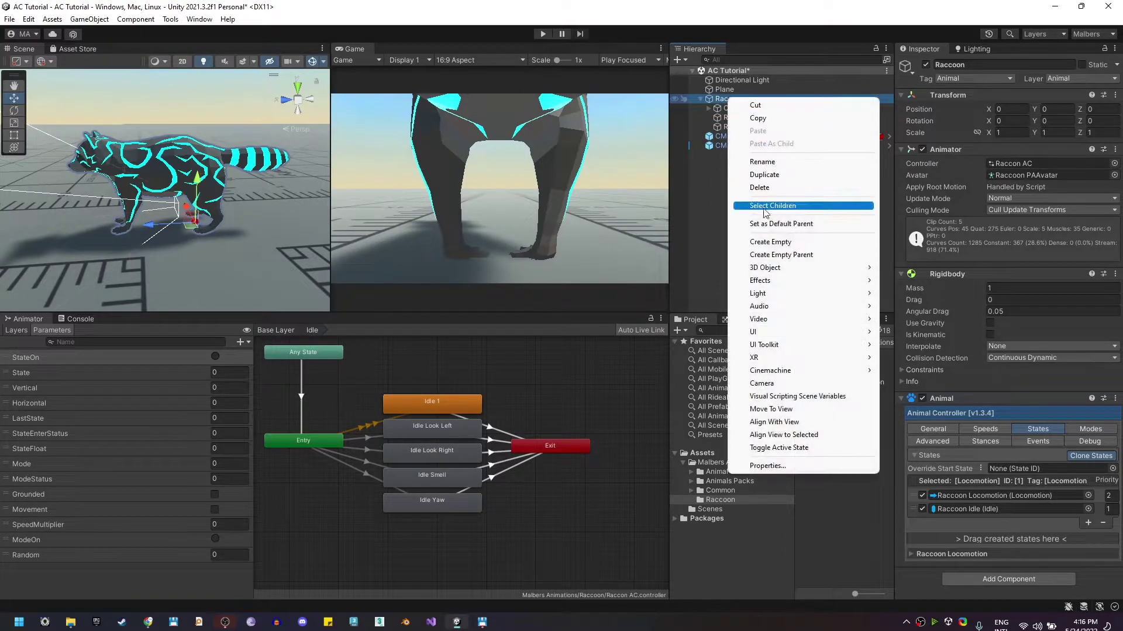
left_click(766, 242)
type("Int")
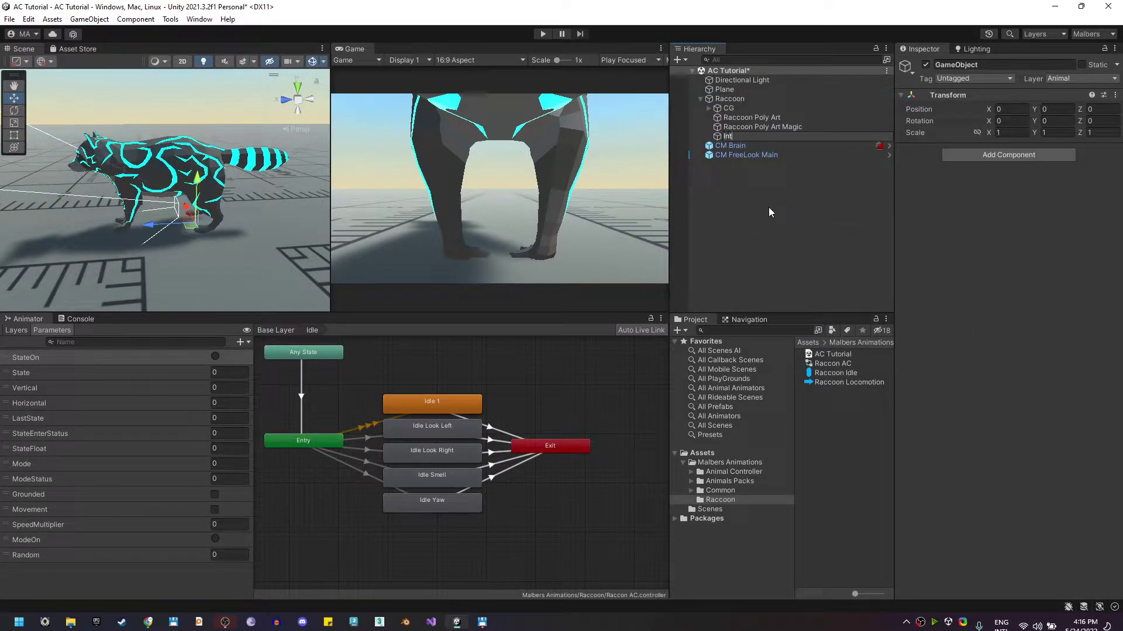
type("ernal Components")
key("Return")
left_click_drag(764, 132, 749, 104)
- From Common > Cinemachine > Set Camera States, place CM Main Target under Internal Components
left_click(749, 99)
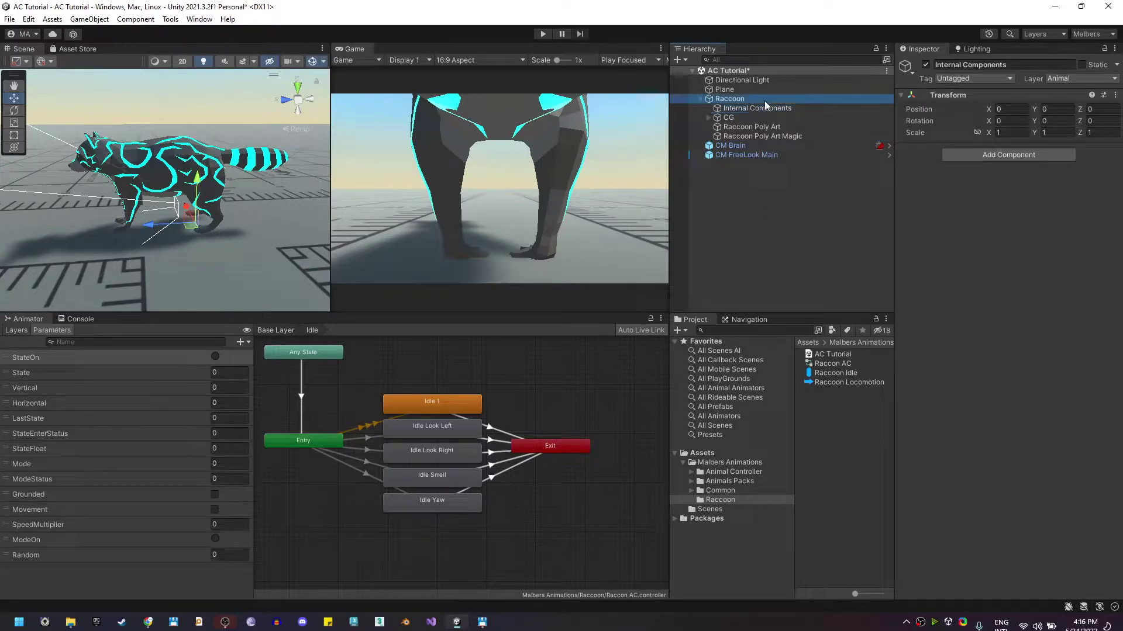
left_click(728, 463)
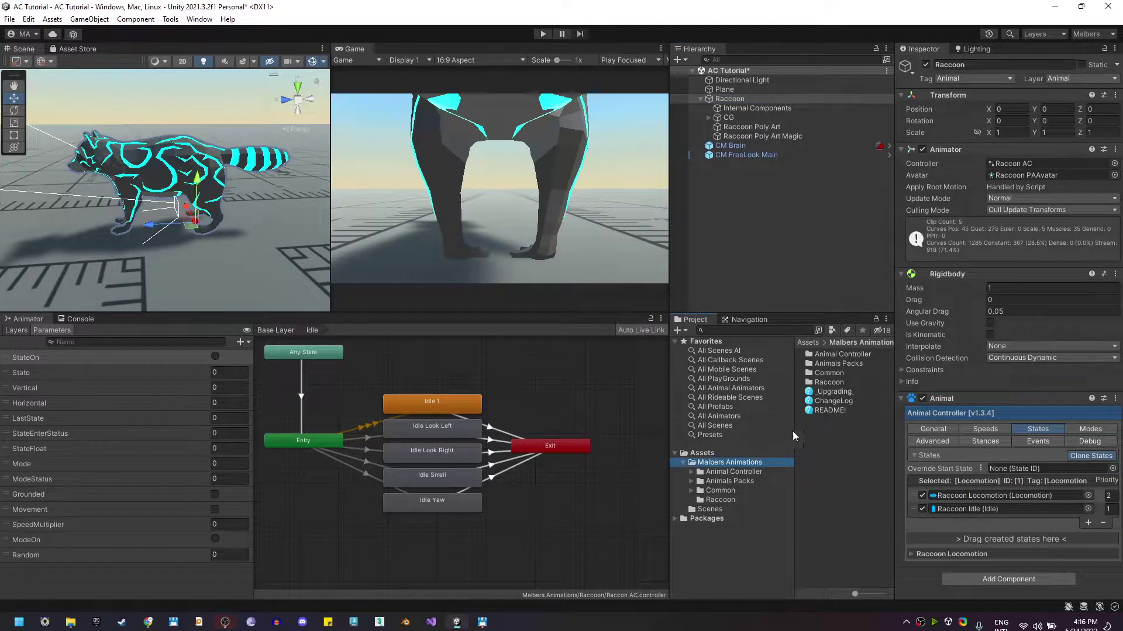
double_click(824, 374)
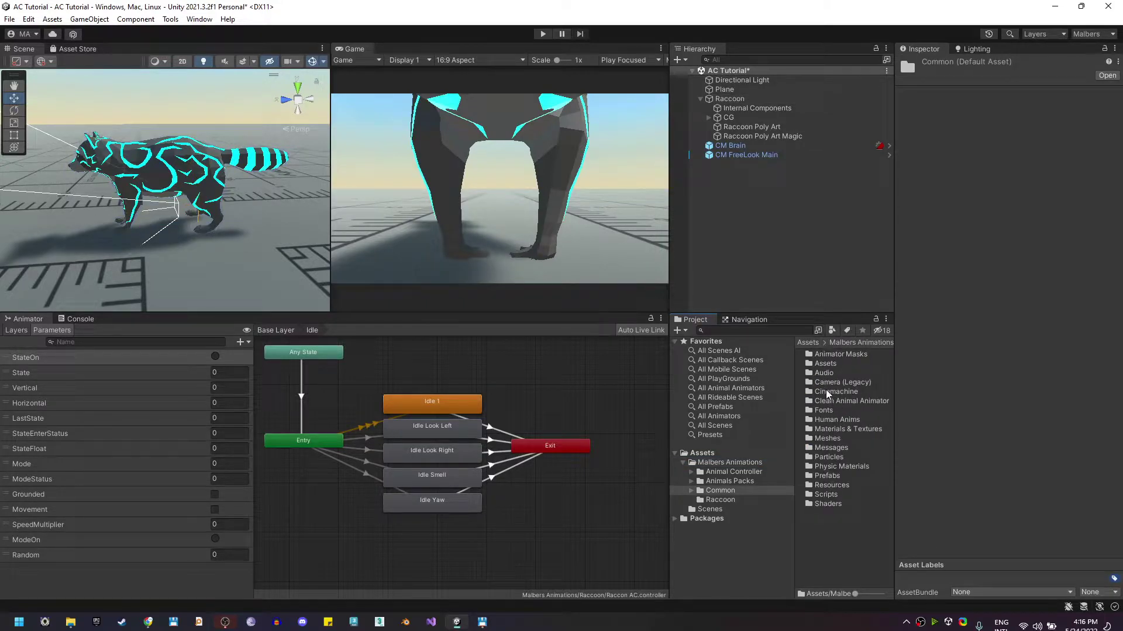
double_click(829, 392)
double_click(844, 355)
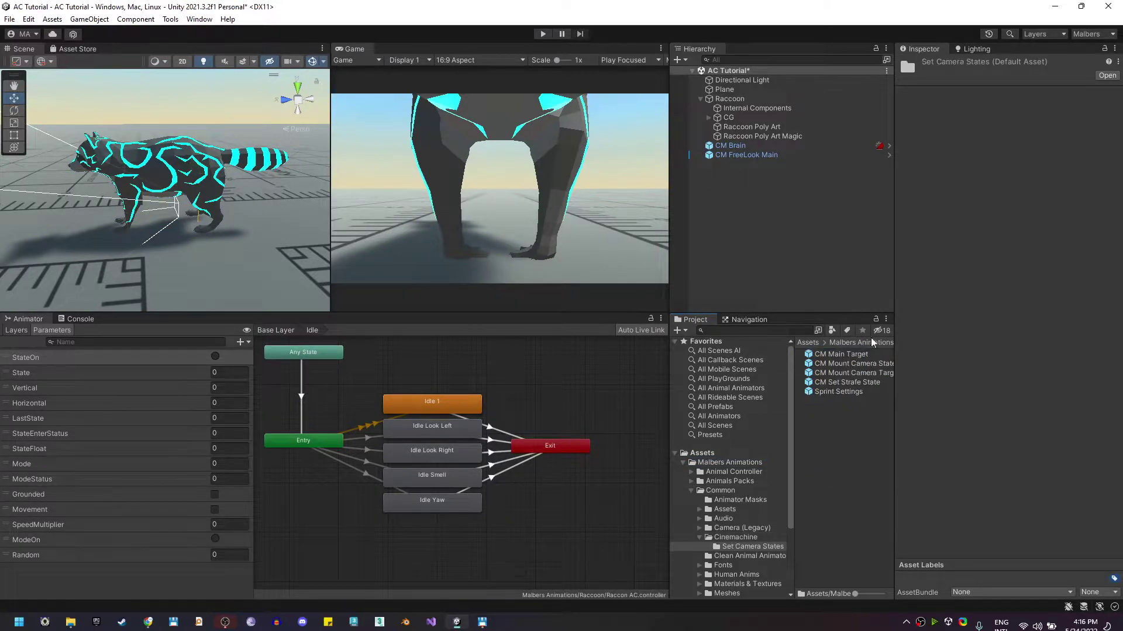
left_click_drag(892, 355, 940, 354)
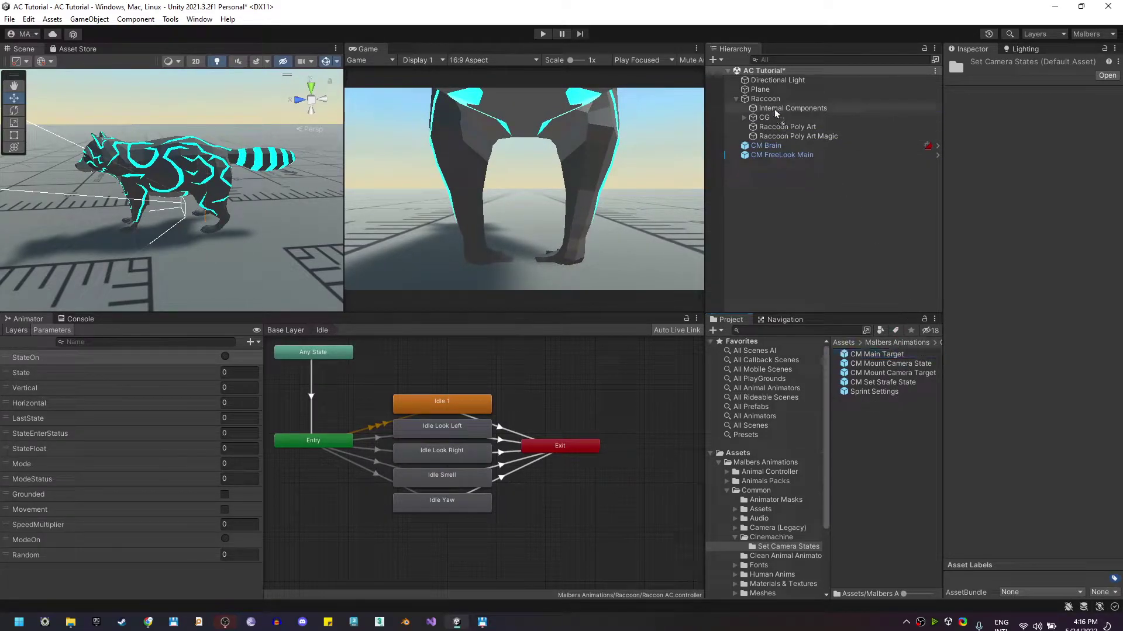
left_click_drag(775, 109, 768, 109)
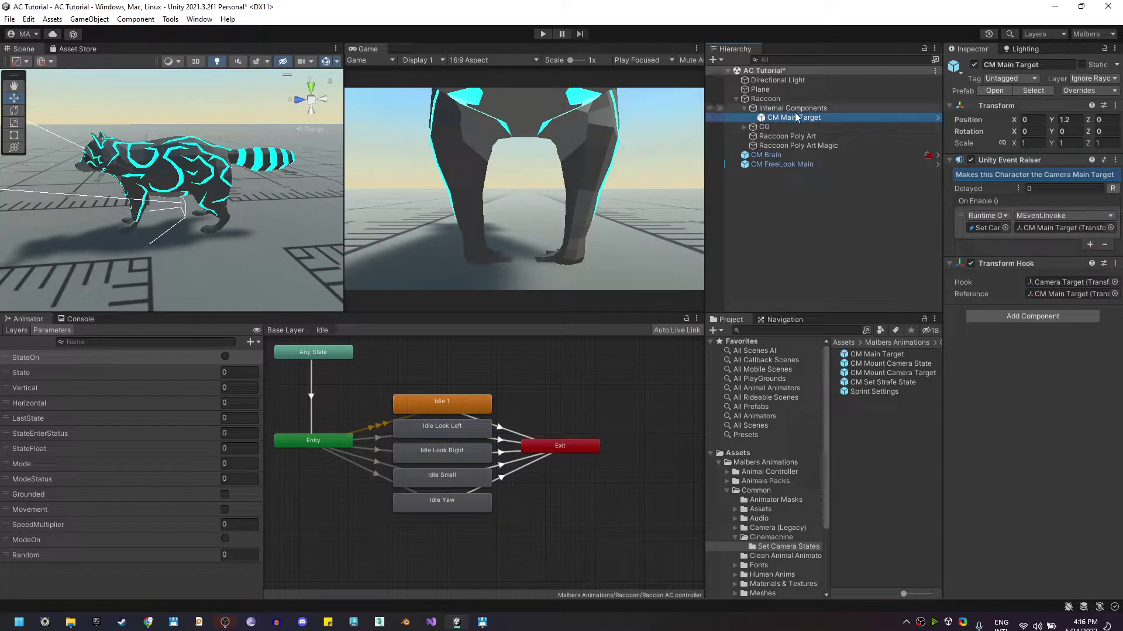
- Lower CM Main Target to Y 0.401, Z 0.142 on the raccoon's body and test in Play mode
left_click_drag(178, 181, 176, 121, "alt")
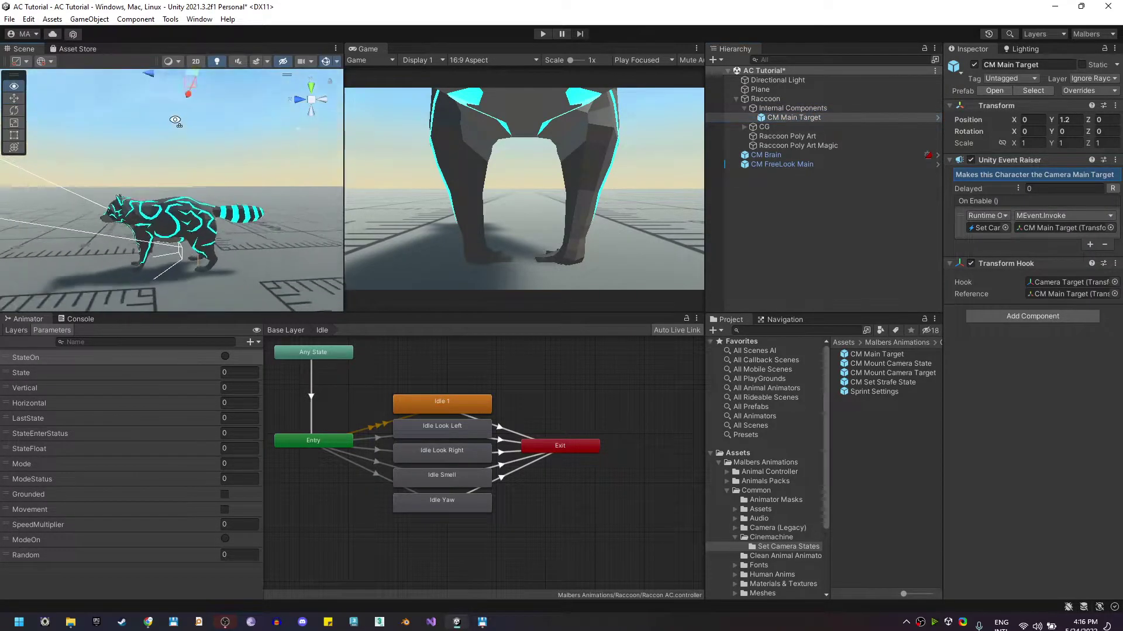
key("s")
right_click_drag(175, 120, 180, 159)
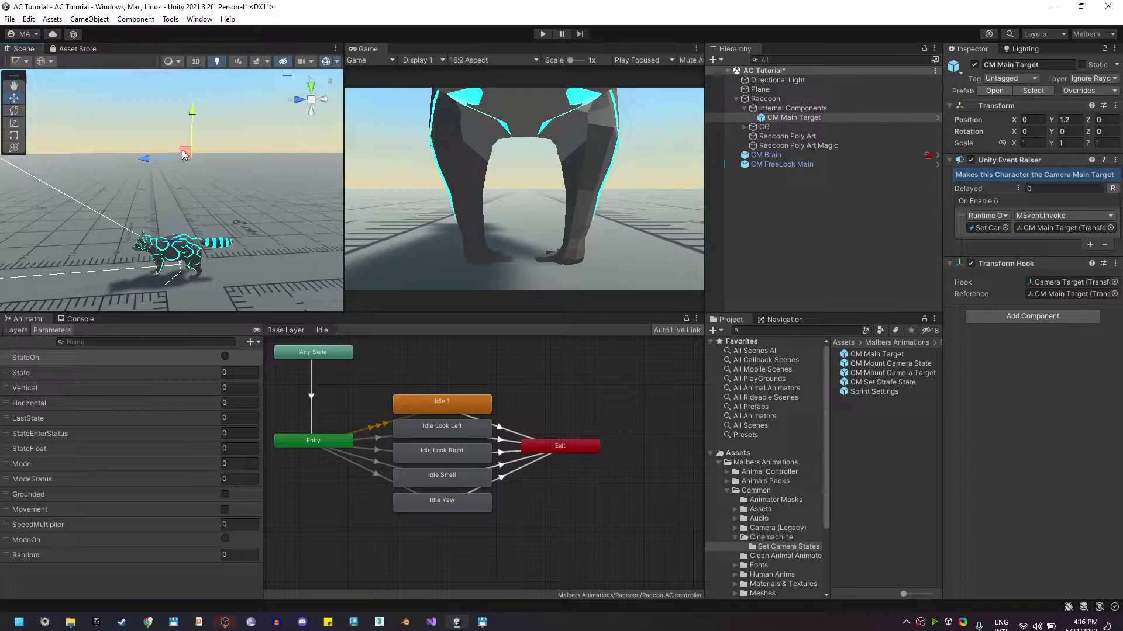
left_click_drag(182, 150, 170, 232)
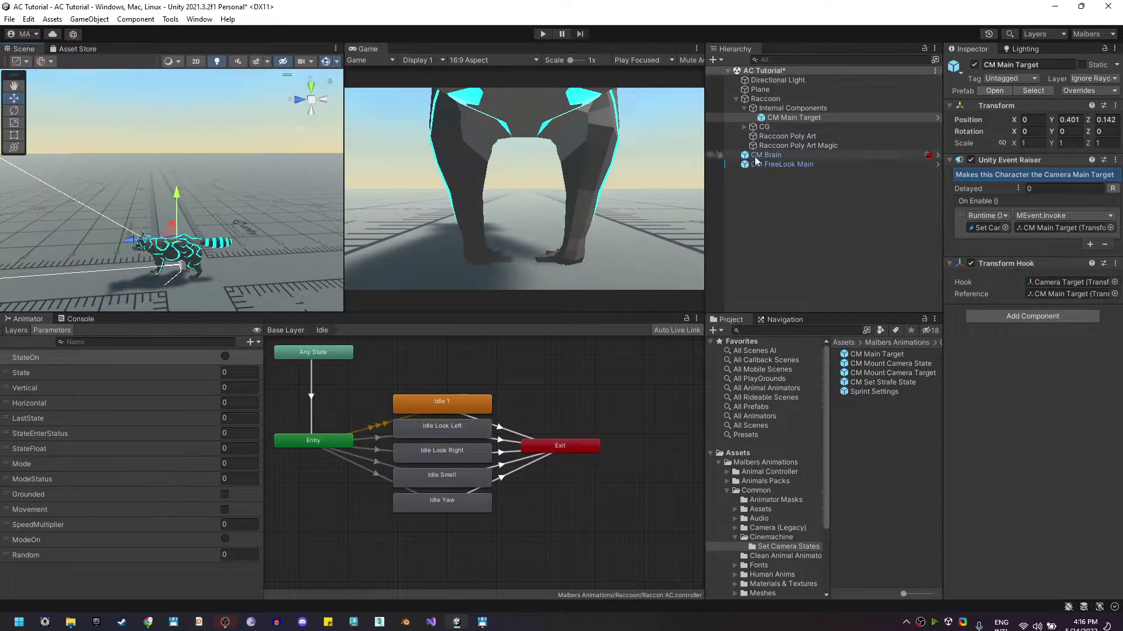
left_click(538, 35)
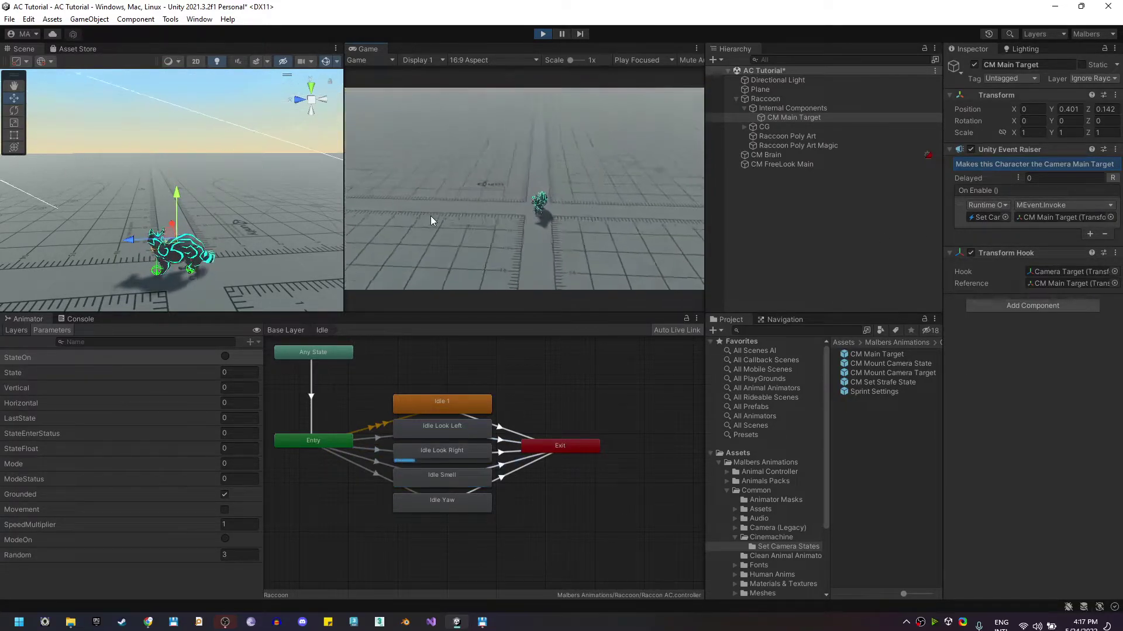
key("ctrl+p")
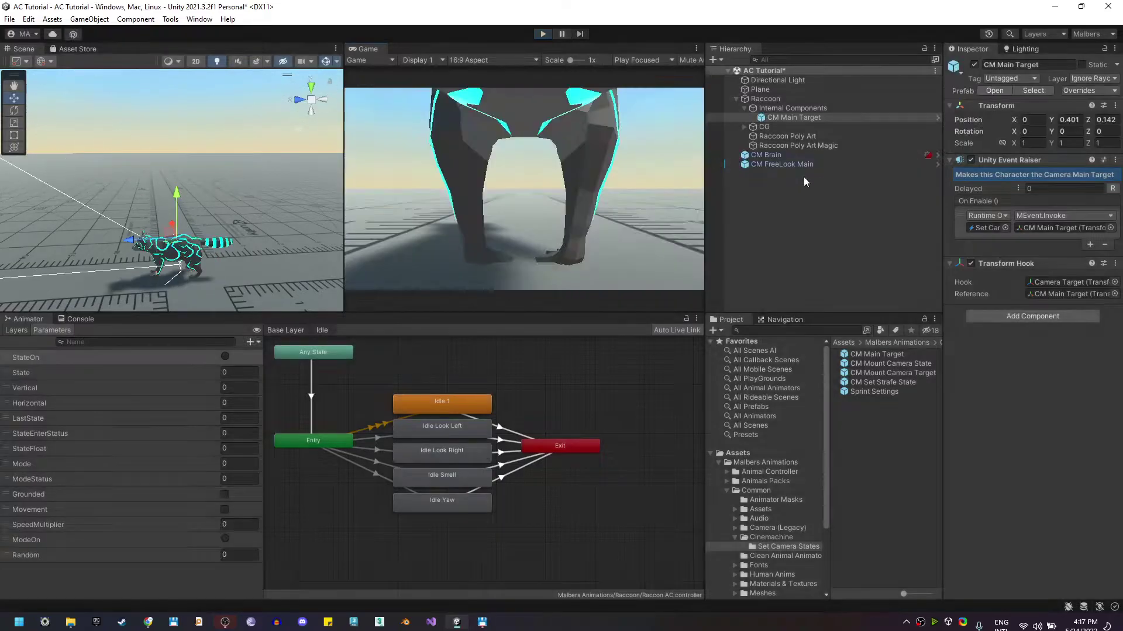
- Set CM FreeLook Main's TopRig, MiddleRig and BottomRig radius to 3
left_click(808, 167)
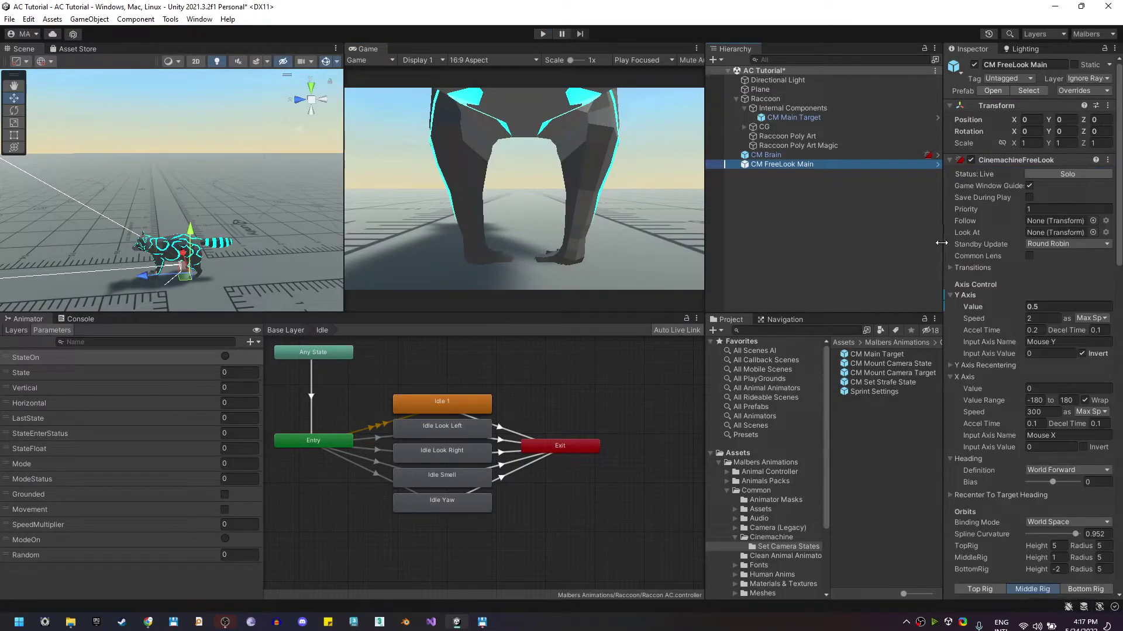
left_click_drag(940, 246, 909, 252)
scroll(1029, 378, "down", 4)
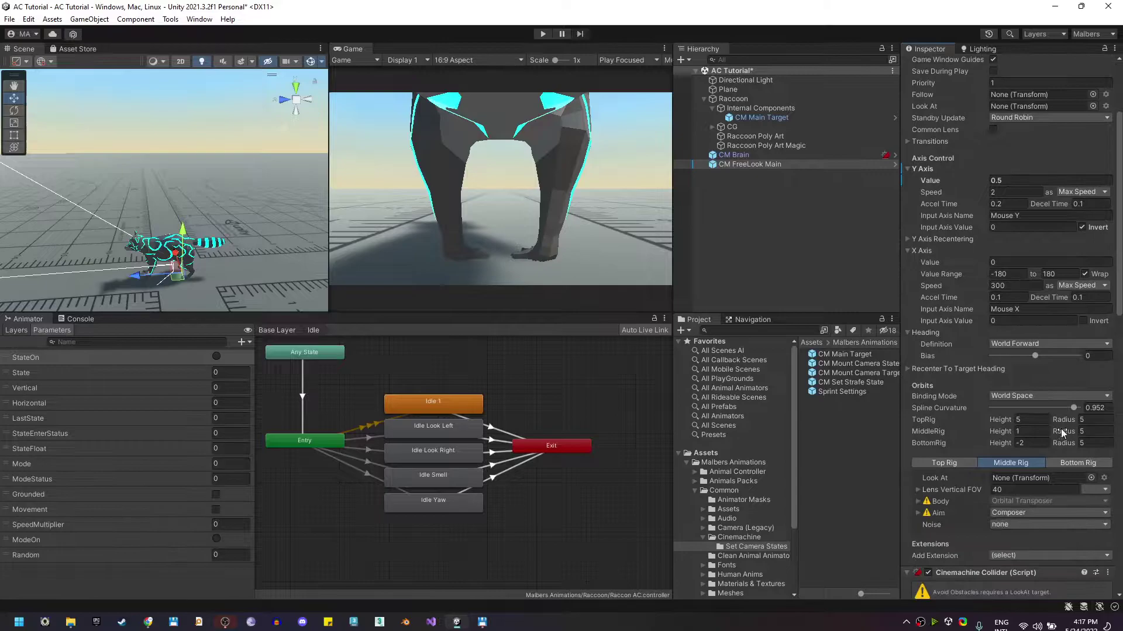
type("3")
left_click(1092, 432)
type("3")
left_click(1092, 442)
type("3")
- Test the camera orbit in Play mode, then reselect the Raccoon's Raccoon Locomotion state entry
left_click(546, 35)
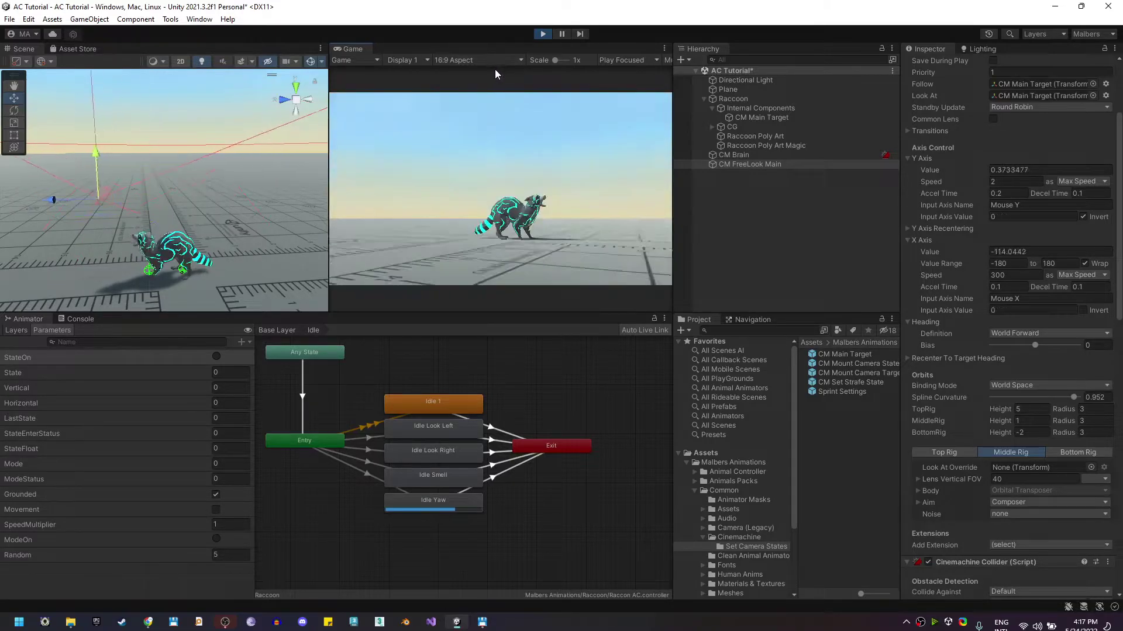
key("ctrl+p")
left_click(732, 99)
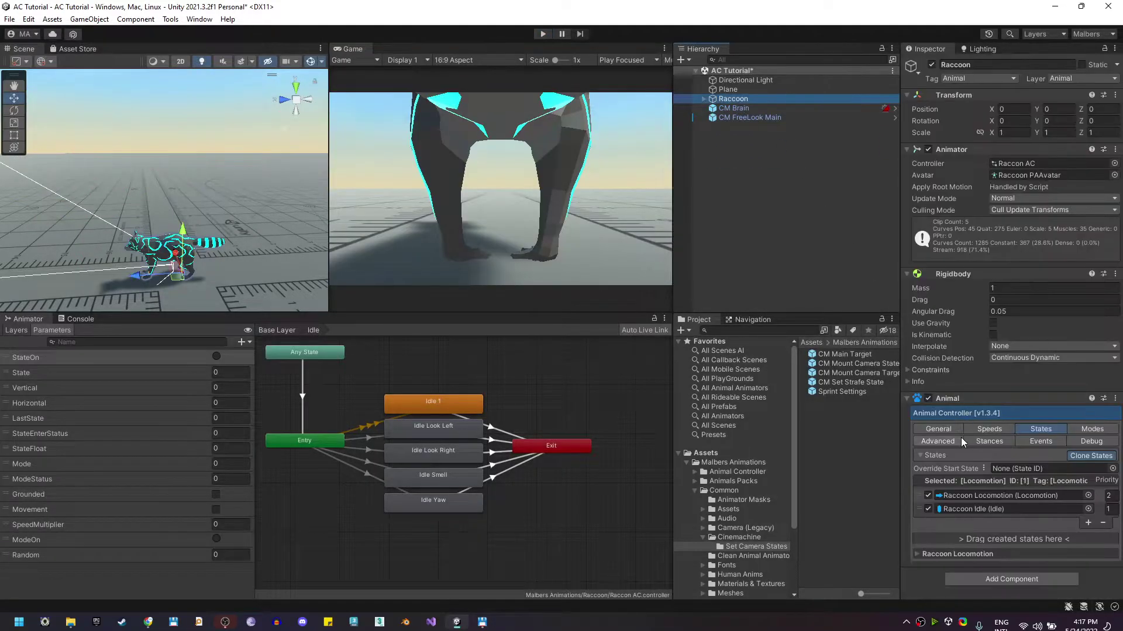
left_click(916, 496)
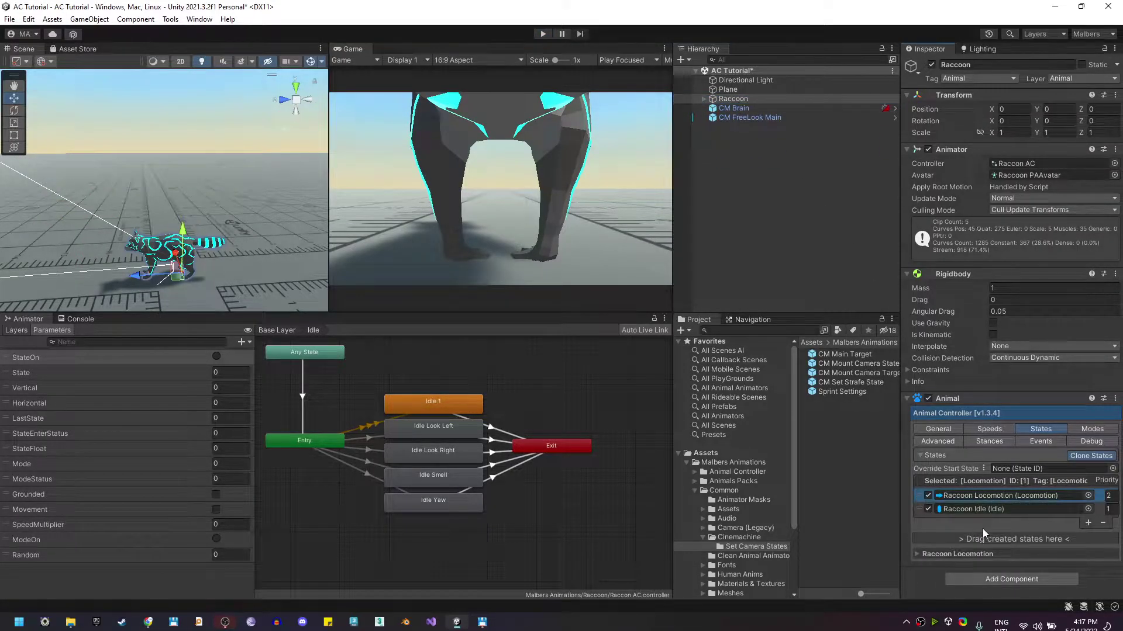
- Create a sub-state machine named Locomotion above Idle in the Base Layer graph
left_click(284, 331)
left_click(460, 508)
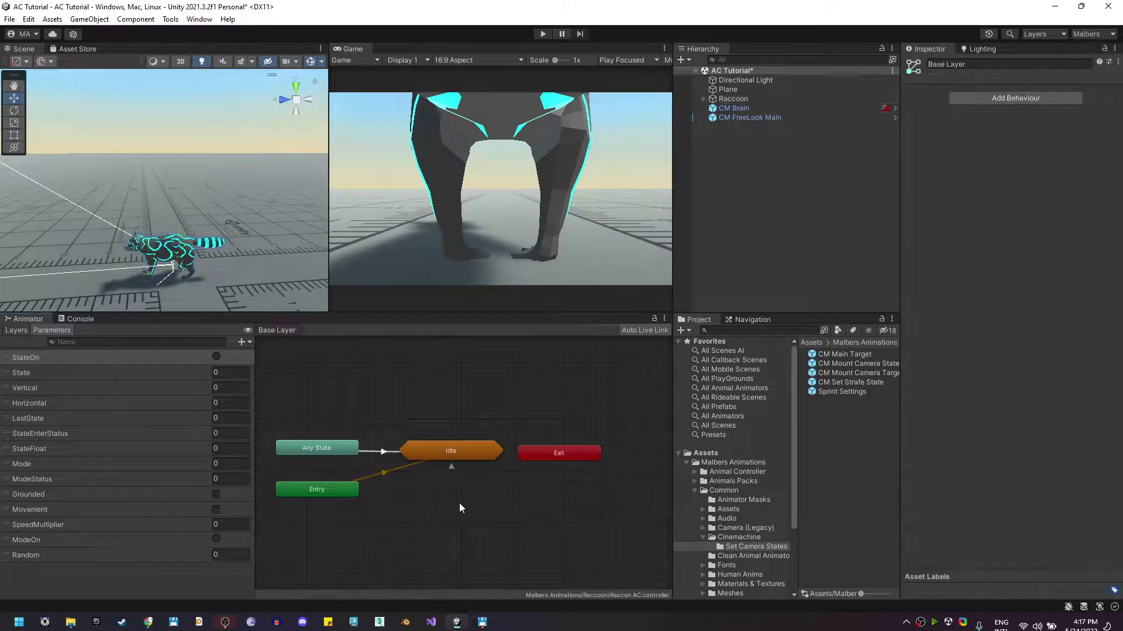
right_click(430, 367)
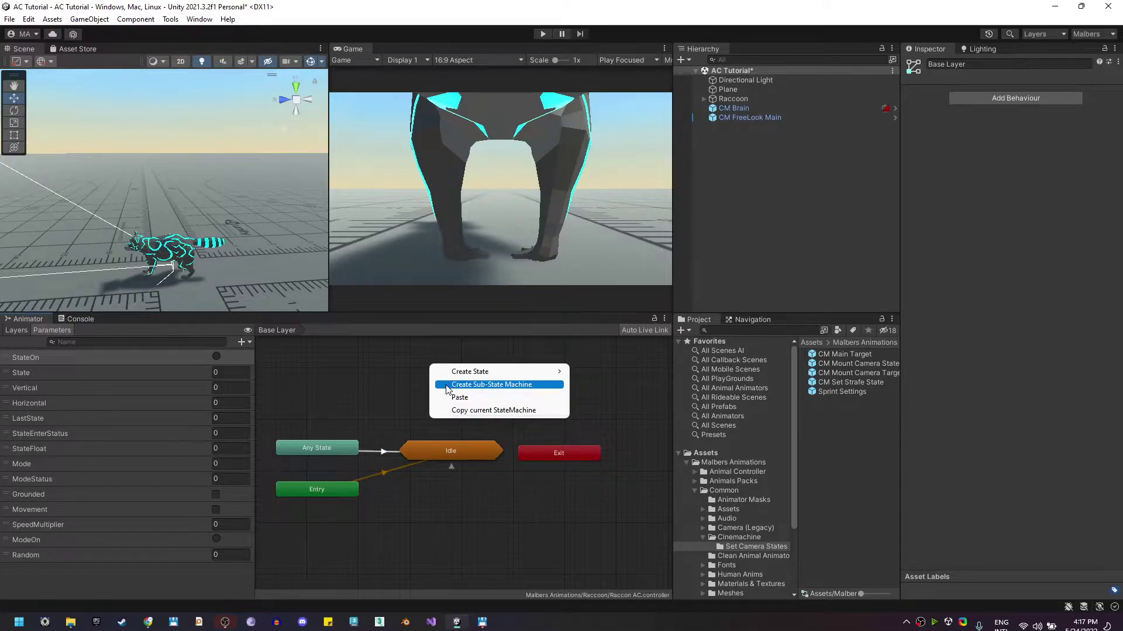
left_click(447, 386)
left_click_drag(471, 379, 456, 422)
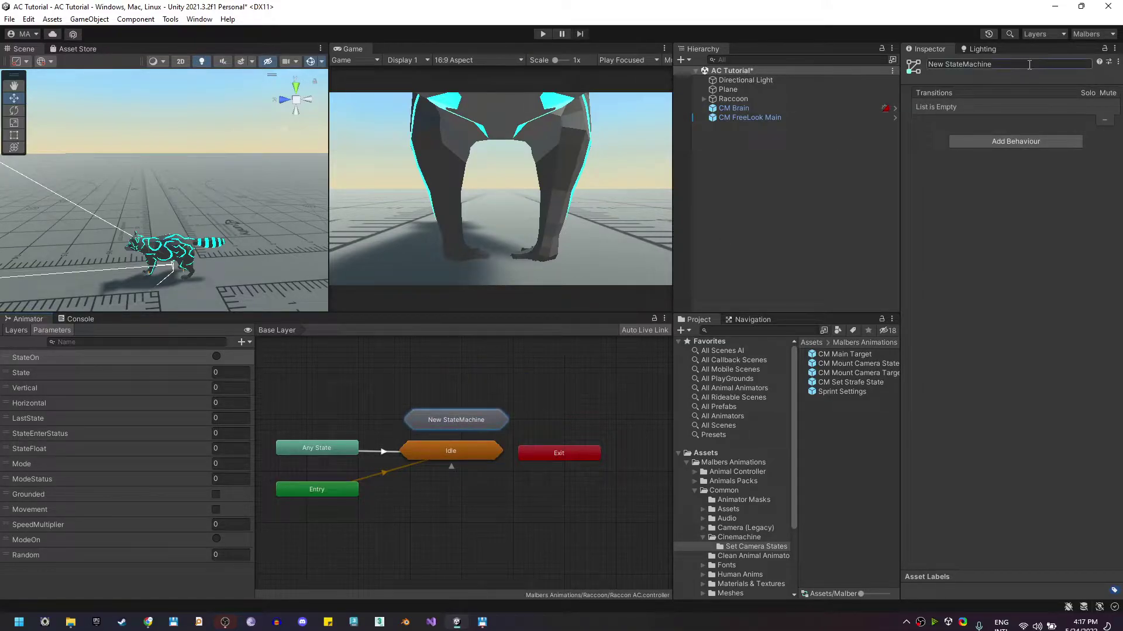
left_click(1029, 65)
type("Locomotion")
left_click_drag(435, 420, 429, 425)
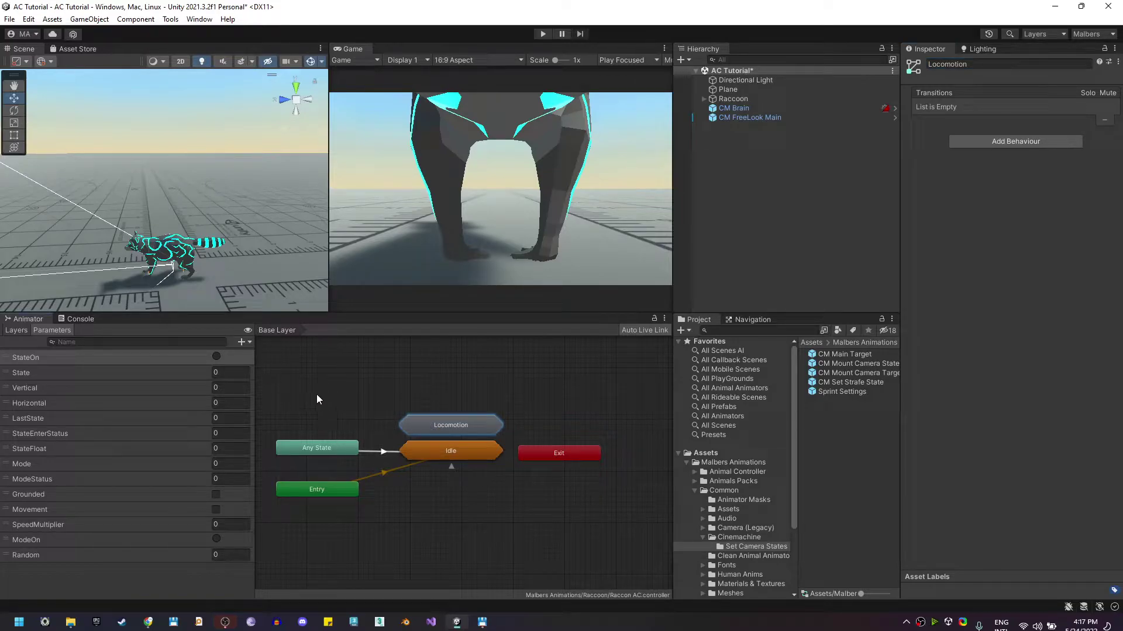
- Add an Any State to Locomotion transition with StateOn and State Equals conditions
right_click(304, 449)
left_click(318, 459)
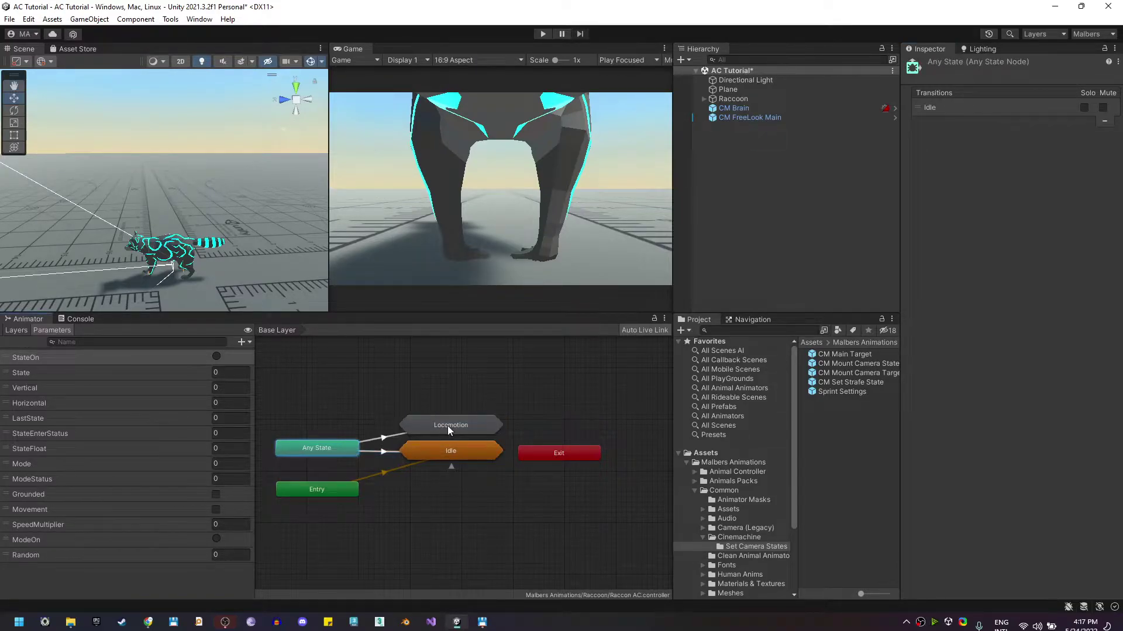
left_click(447, 425)
left_click(381, 437)
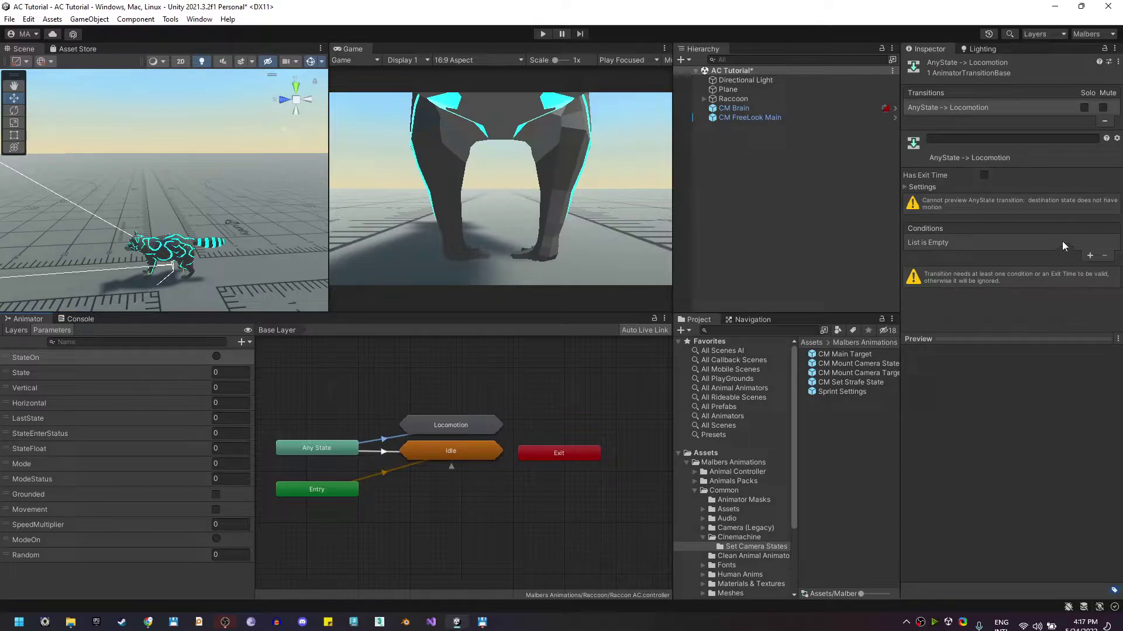
left_click(1087, 256)
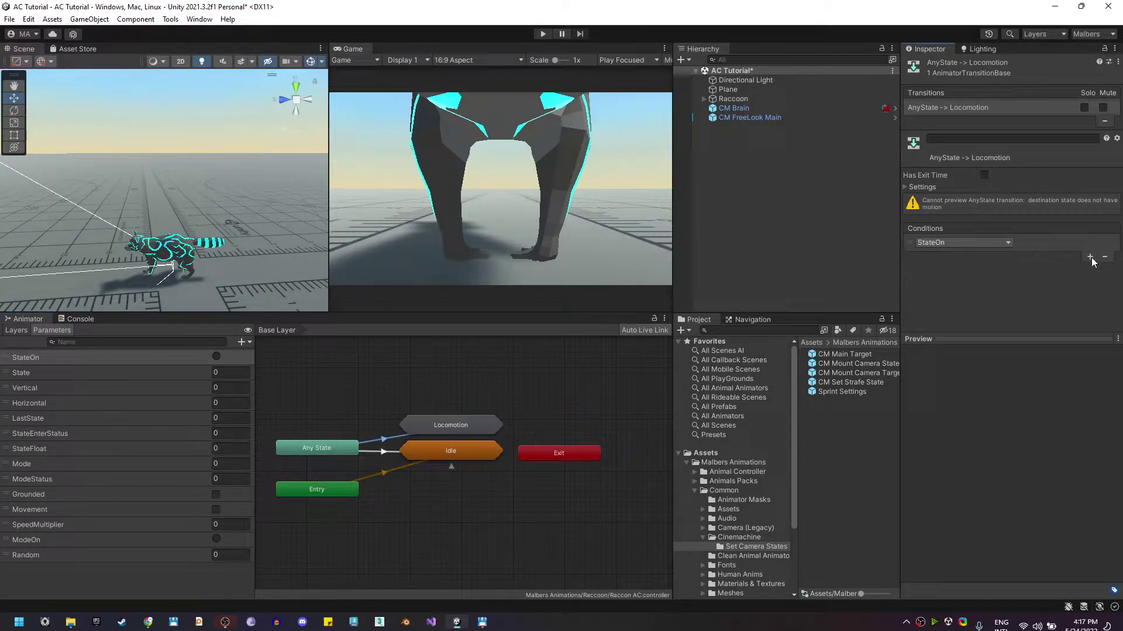
left_click(1090, 257)
left_click(928, 257)
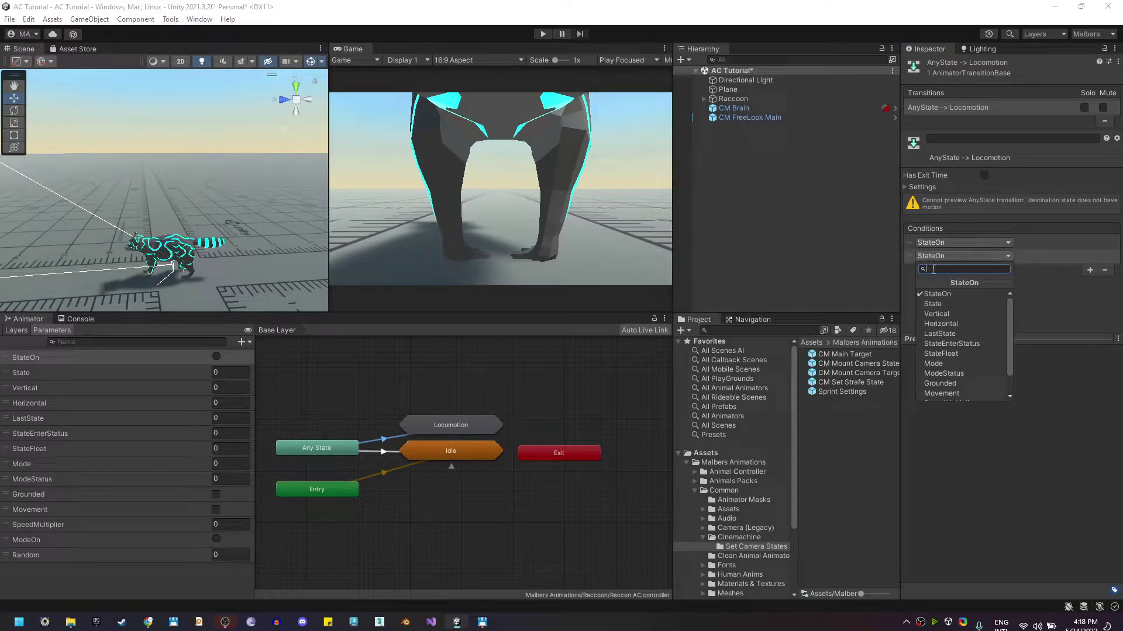
left_click(939, 303)
left_click(1039, 256)
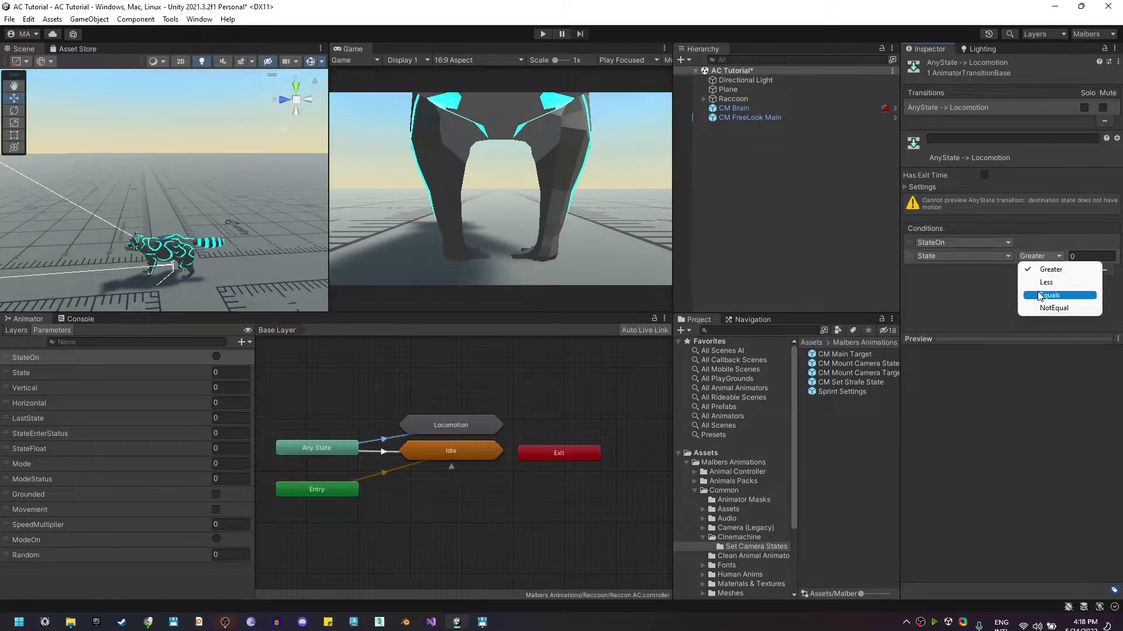
left_click(1041, 292)
left_click(1088, 257)
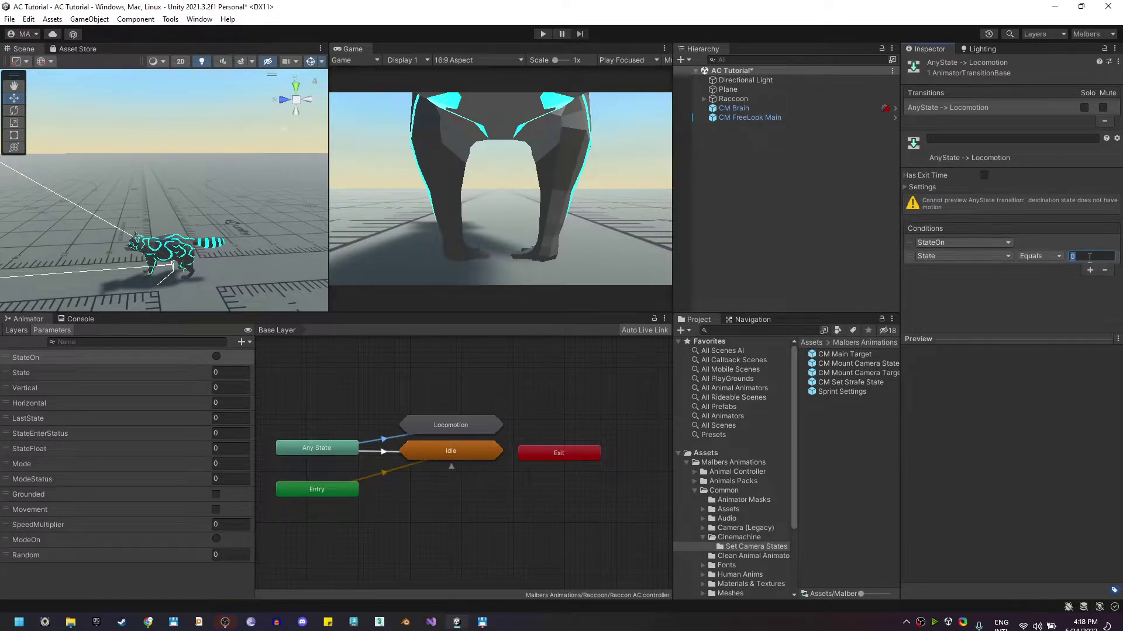
- Check the Raccoon's state IDs in the widened Inspector
left_click(707, 99)
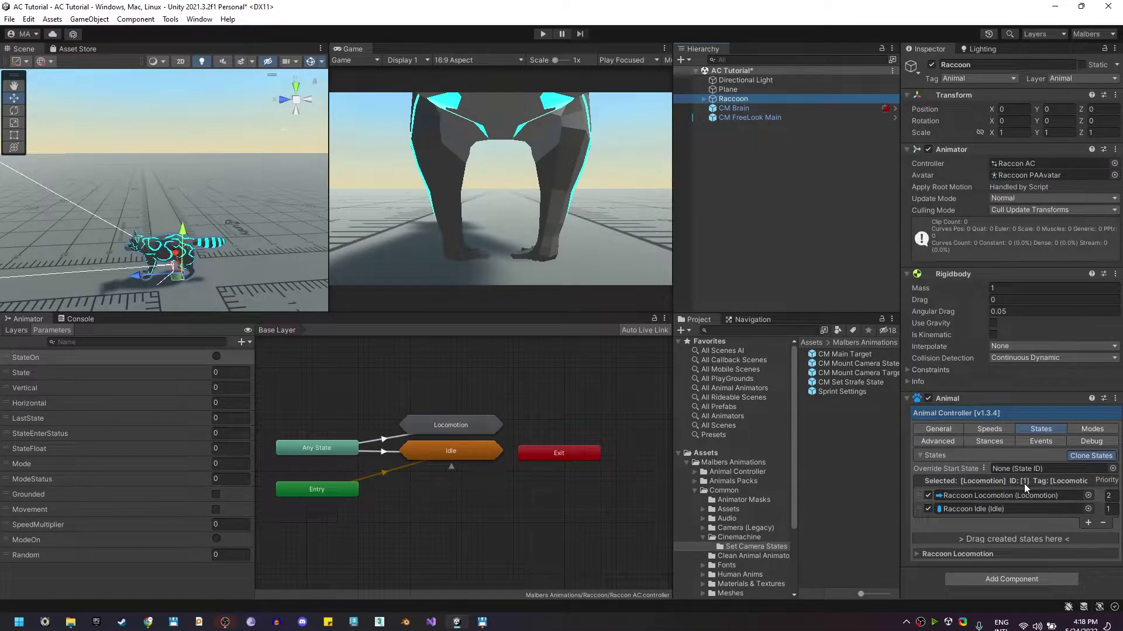
left_click_drag(904, 471, 861, 471)
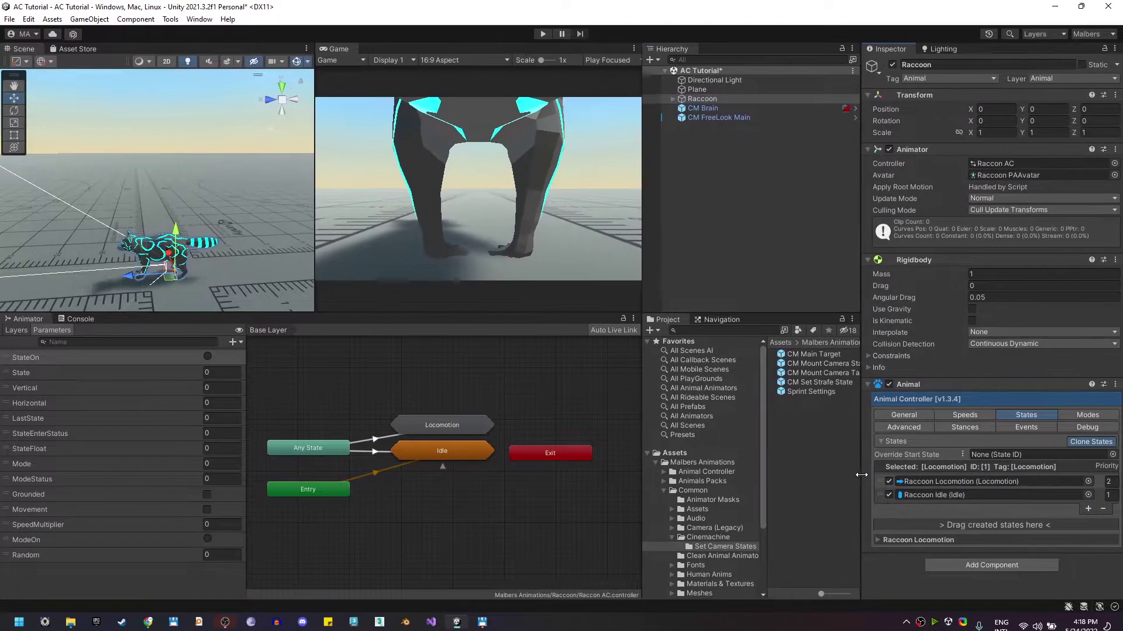
left_click(421, 405)
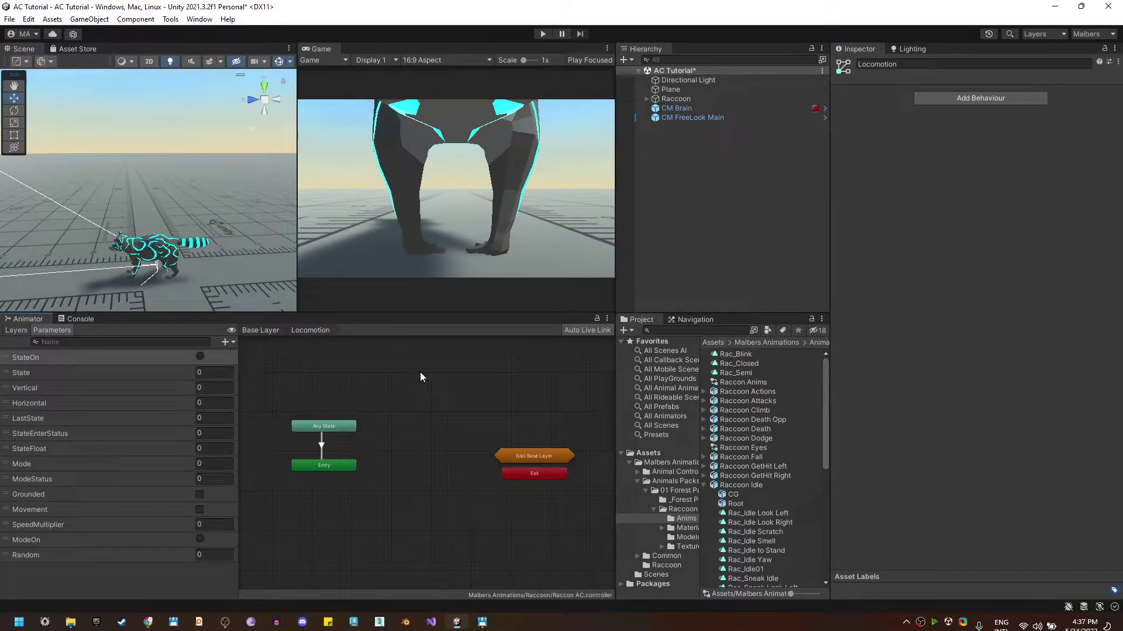
- Create a new blend tree state beside Entry and rename it Locomotion
right_click(396, 402)
mouse_move(438, 406)
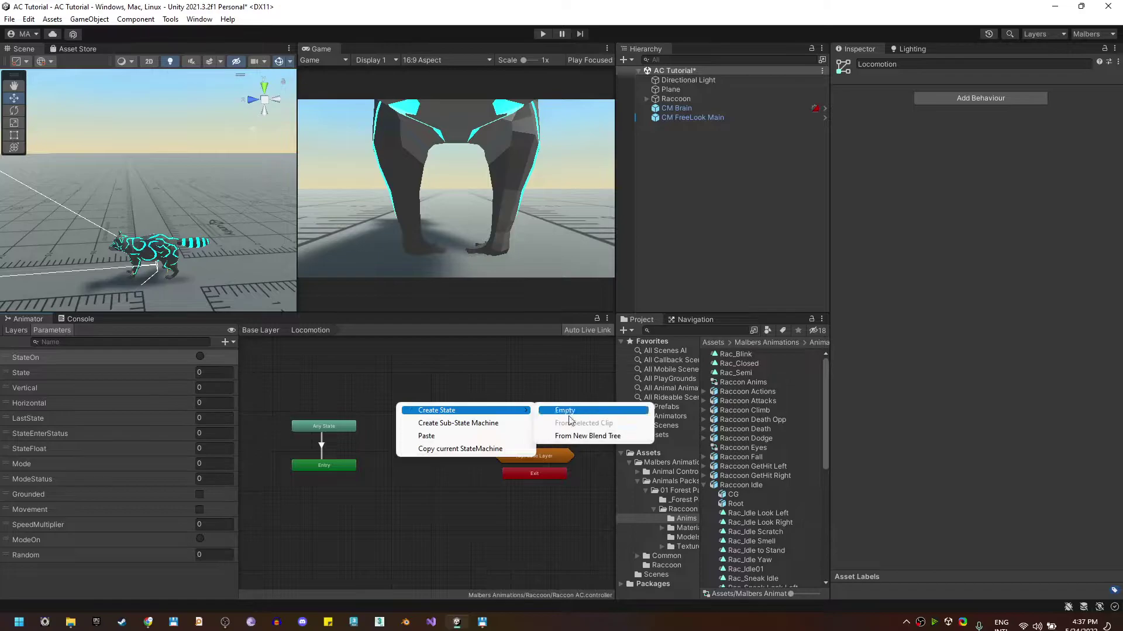
left_click(555, 439)
left_click_drag(454, 413, 455, 446)
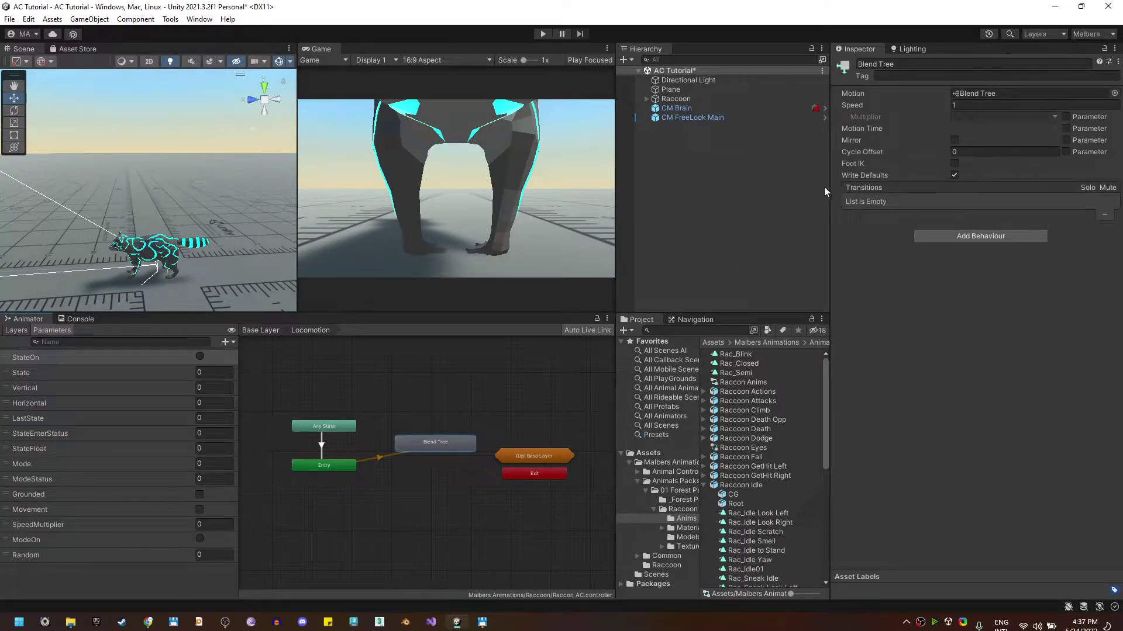
left_click(904, 68)
type("Locomotion")
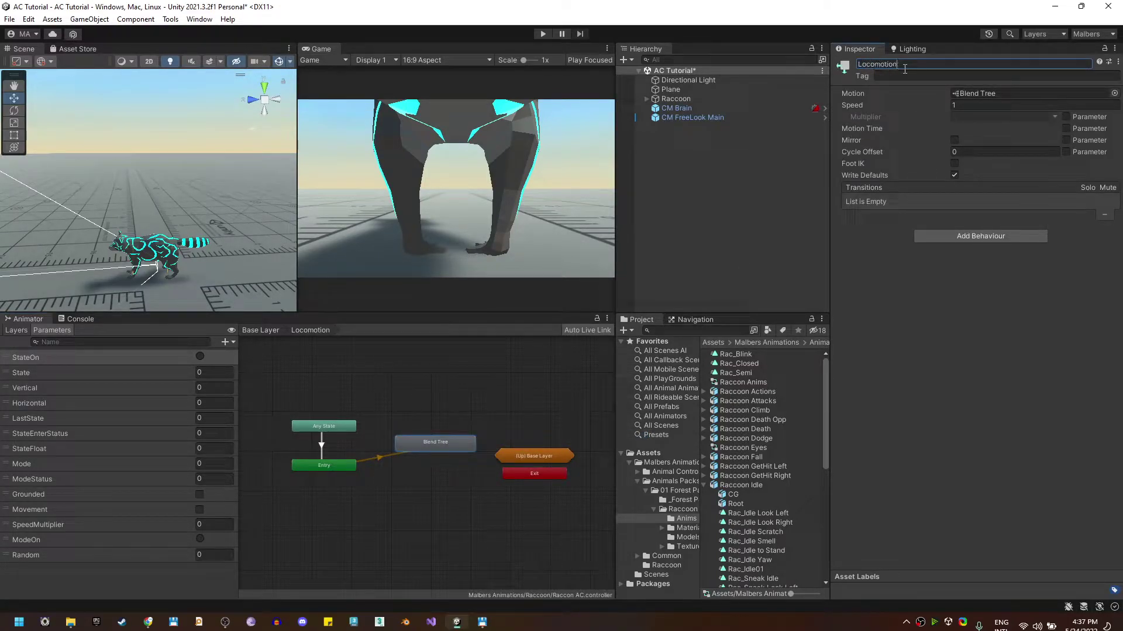
key("Return")
left_click(693, 99)
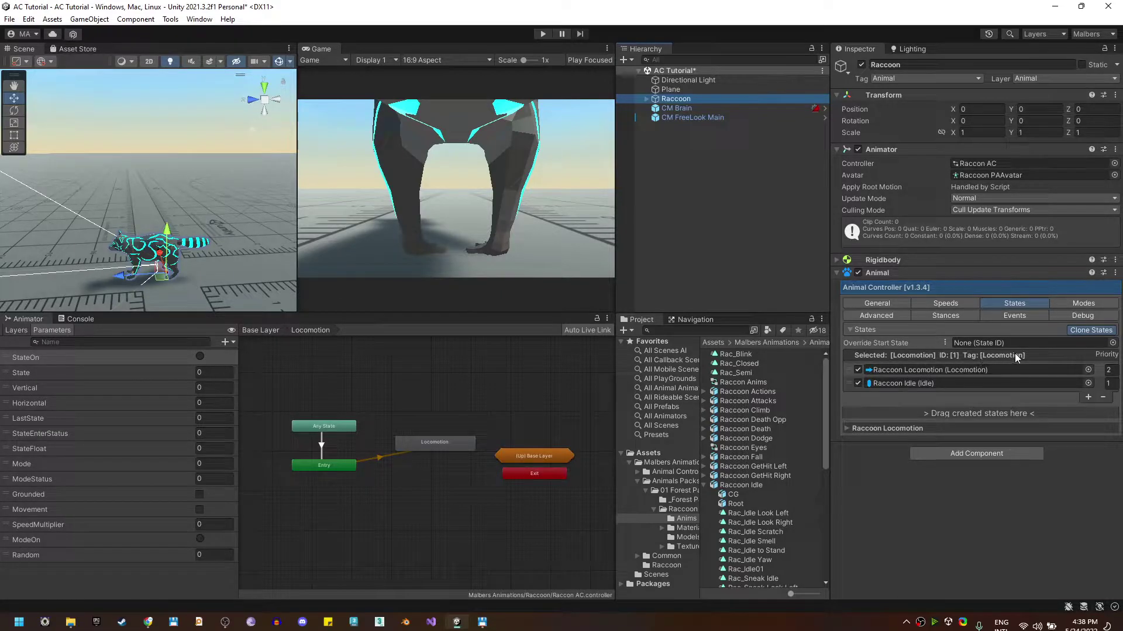
- Open the Locomotion blend tree, add two motion fields and turn off Automate Thresholds
left_click(446, 446)
double_click(445, 448)
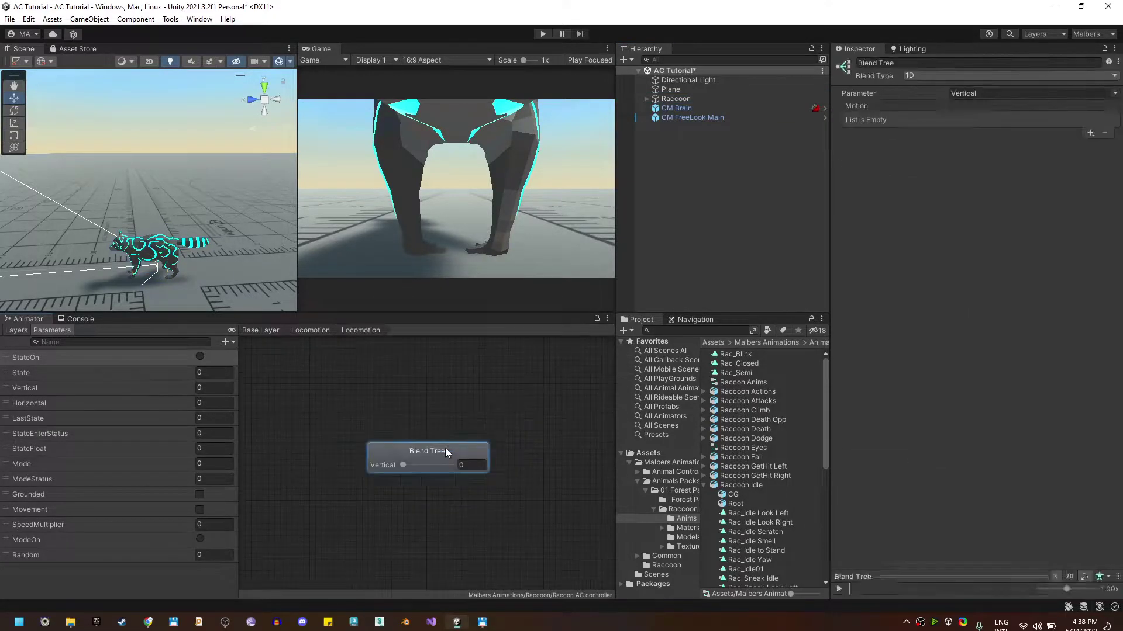
left_click(1090, 133)
left_click(1088, 144)
left_click(1089, 146)
left_click(1088, 150)
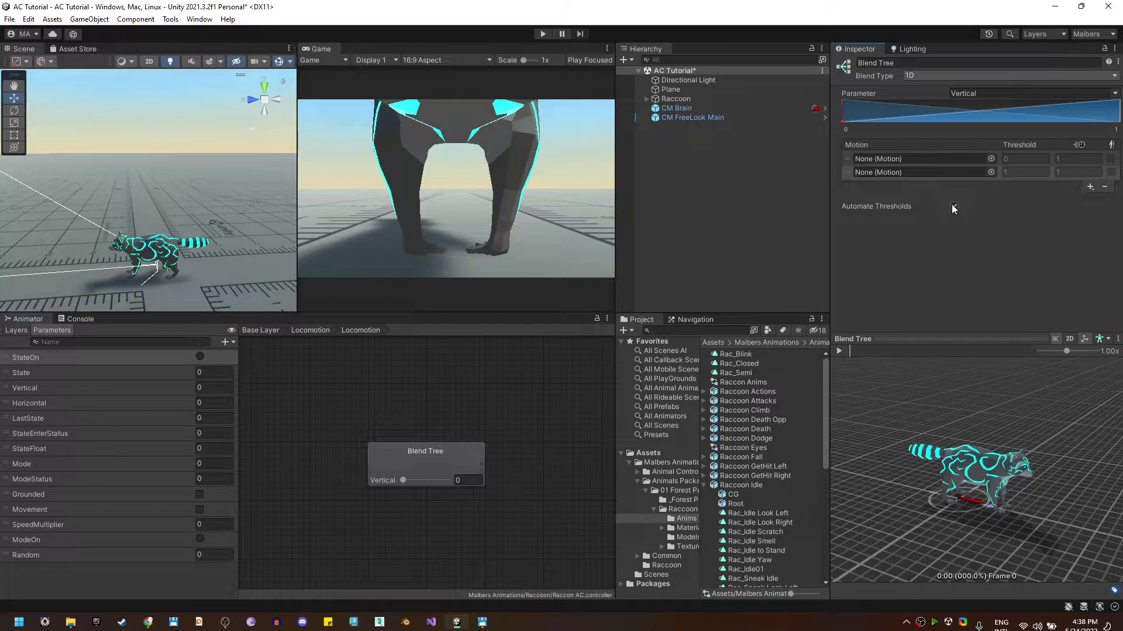
left_click(952, 205)
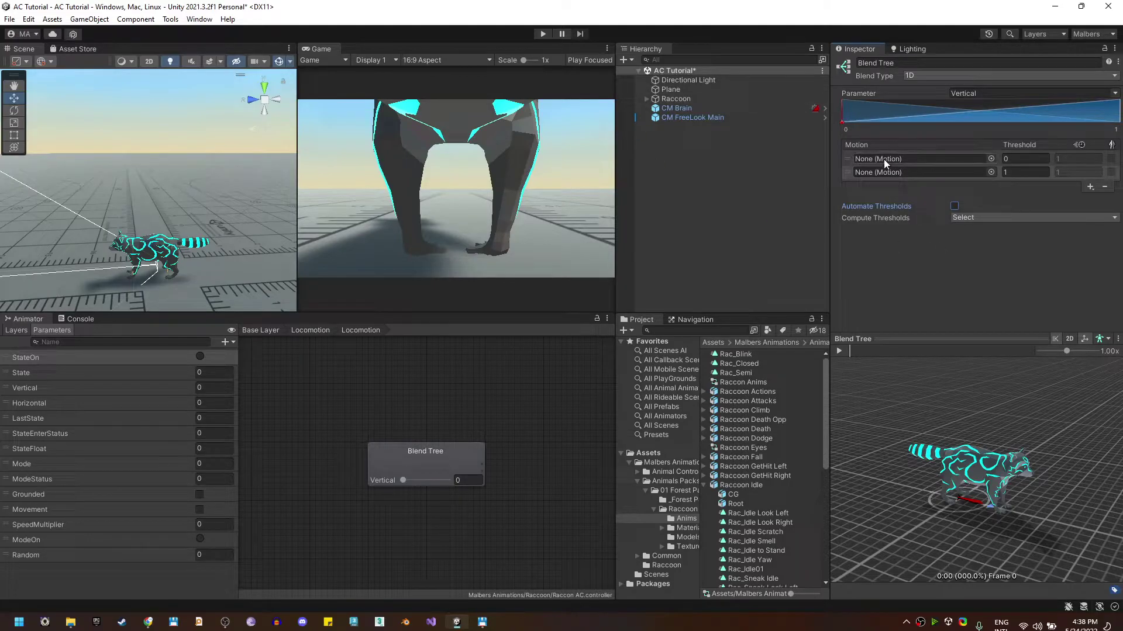
- Assign Rac_Idle01 at threshold 0 and Rac_Walk Forward at threshold 1
left_click(1021, 160)
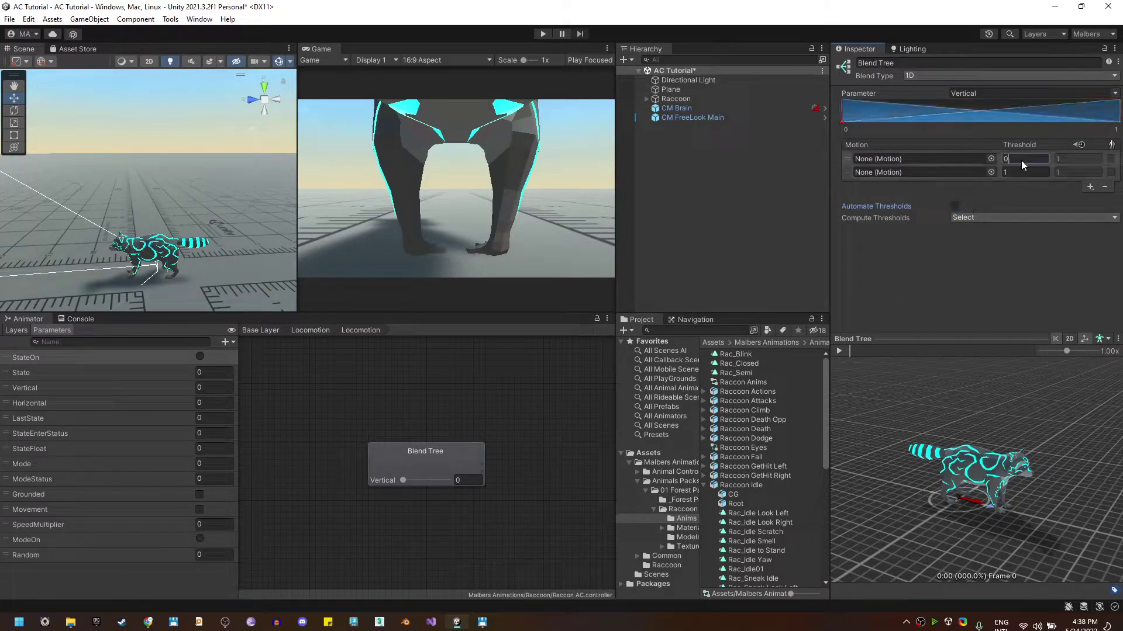
scroll(783, 462, "down", 2)
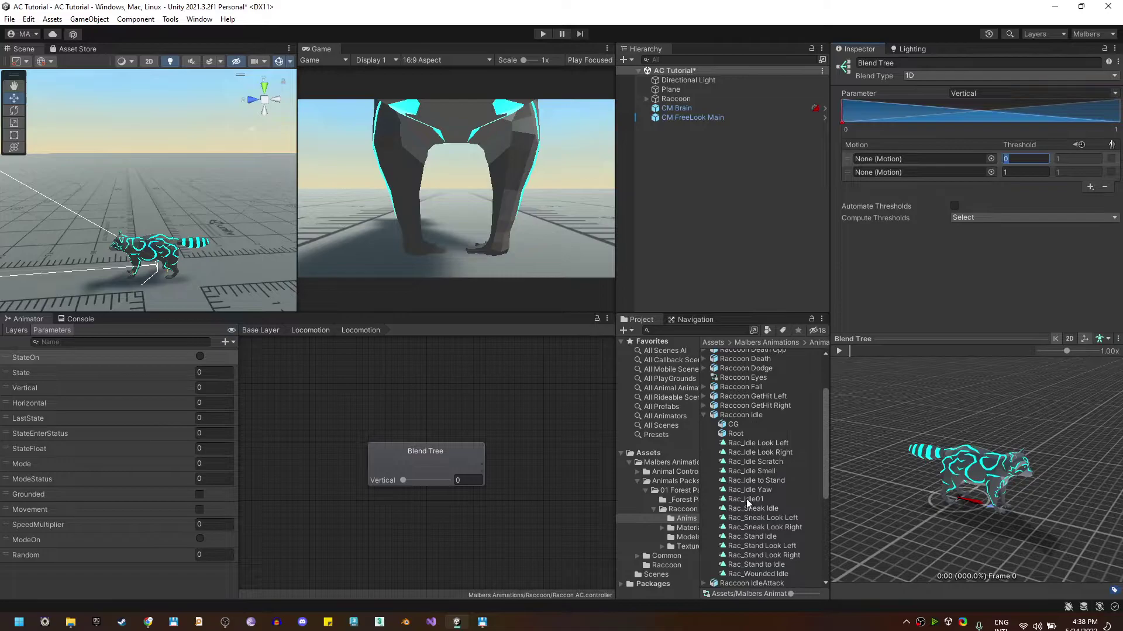
left_click_drag(746, 500, 886, 162)
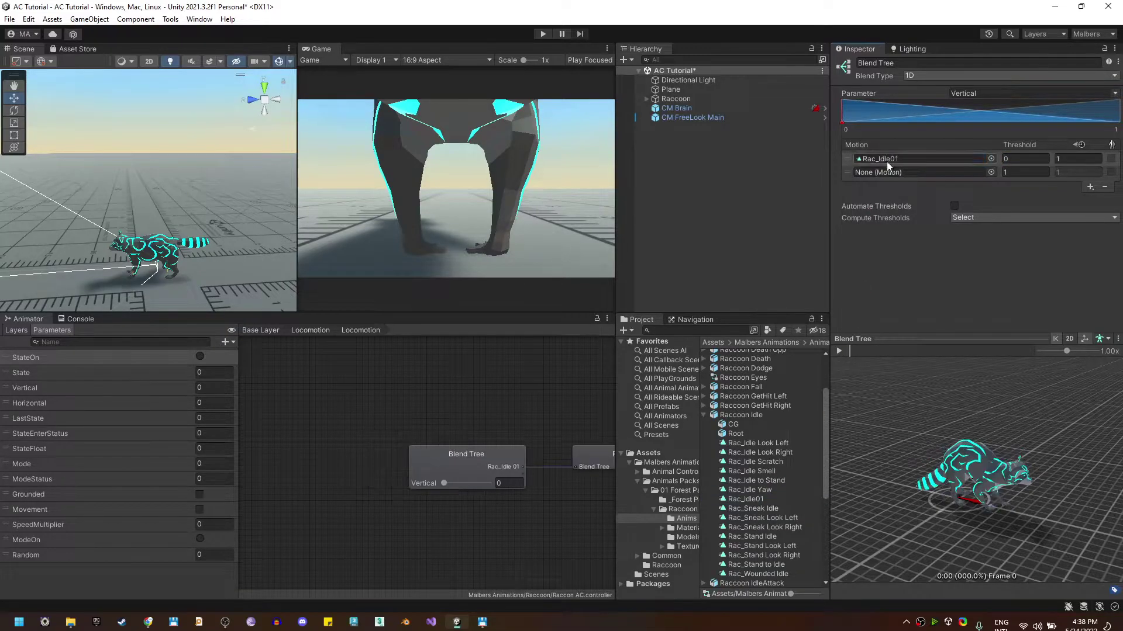
left_click(705, 416)
scroll(819, 444, "down", 1)
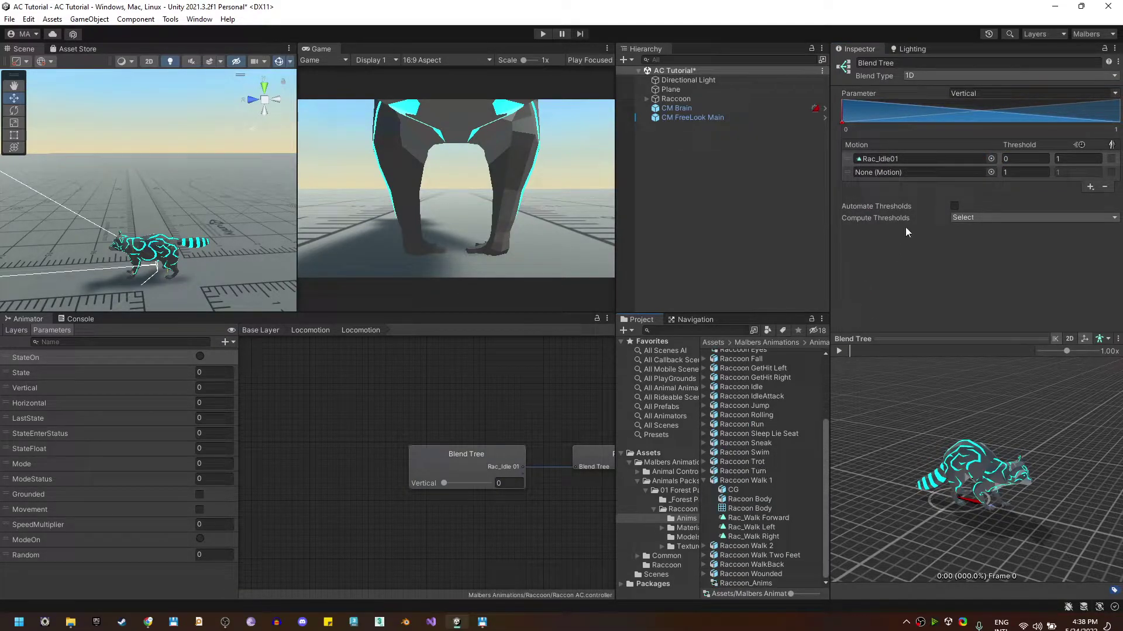
left_click(1023, 172)
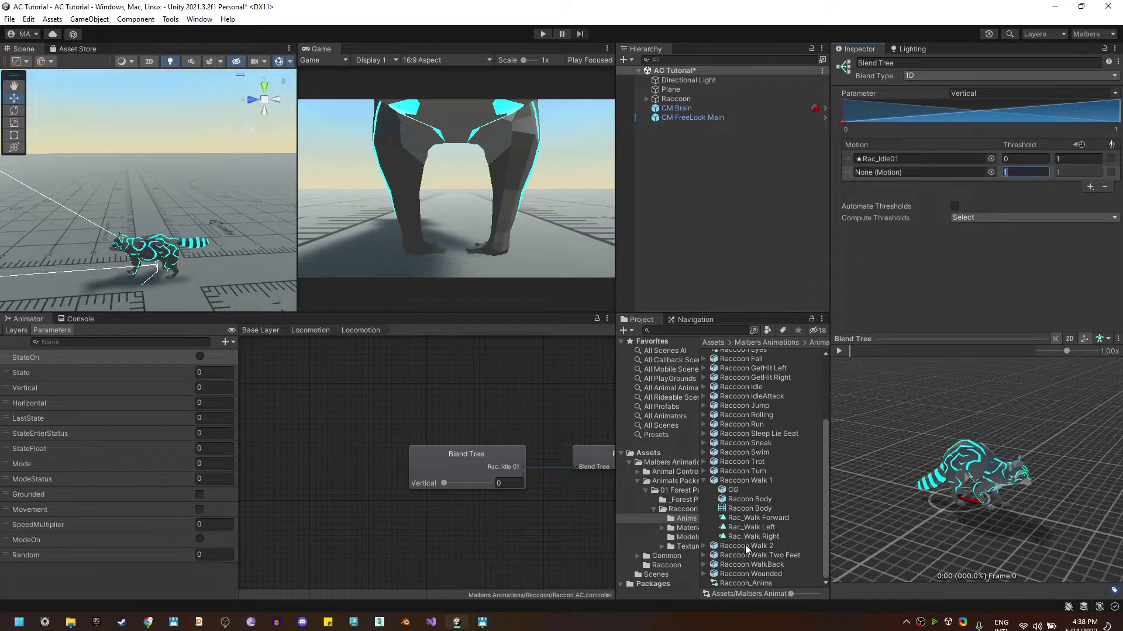
left_click_drag(758, 518, 906, 177)
- Add Malbers > Input > Malbers Input to the Raccoon and move it above the Animal component
left_click(683, 100)
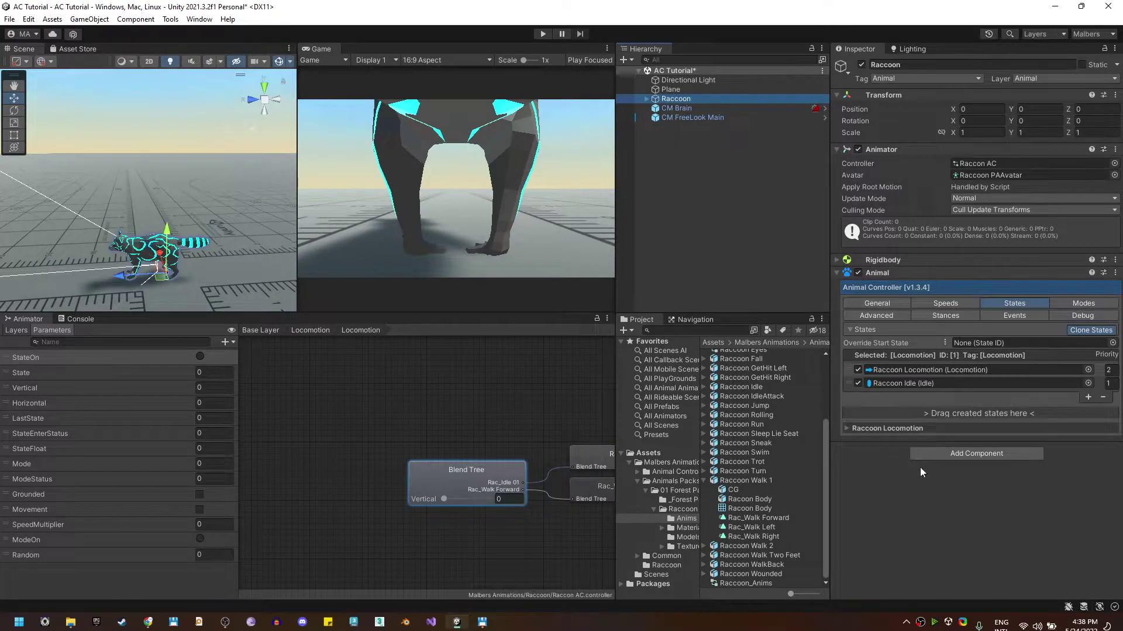
left_click(946, 456)
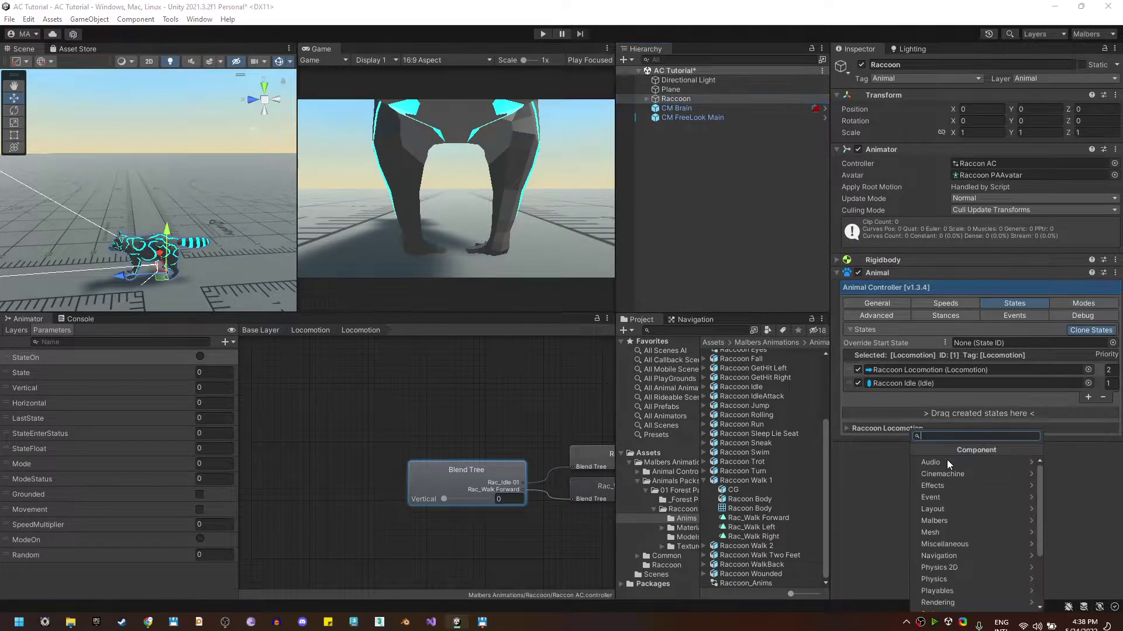
left_click(931, 521)
left_click(948, 502)
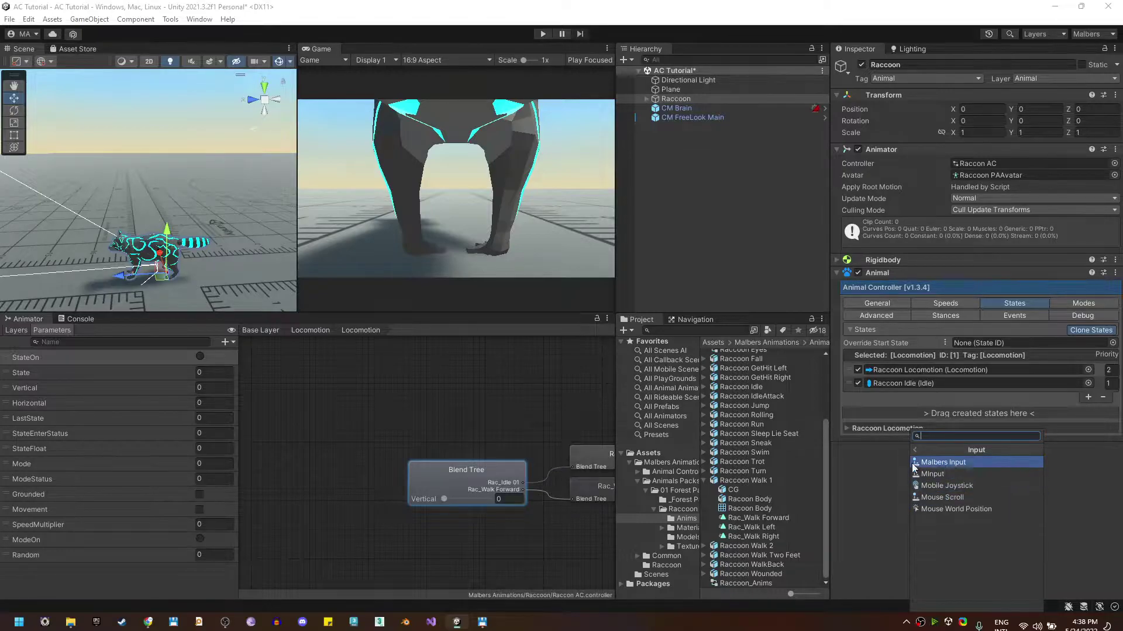
left_click(936, 464)
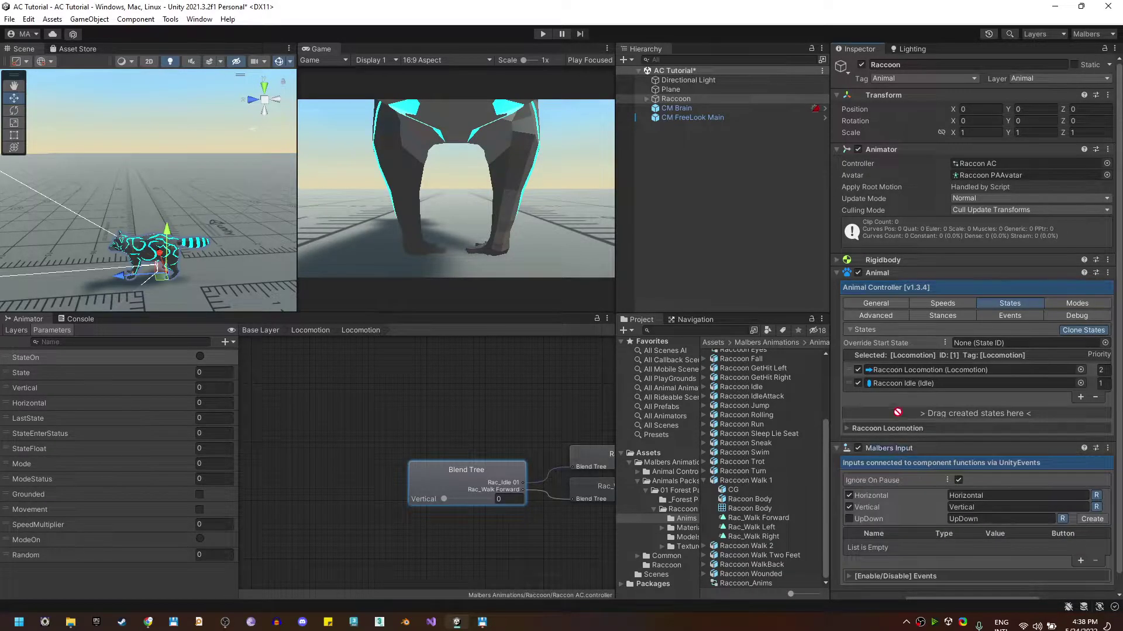
left_click_drag(887, 263, 888, 268)
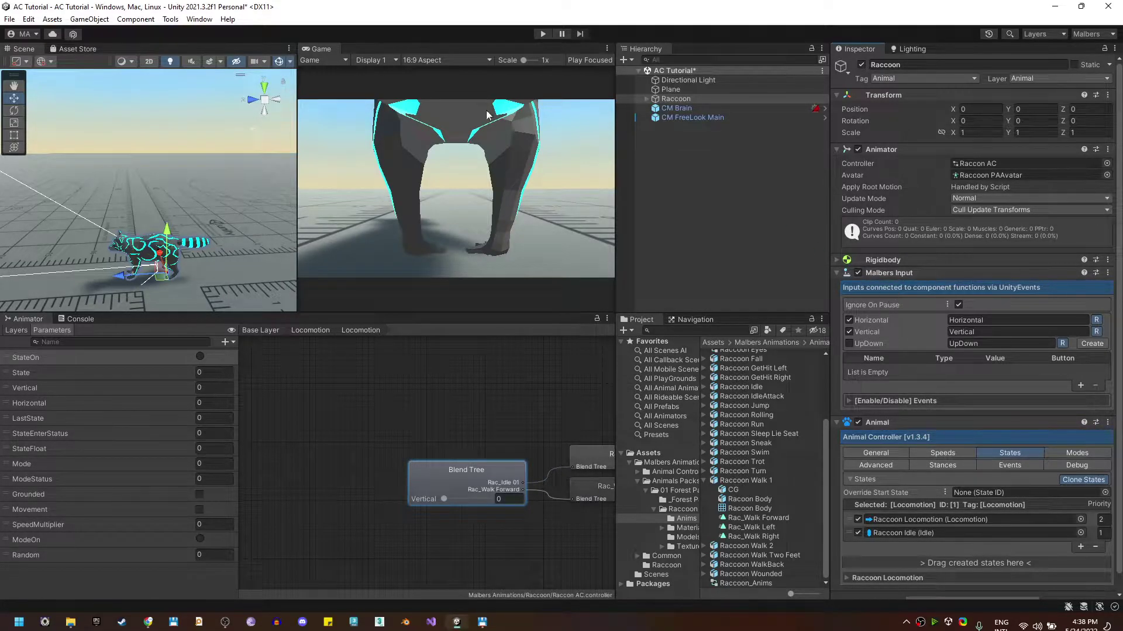
left_click(543, 34)
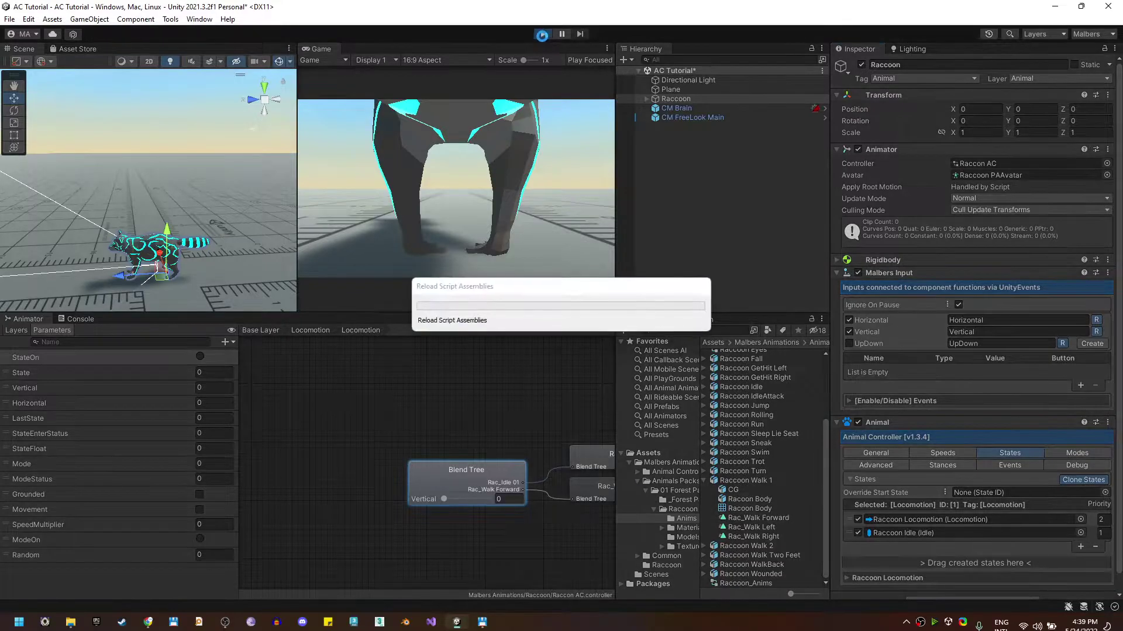
key("w")
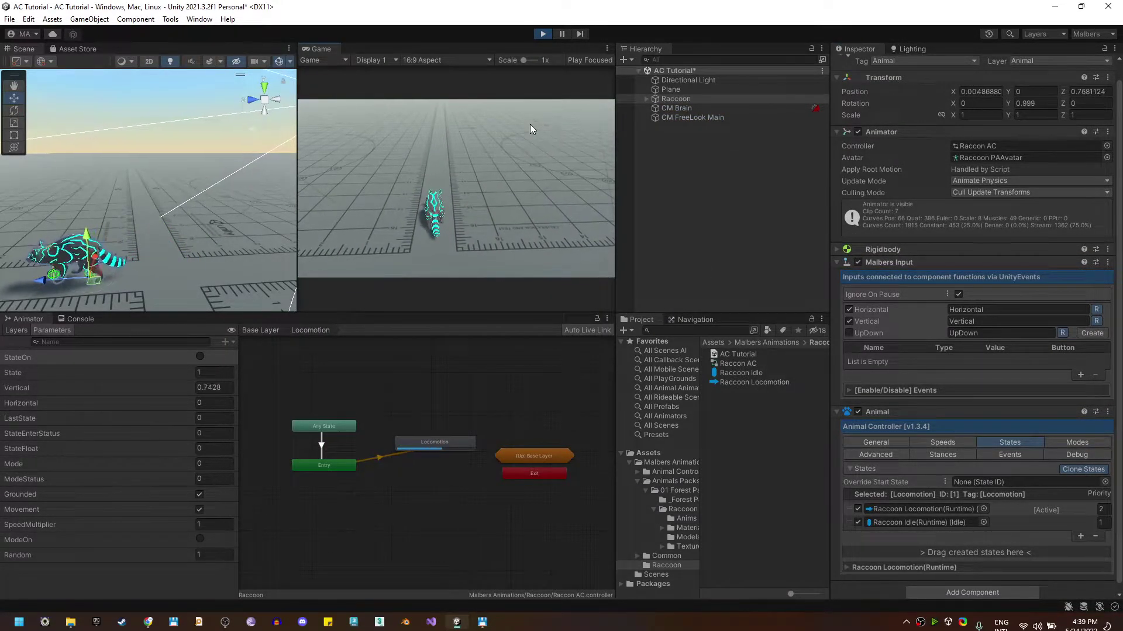
key("w")
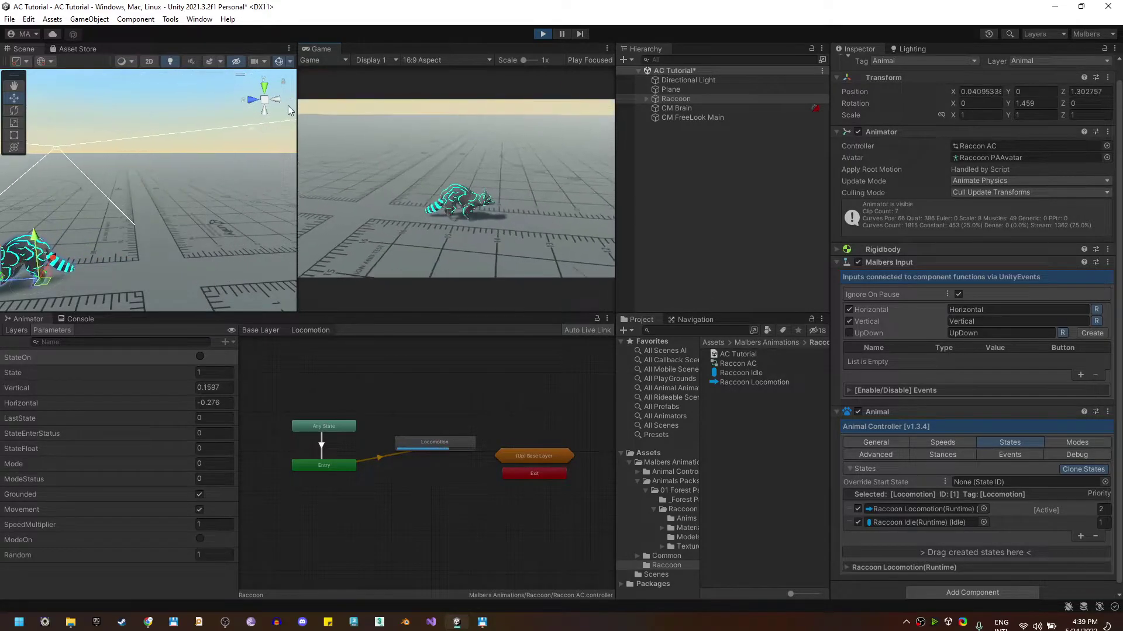
key("d")
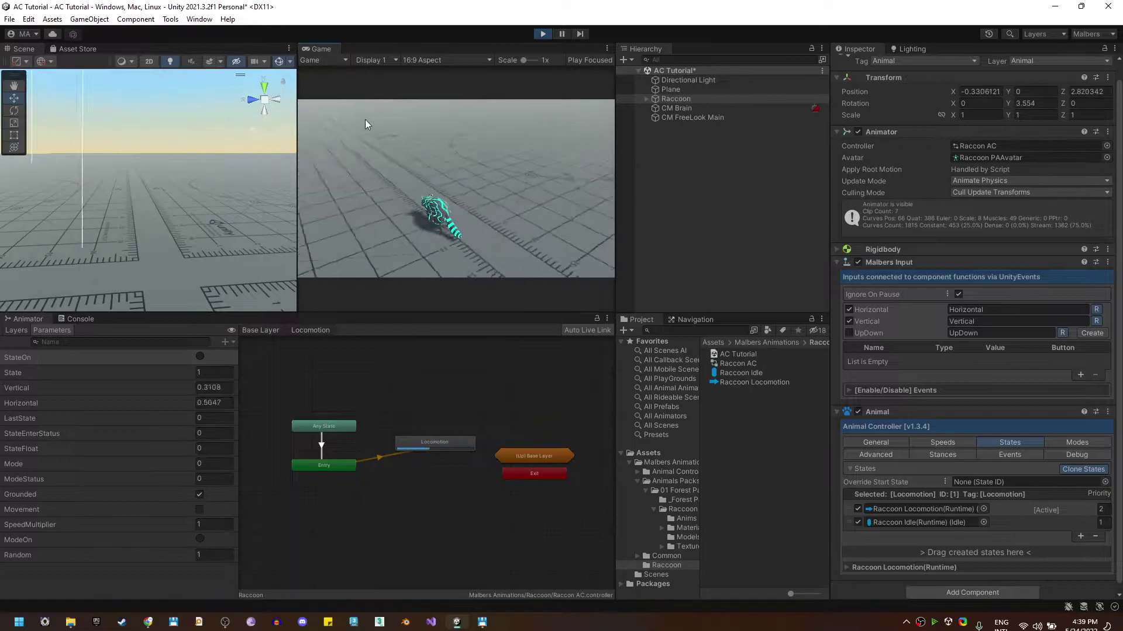
key("a")
left_click(543, 35)
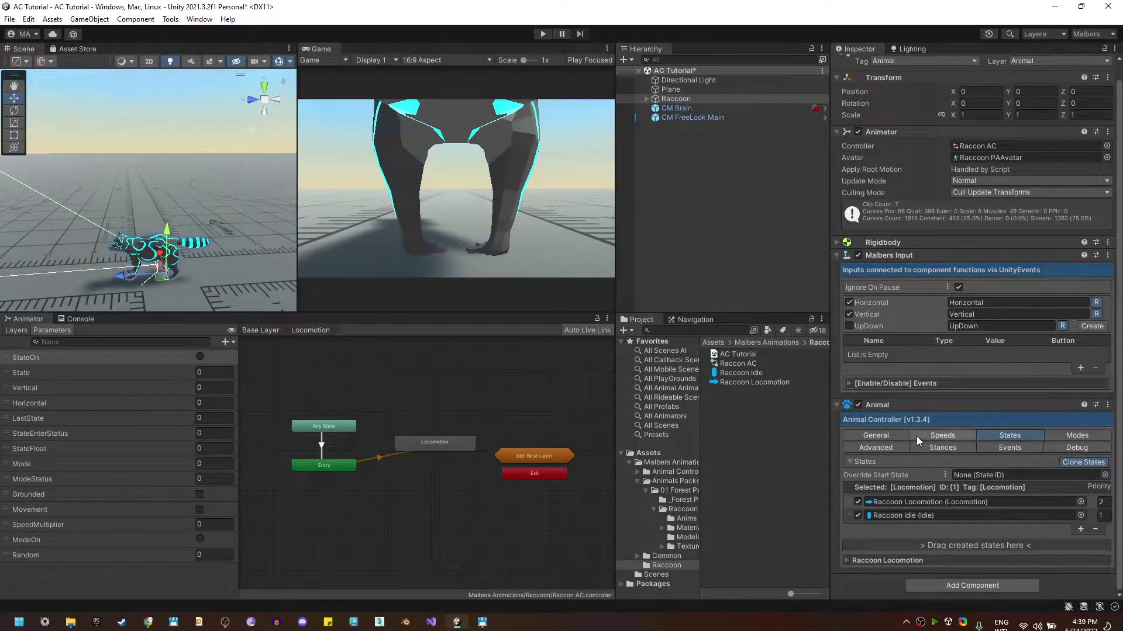
- Expand the Ground speed set's Walk, Trot and Run entries and set Vertical Speed 1, 2, 3
left_click(936, 436)
scroll(938, 432, "down", 5)
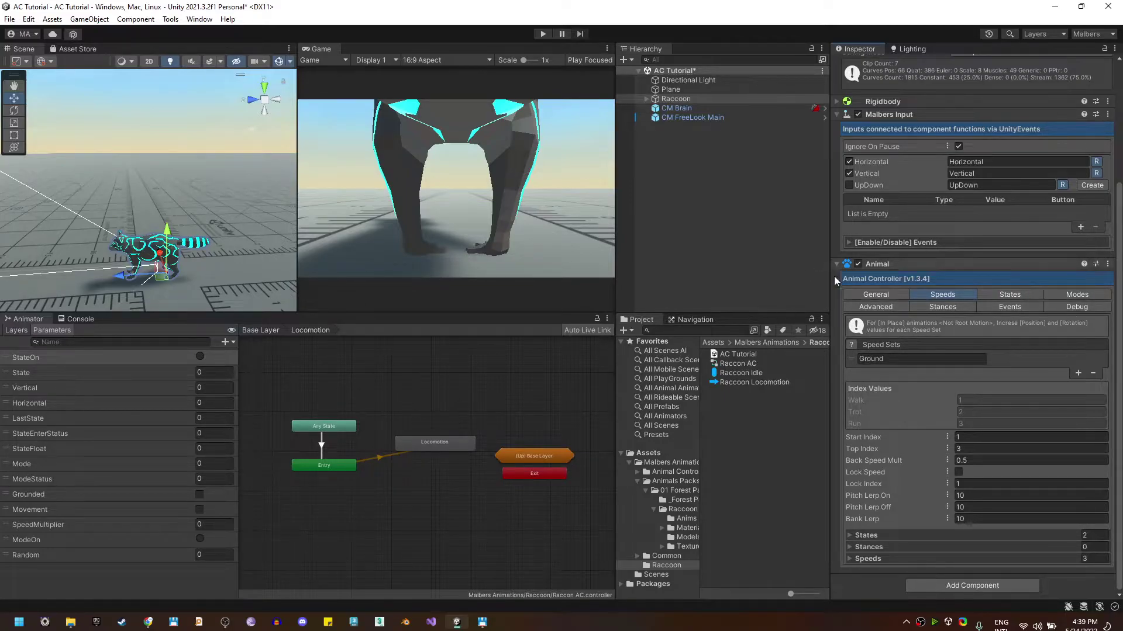
left_click(850, 360)
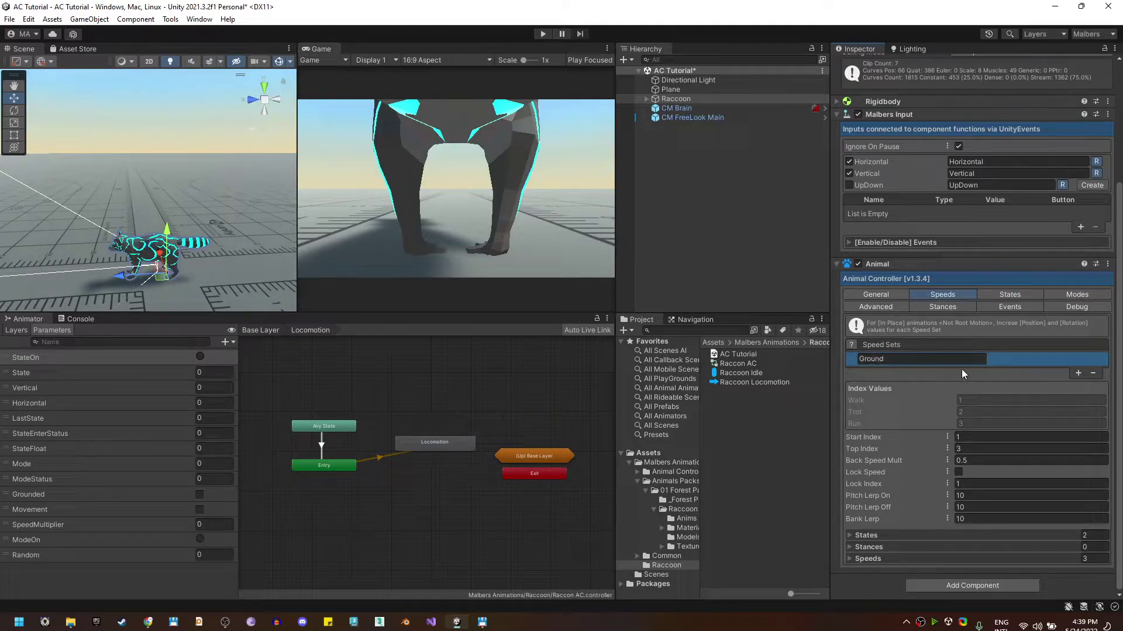
left_click(848, 536)
scroll(850, 544, "down", 1)
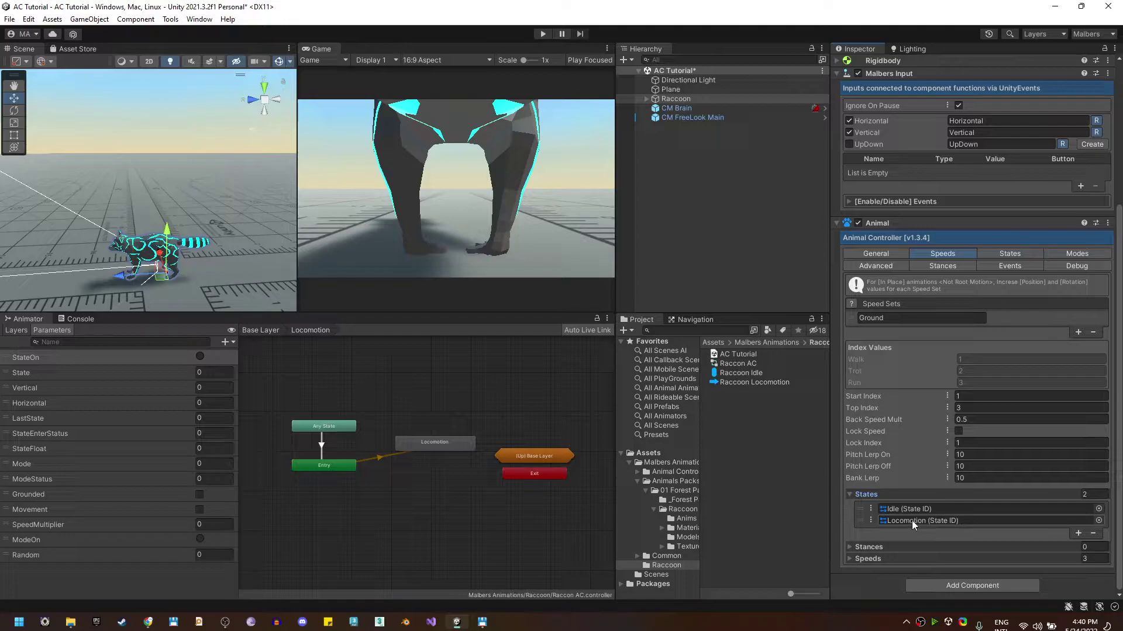
left_click(848, 562)
scroll(851, 559, "down", 2)
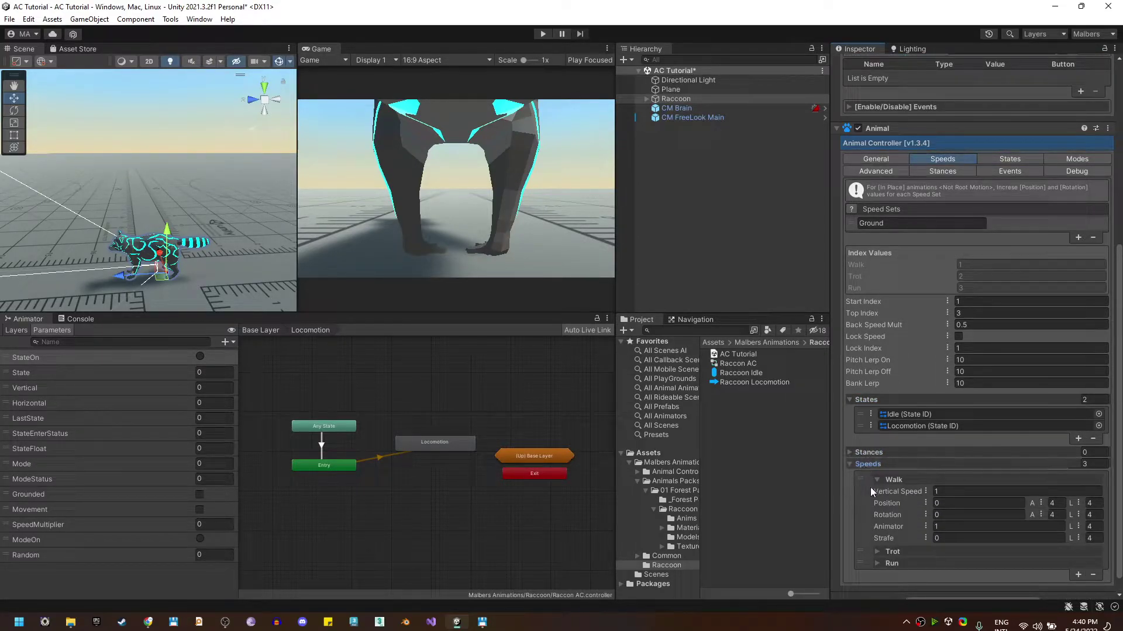
left_click(882, 552)
scroll(884, 556, "down", 1)
left_click(886, 556)
scroll(885, 556, "down", 1)
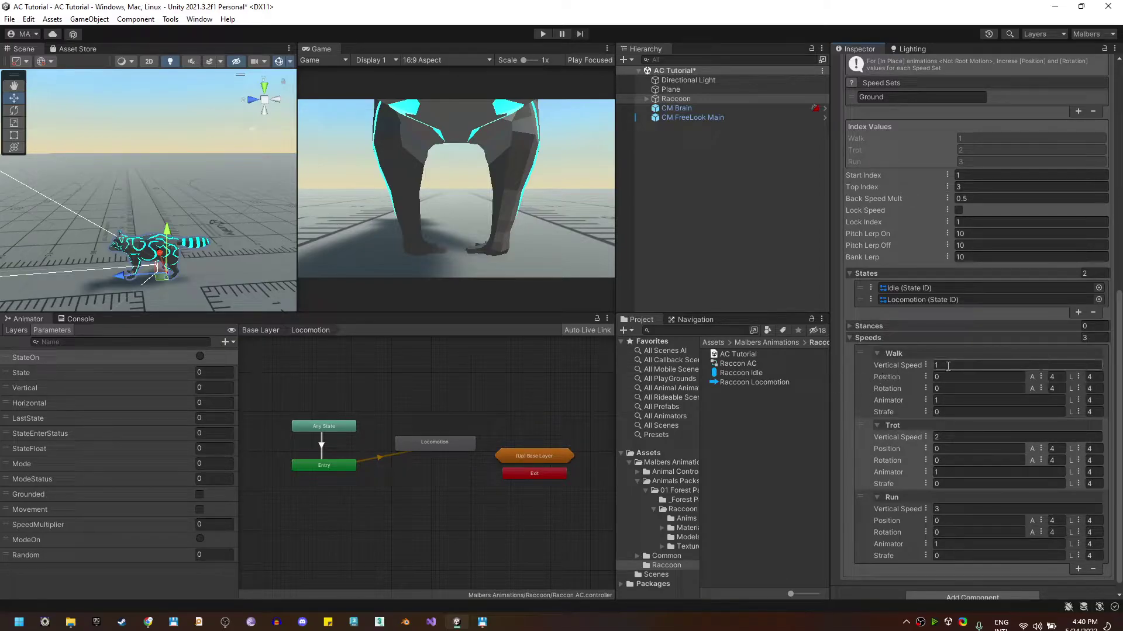
left_click(929, 368)
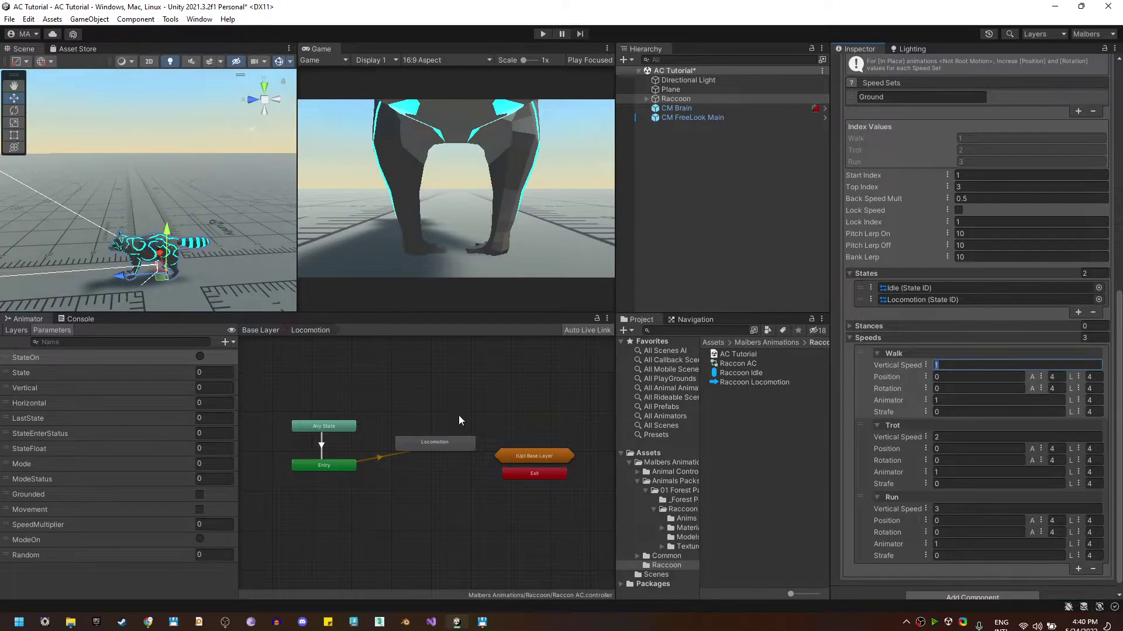
- Add a third Locomotion motion slot at threshold 2 and assign Rac_Trot Forward to it
double_click(437, 444)
left_click(426, 466)
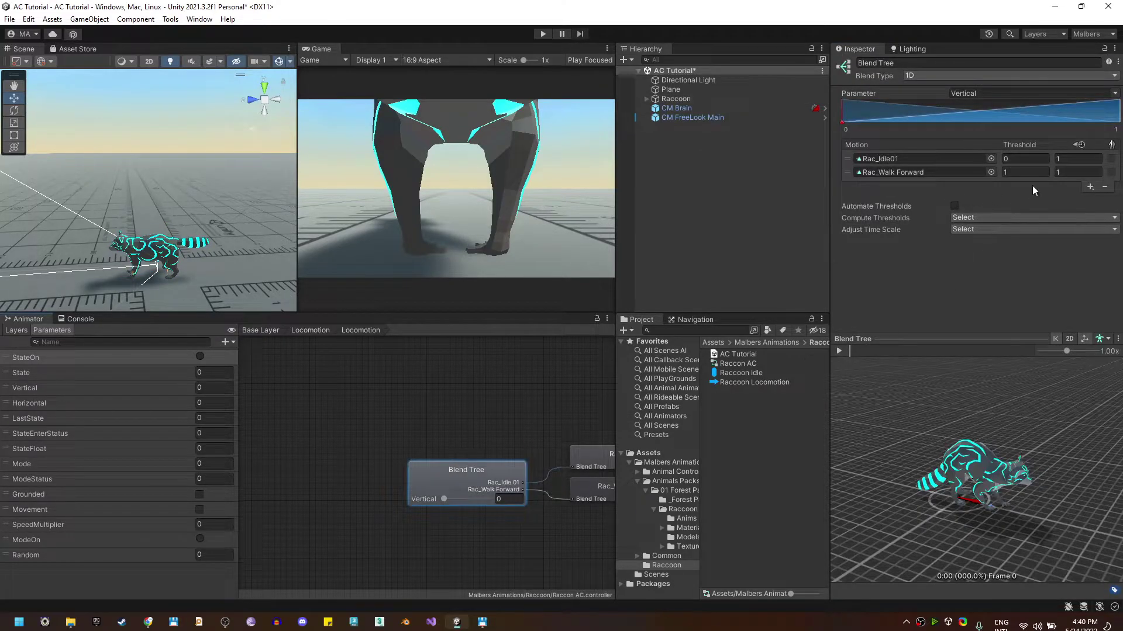
left_click(1017, 173)
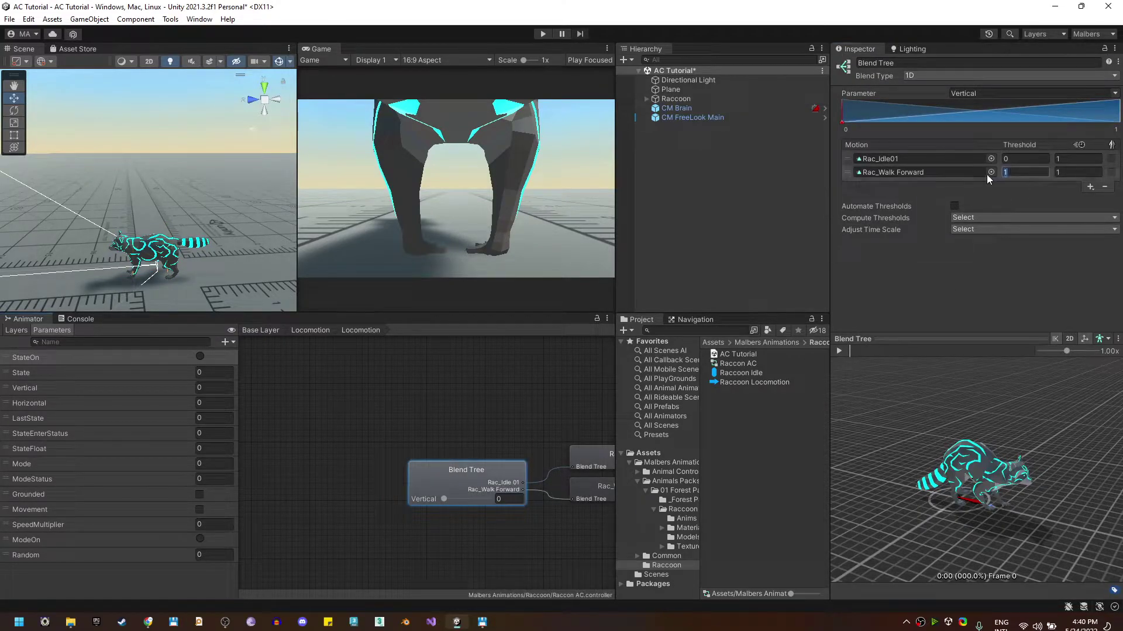
left_click(1090, 187)
left_click(1070, 197)
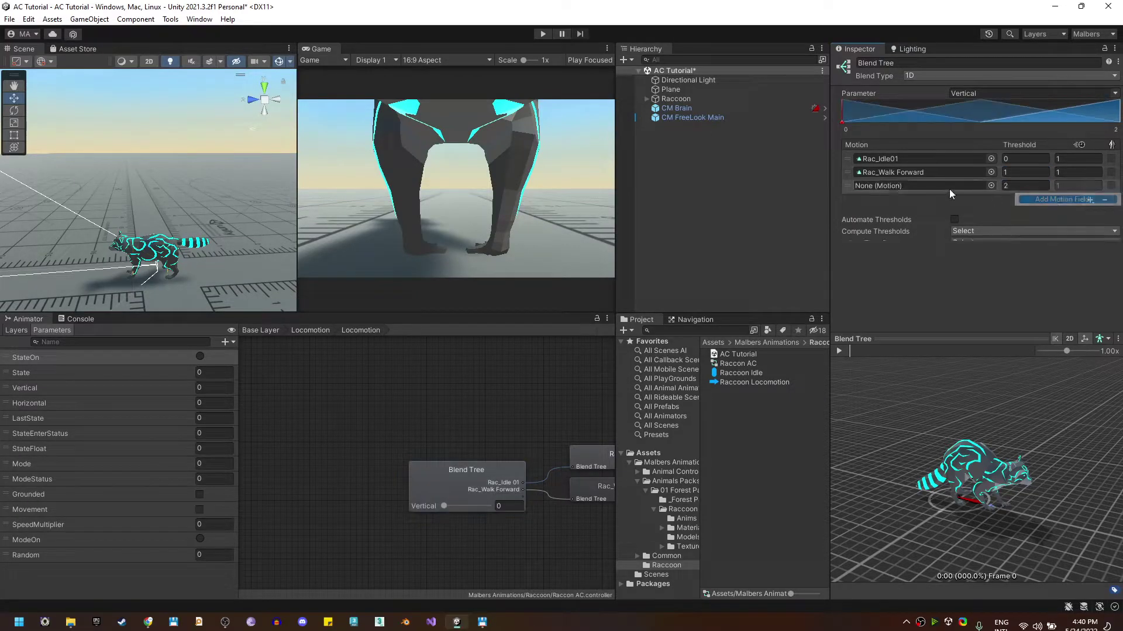
left_click(894, 173)
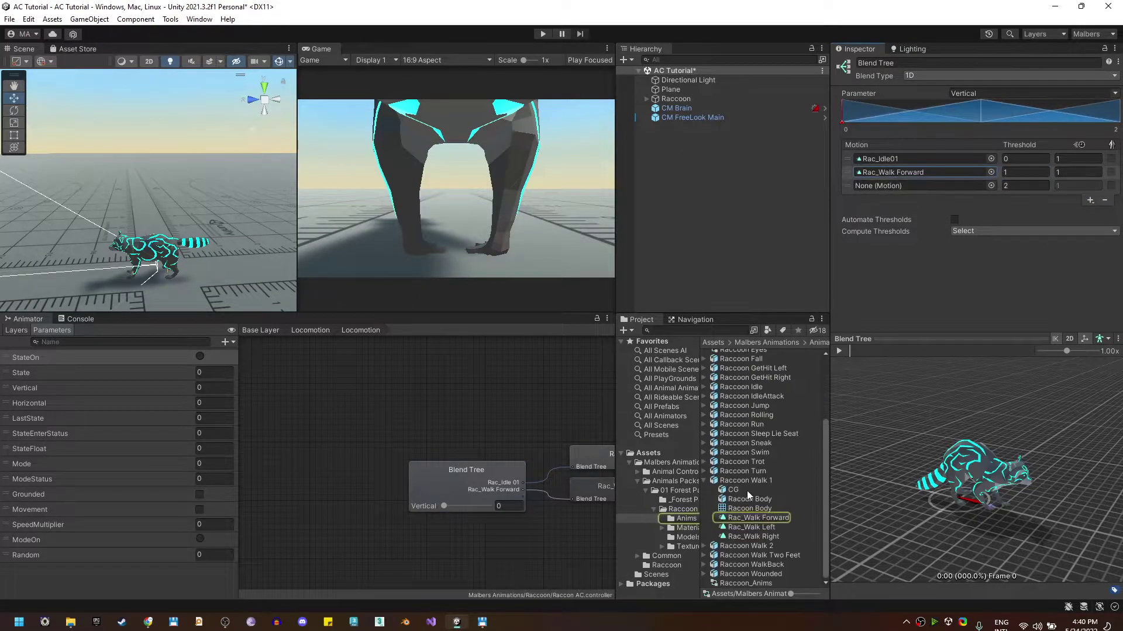
left_click(705, 462)
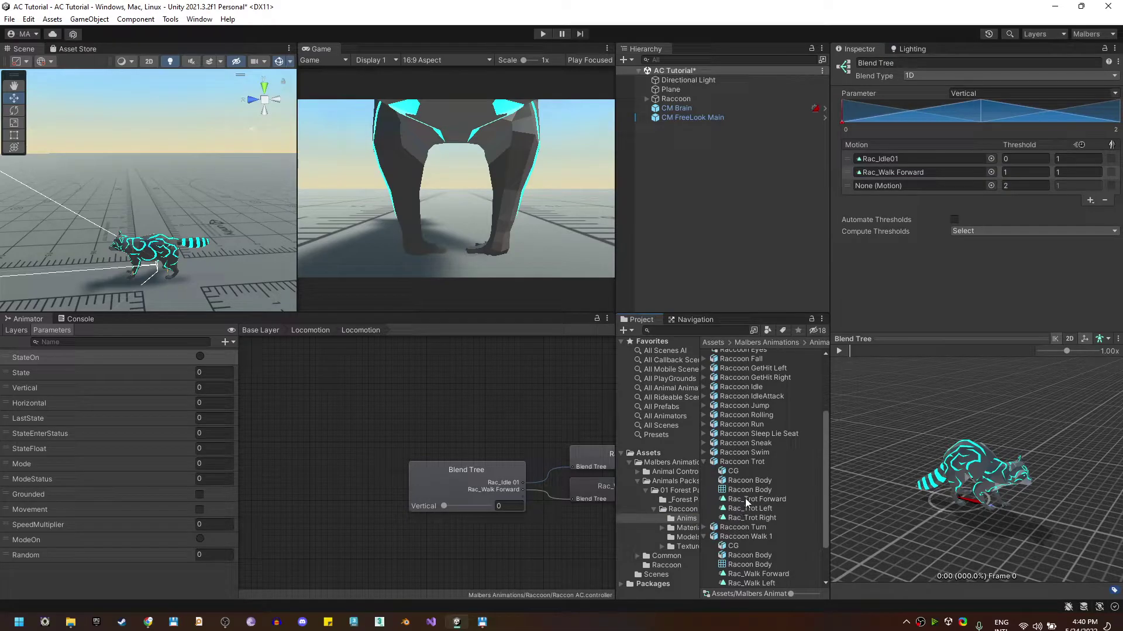
left_click_drag(746, 502, 910, 188)
left_click(1002, 186)
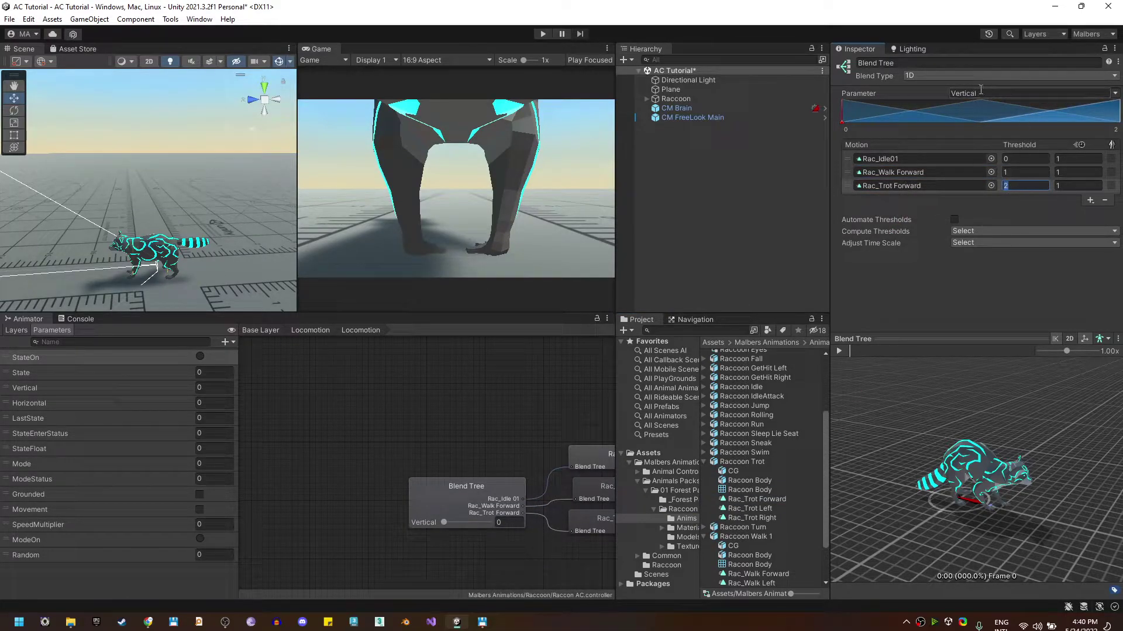
left_click(697, 97)
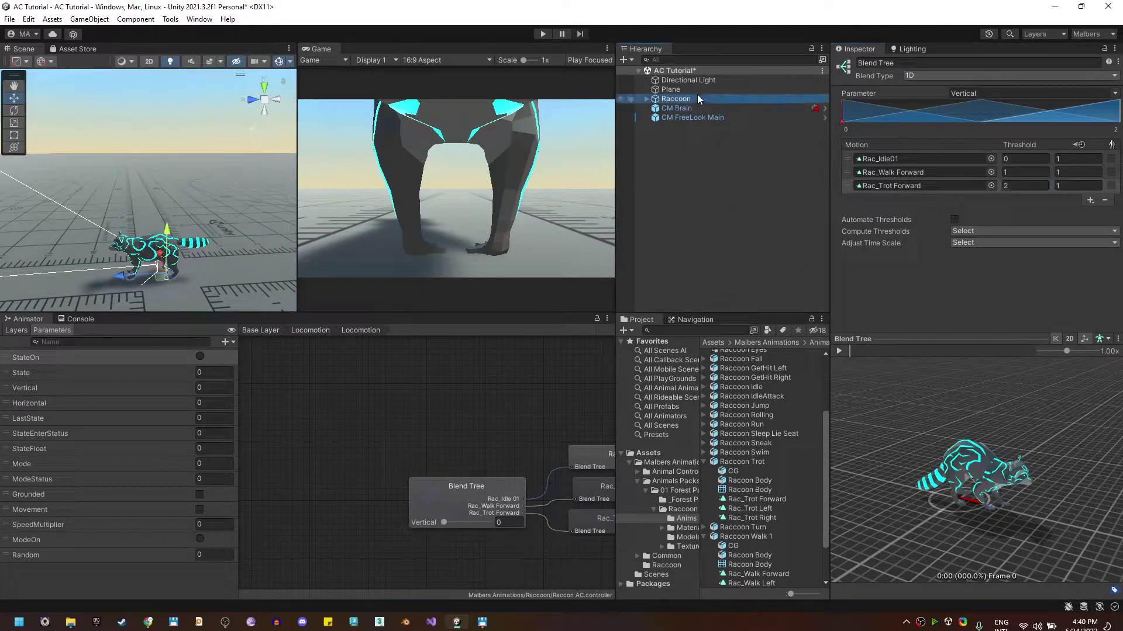
- Set the Ground speed set's Start Index to 2 so the raccoon starts at Trot
scroll(949, 494, "down", 8)
scroll(970, 529, "down", 8)
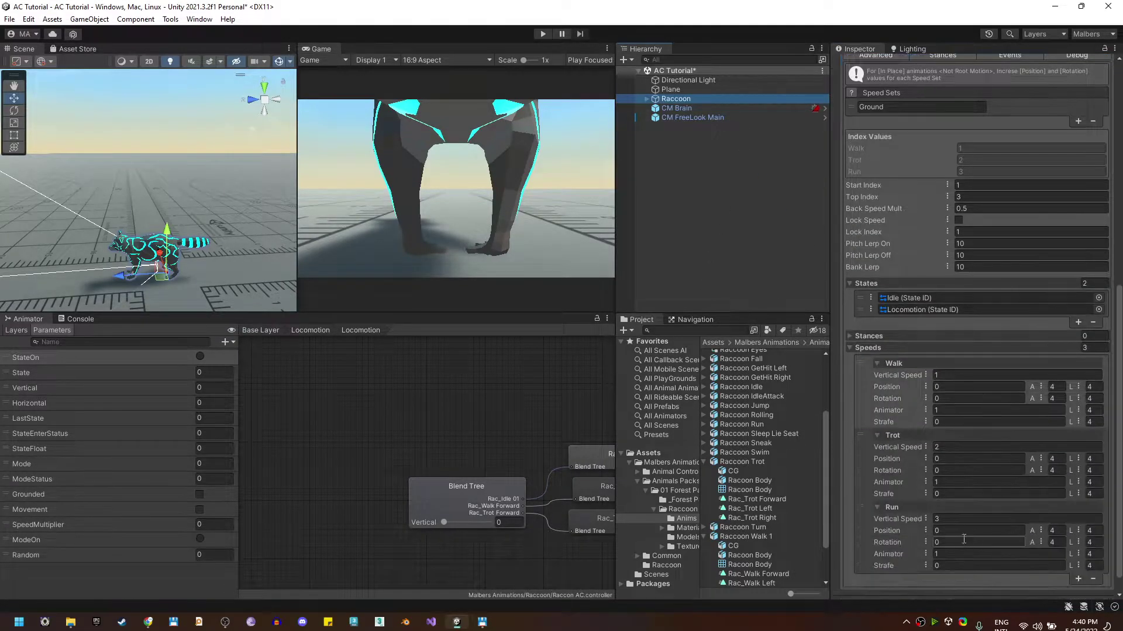
left_click(916, 446)
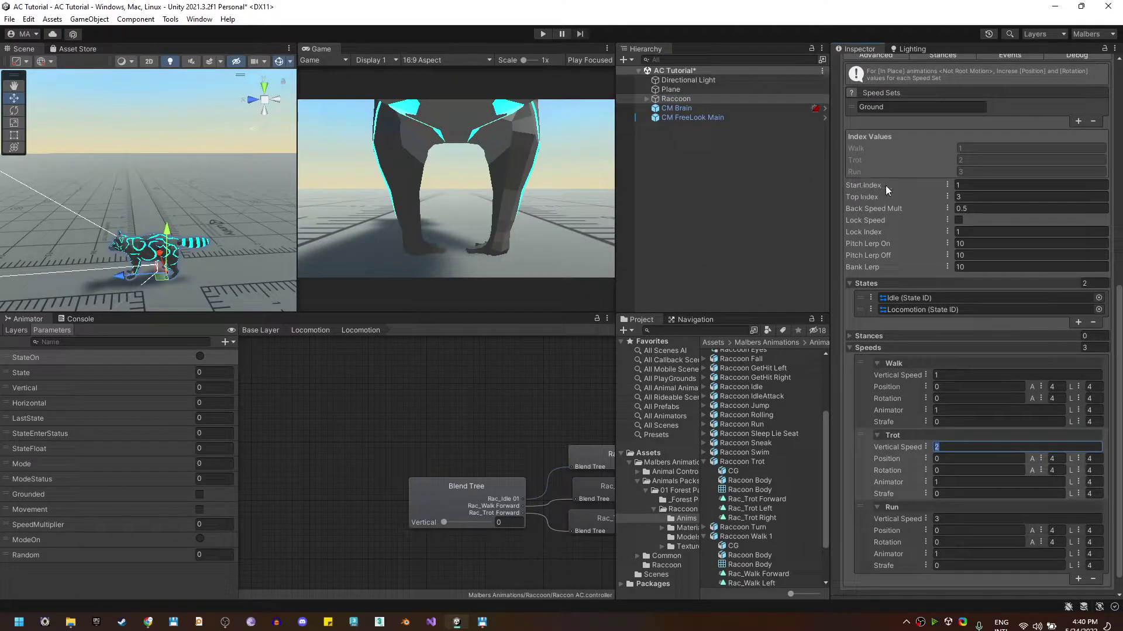
left_click(900, 185)
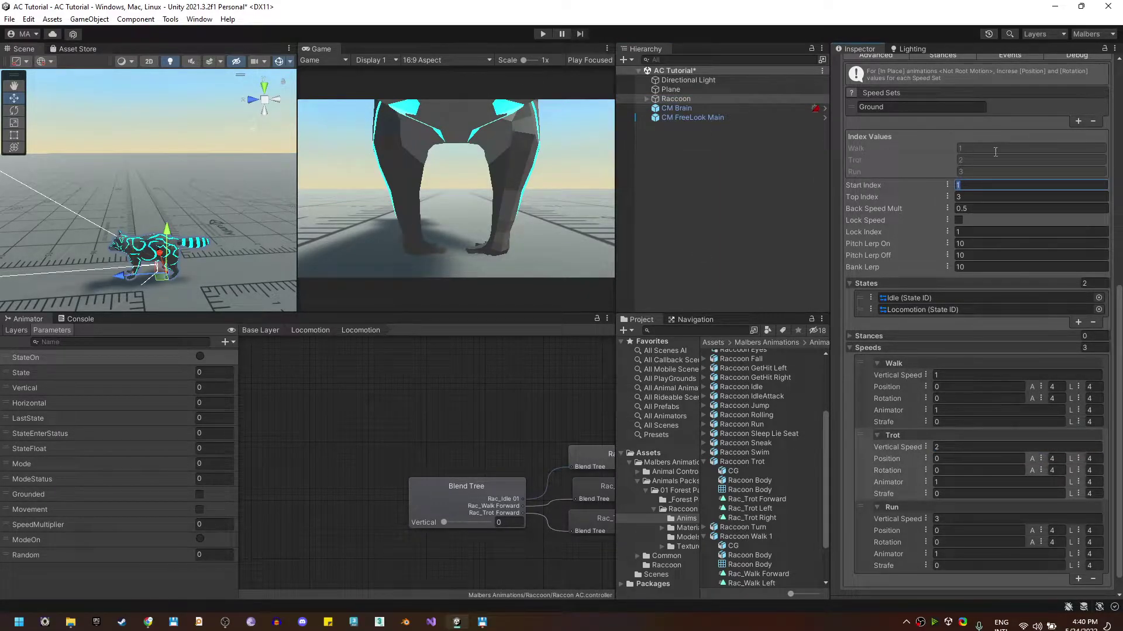
- Test-run the raccoon in play mode, steering it left, then stop the game
left_click(542, 34)
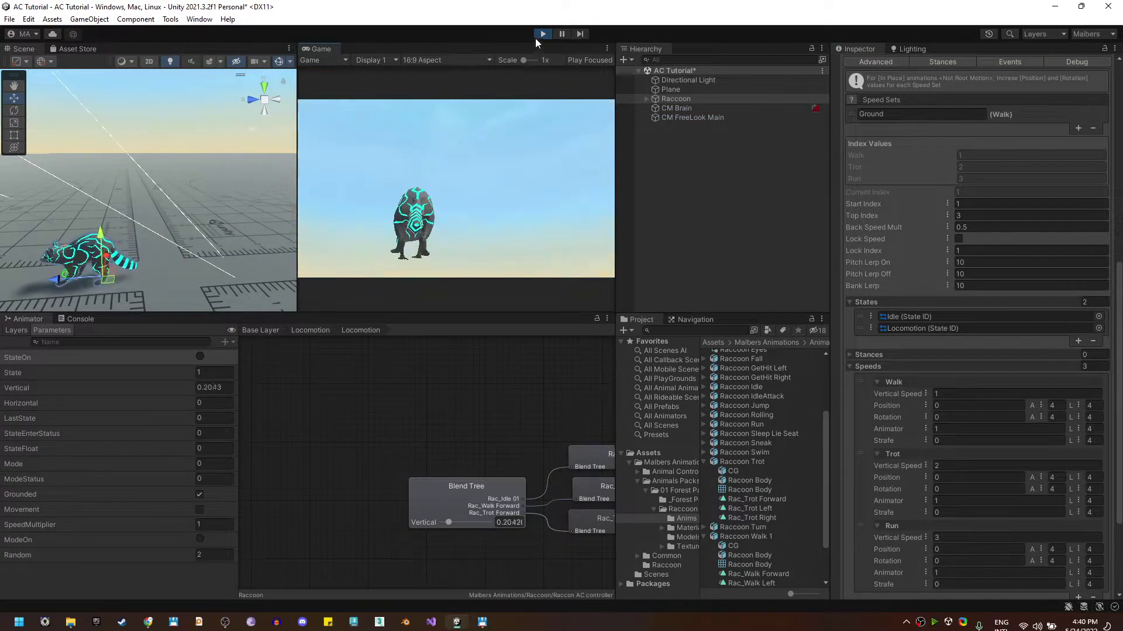
left_click(537, 35)
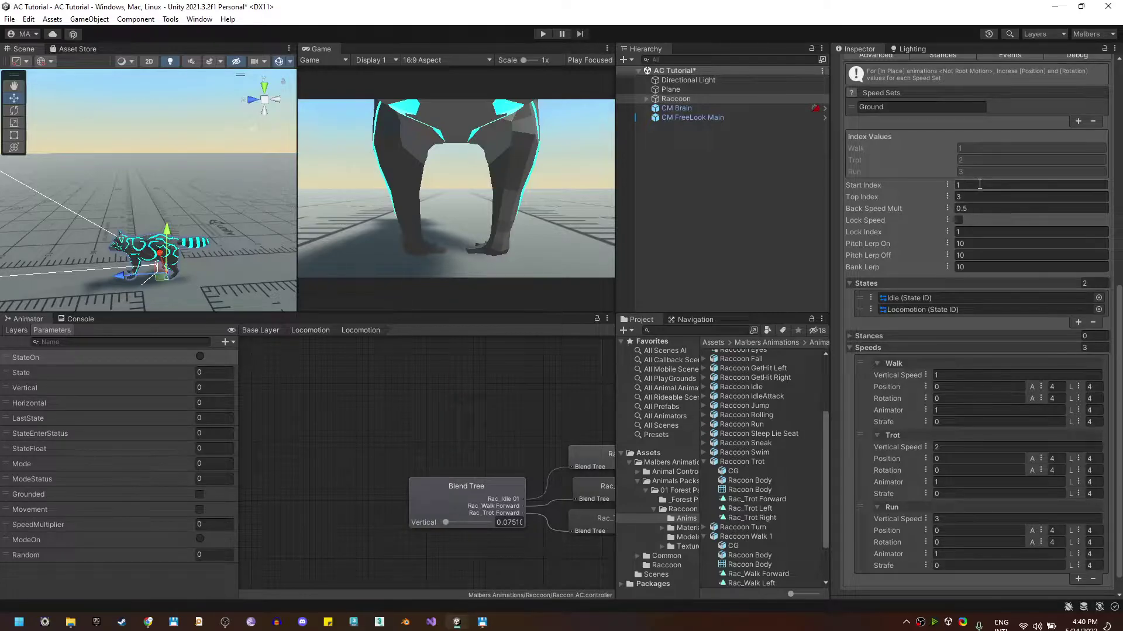
left_click(543, 34)
key("a")
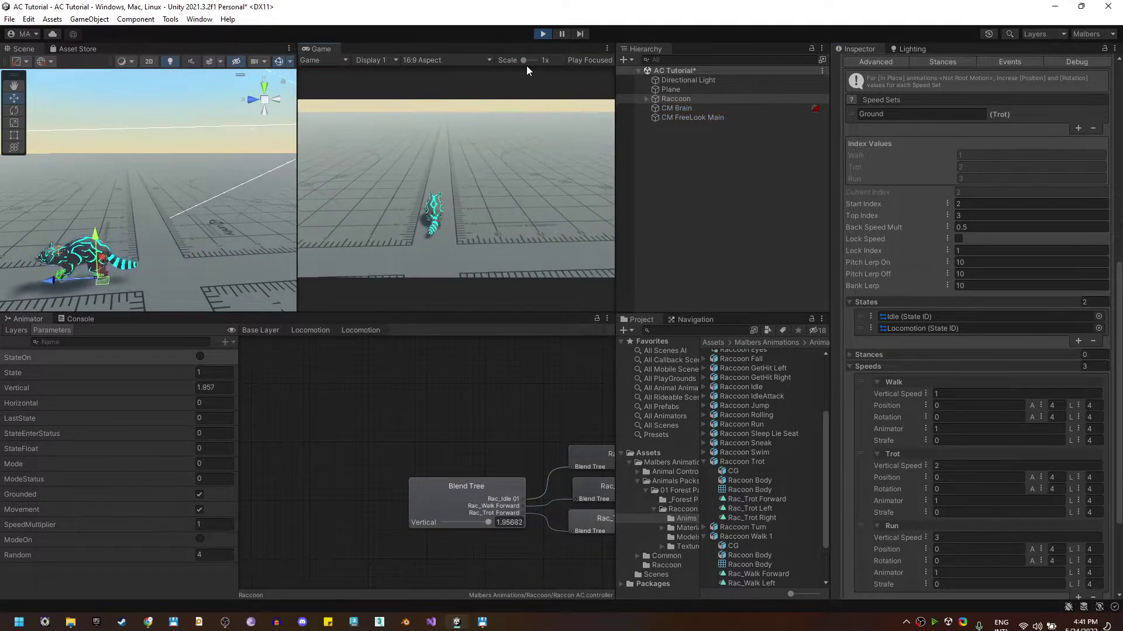
left_click(543, 34)
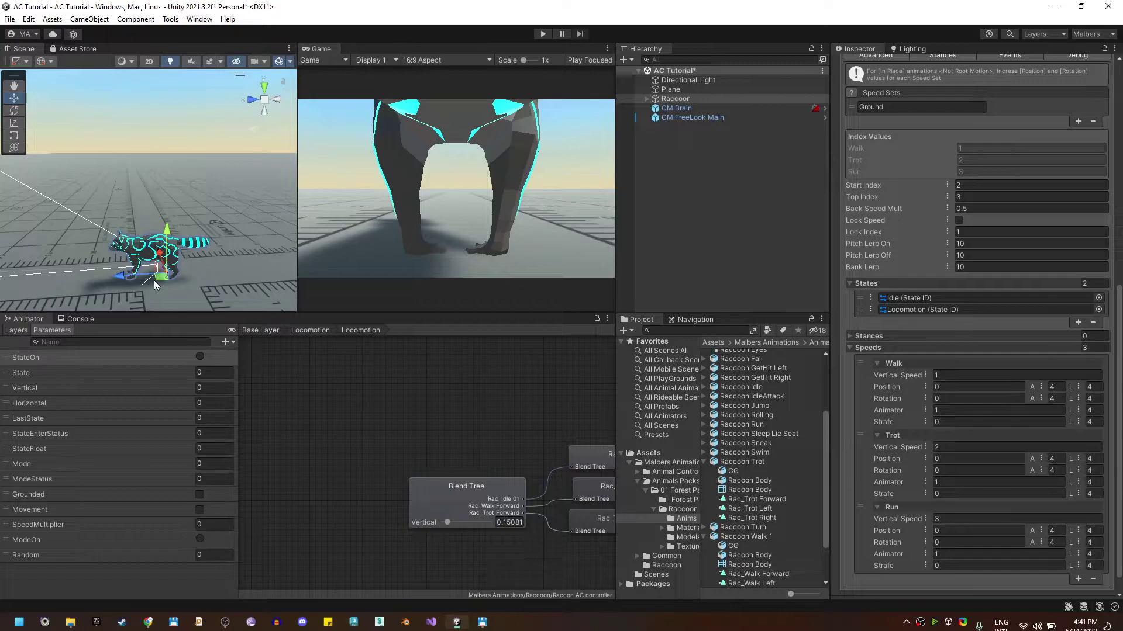
- Set the Rotation of the Walk, Trot and Run speeds to 10
left_click(965, 398)
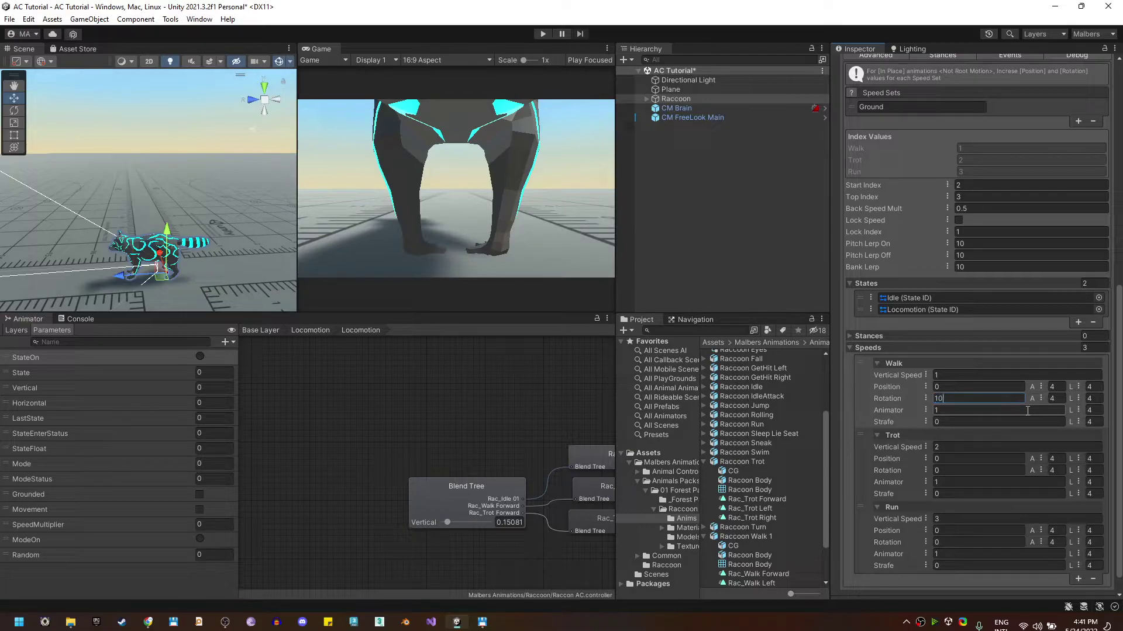
left_click(977, 471)
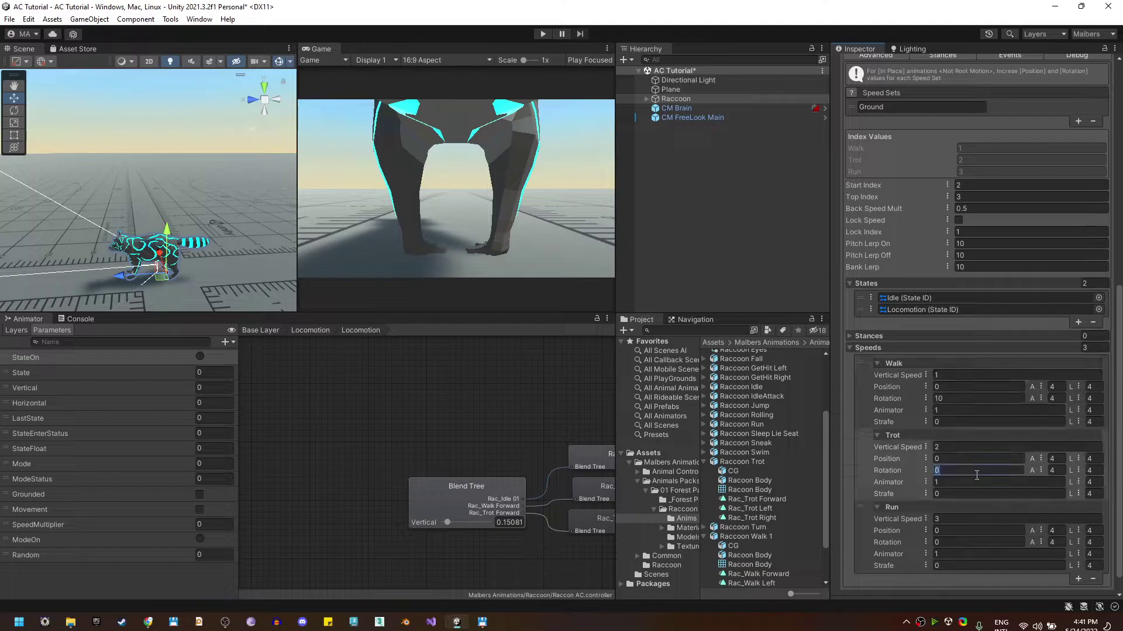
left_click(950, 542)
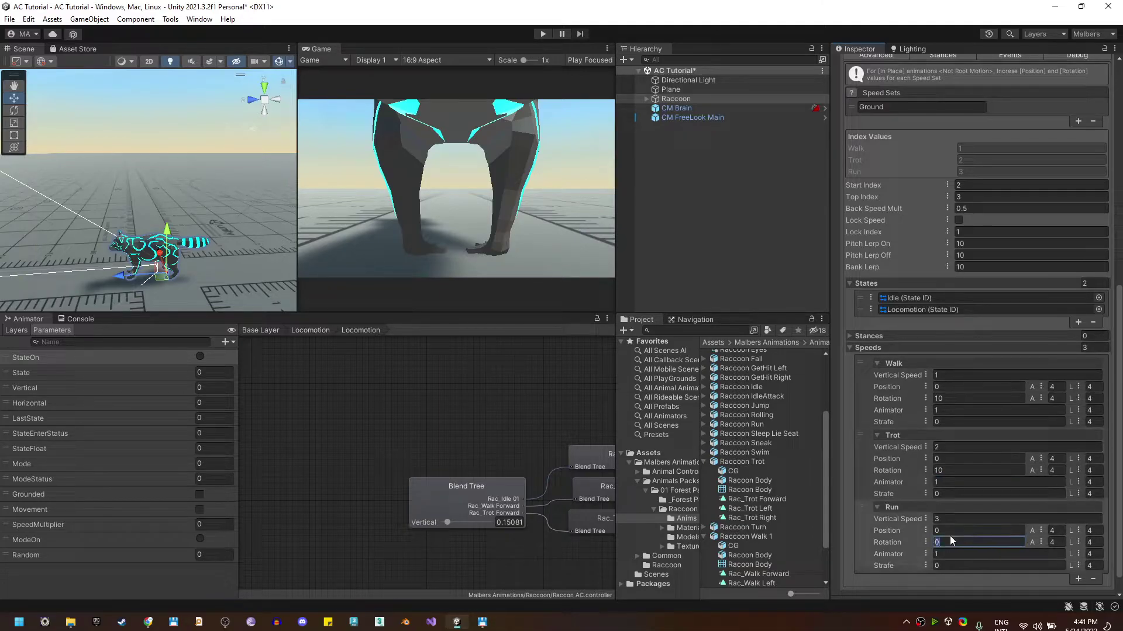
type("10")
- Play-test the raccoon's turning by steering with W, A and S, then stop
left_click(543, 34)
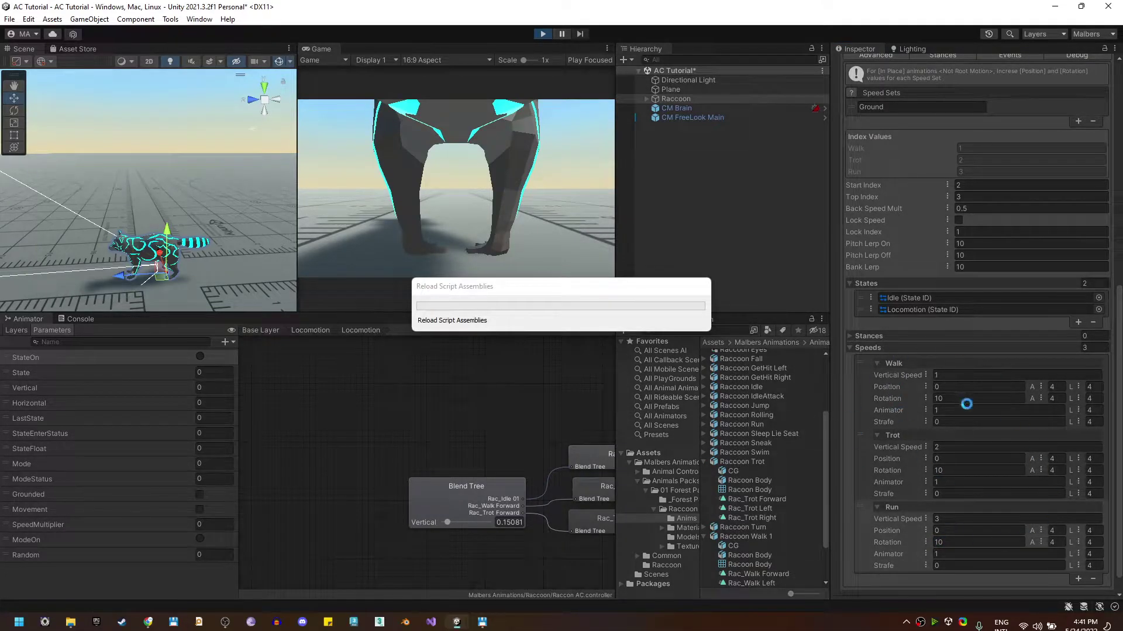
key("w")
key("a")
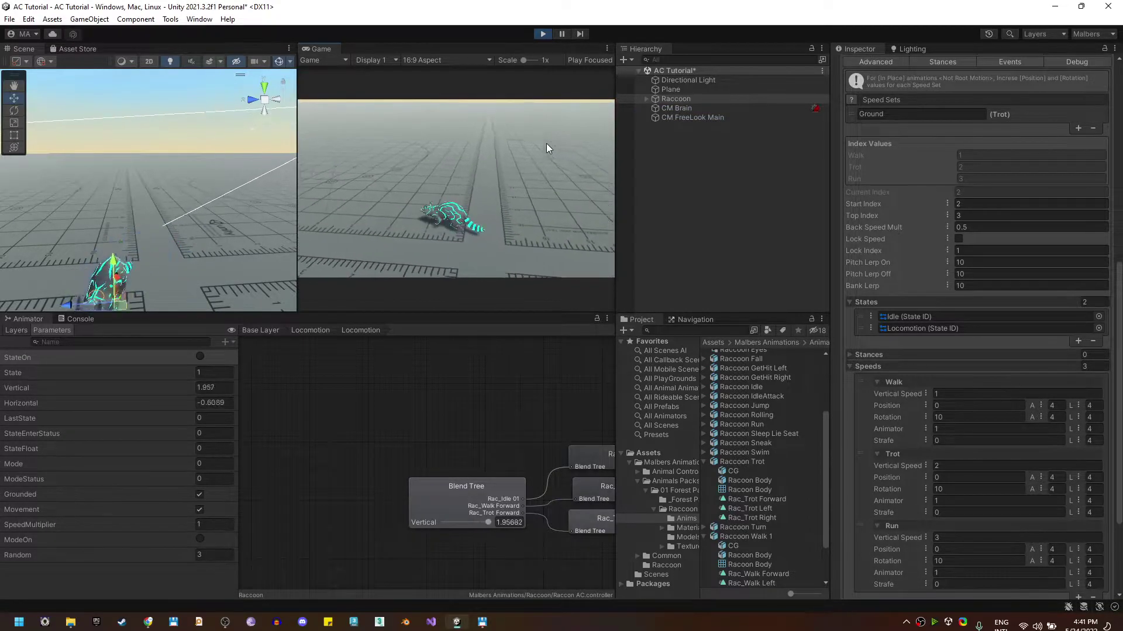
key("s")
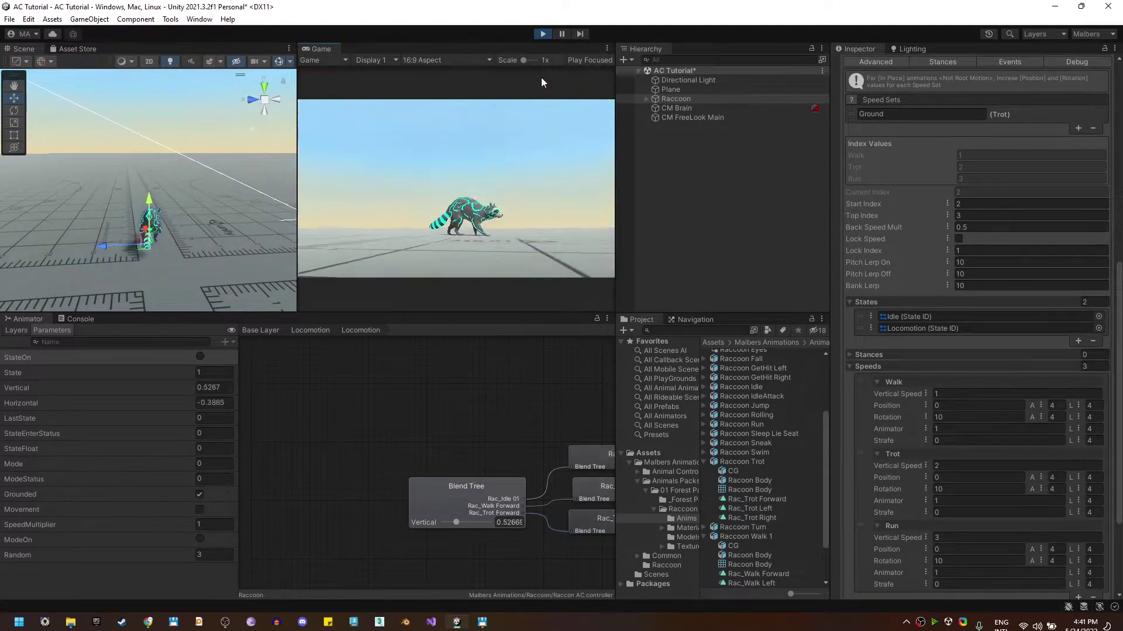
left_click(544, 34)
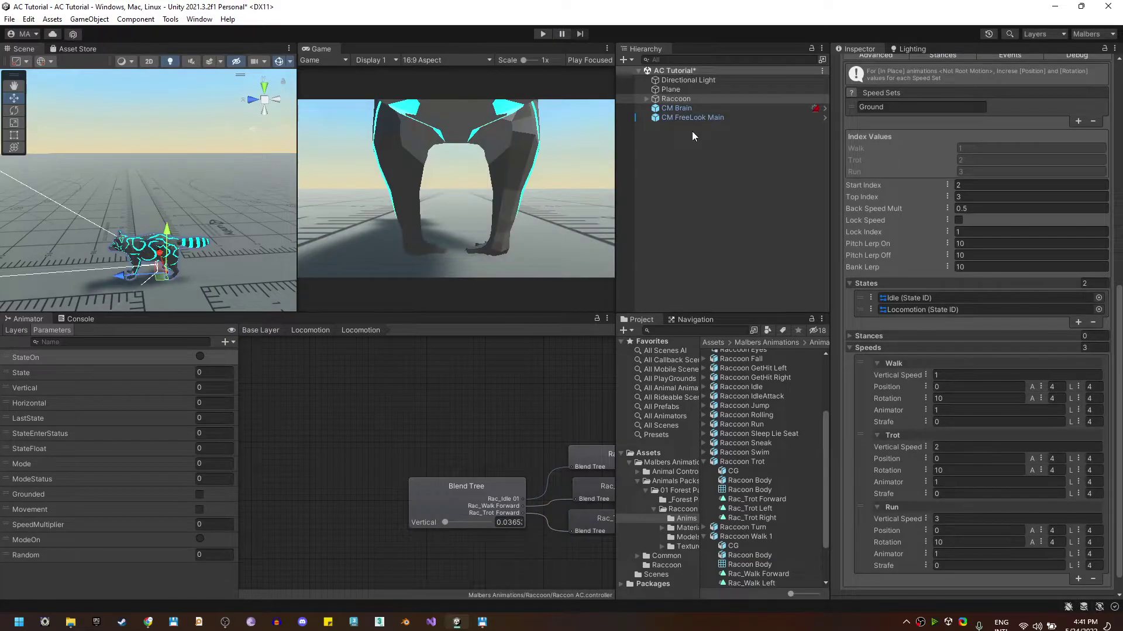
- Uncheck RootMotion in the Raccoon Locomotion state's tags
scroll(926, 248, "up", 3)
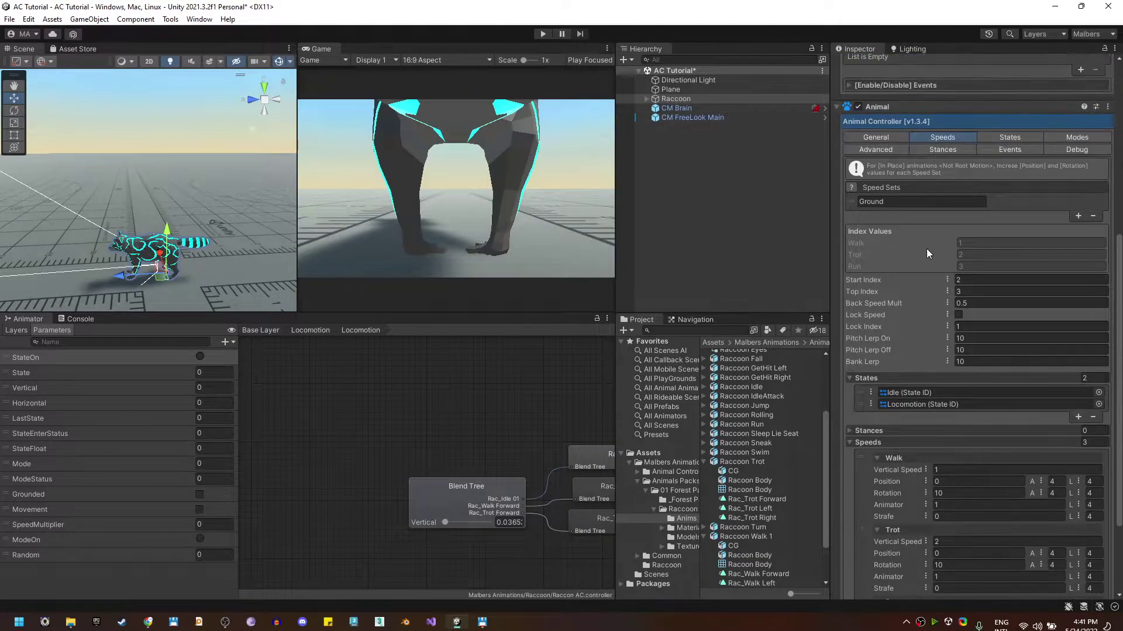
left_click(1025, 141)
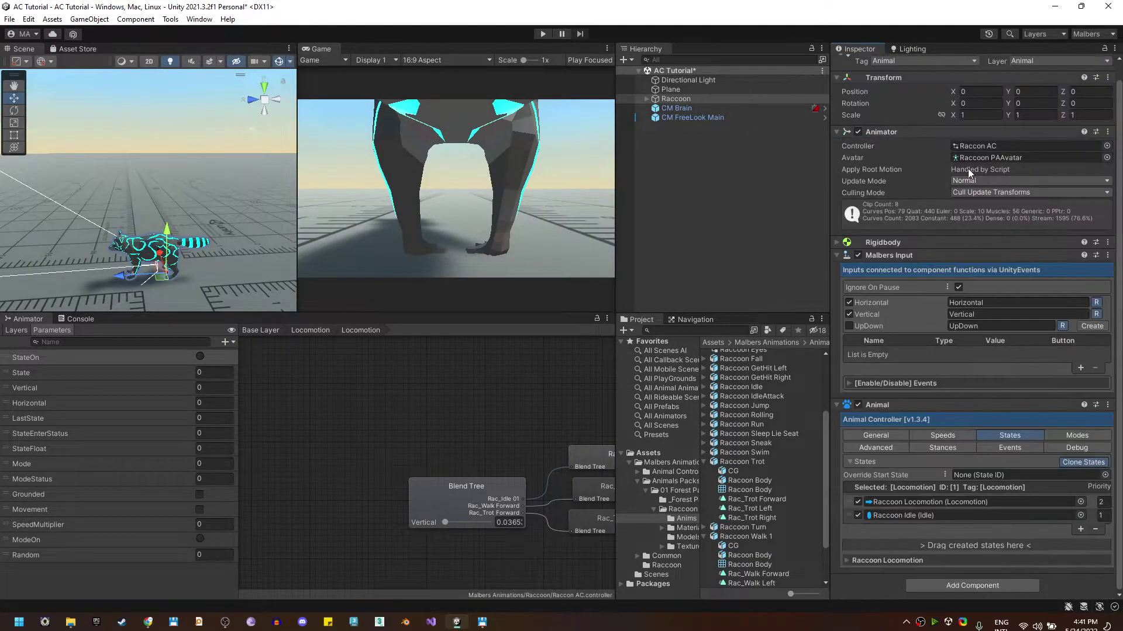
double_click(911, 502)
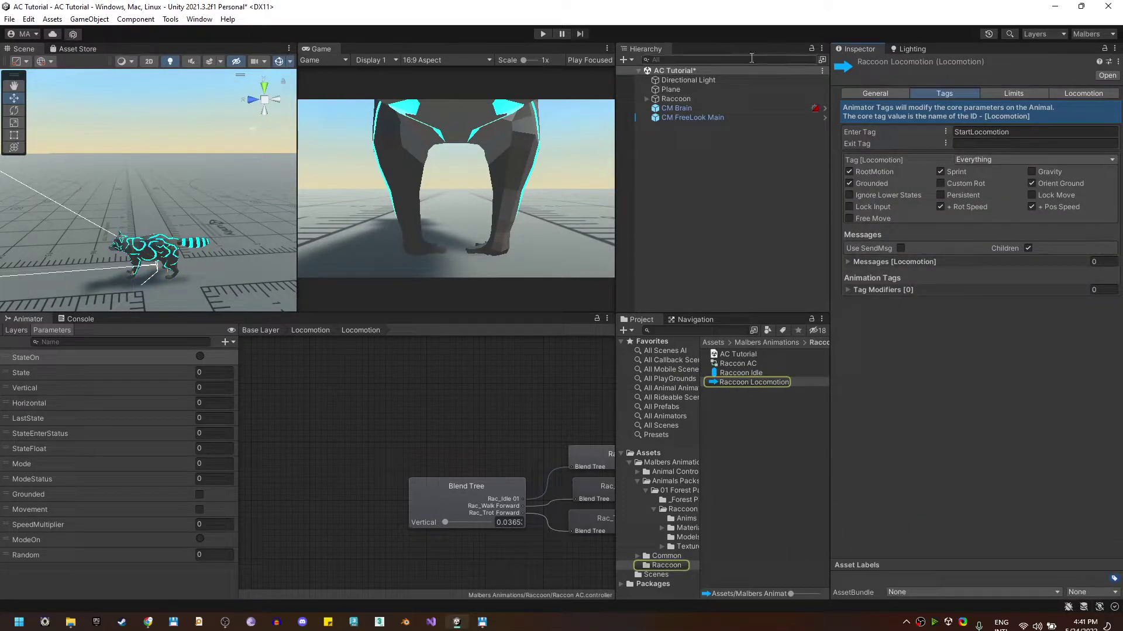
left_click(852, 172)
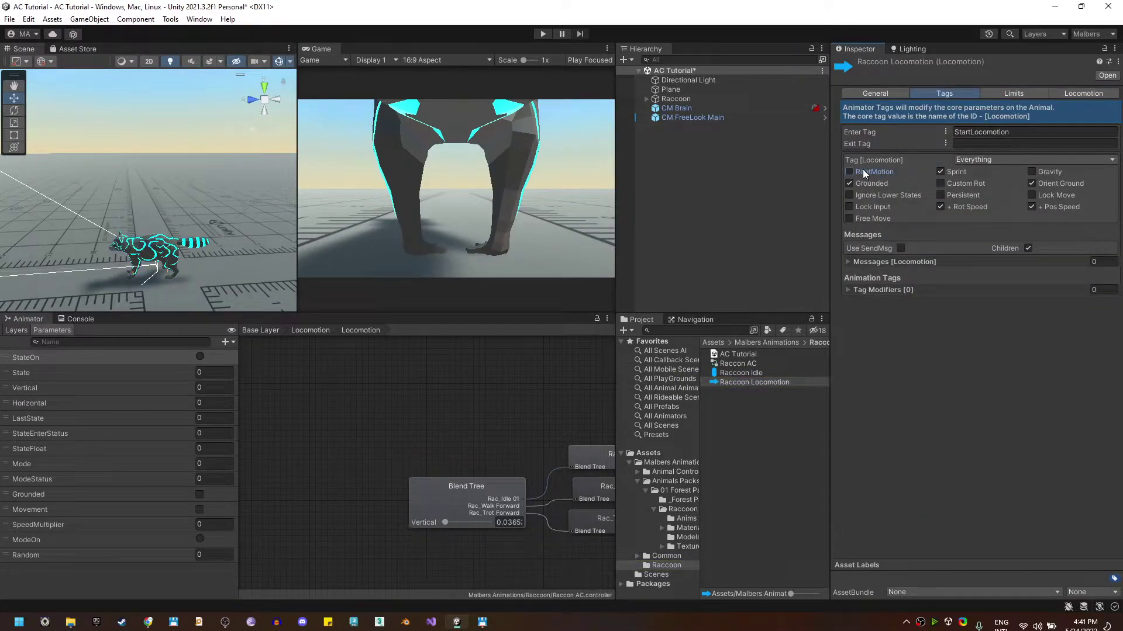
- Play-test sharp left turns without root motion, then reselect the Raccoon object
left_click(540, 36)
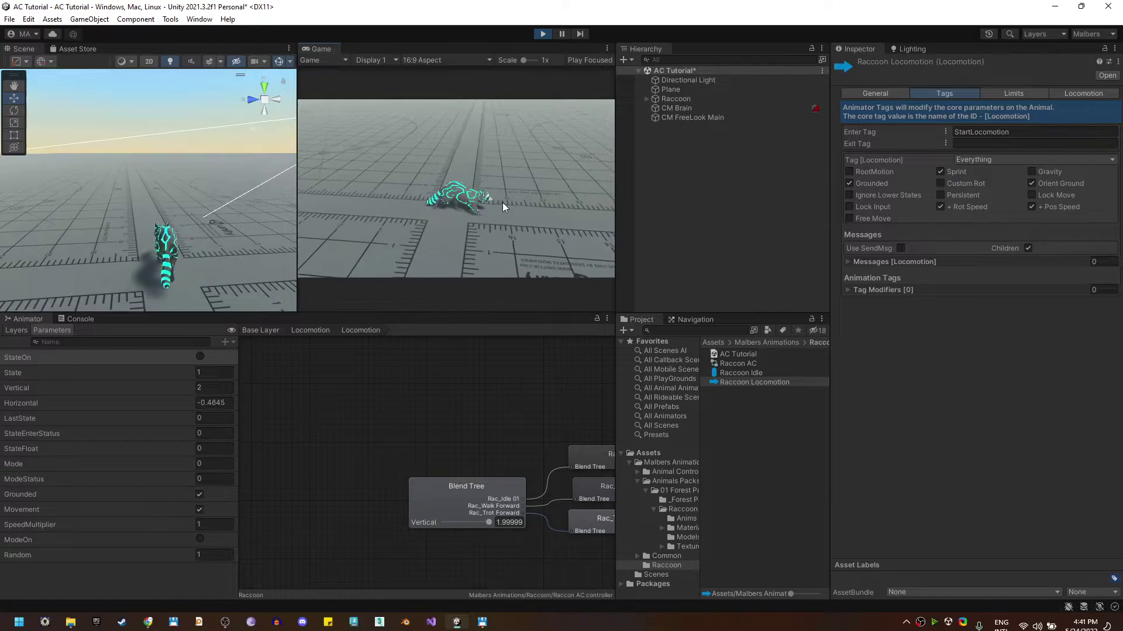
key("a")
key("s")
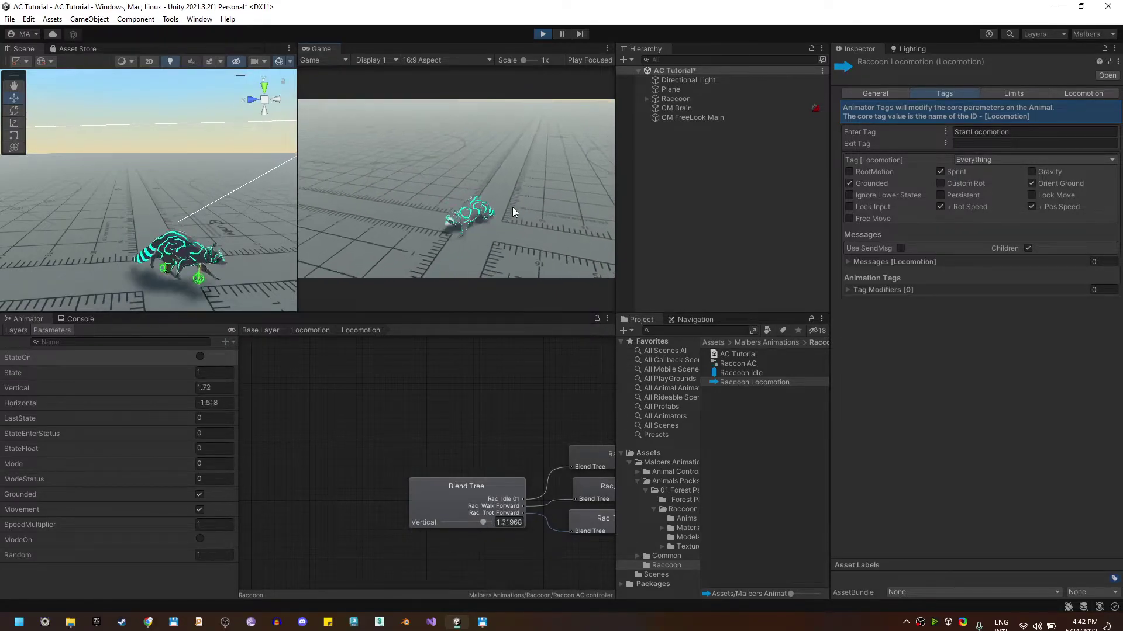
left_click(543, 33)
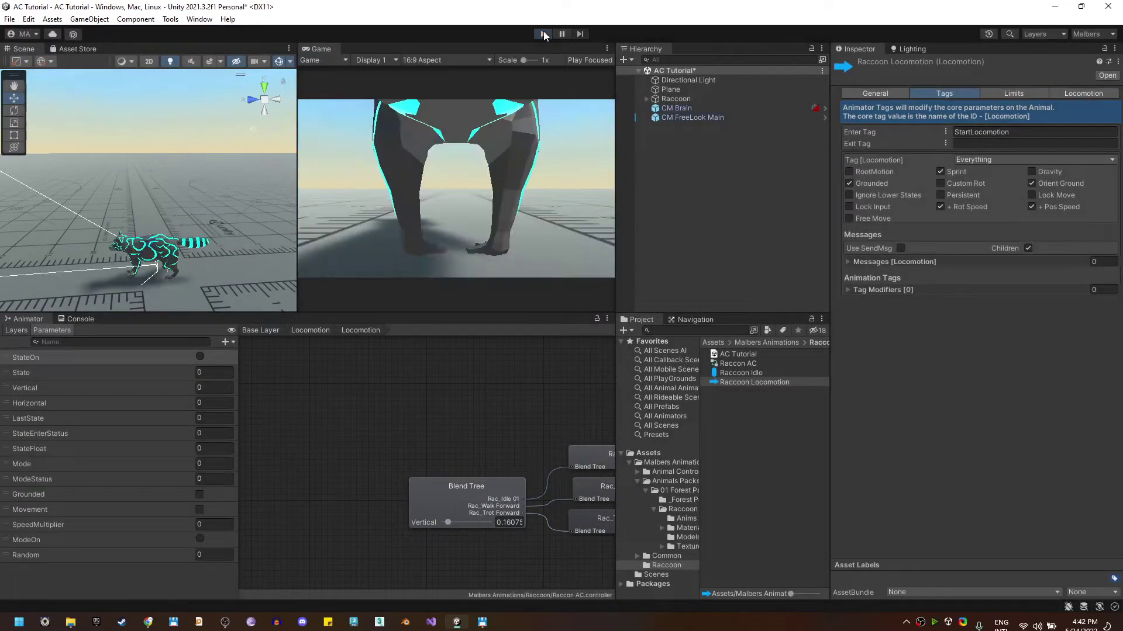
left_click(682, 99)
scroll(956, 426, "down", 1)
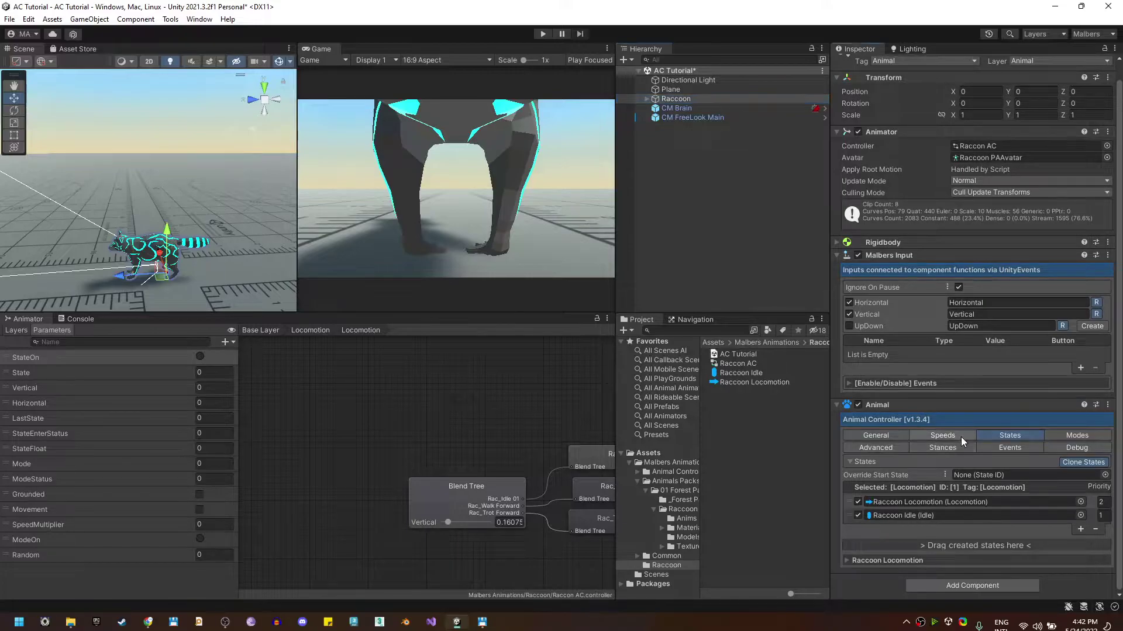
- Give Walk Position 1 and Trot Position 2, and lower Start Index to 1
left_click(960, 437)
scroll(936, 485, "down", 8)
scroll(860, 555, "down", 2)
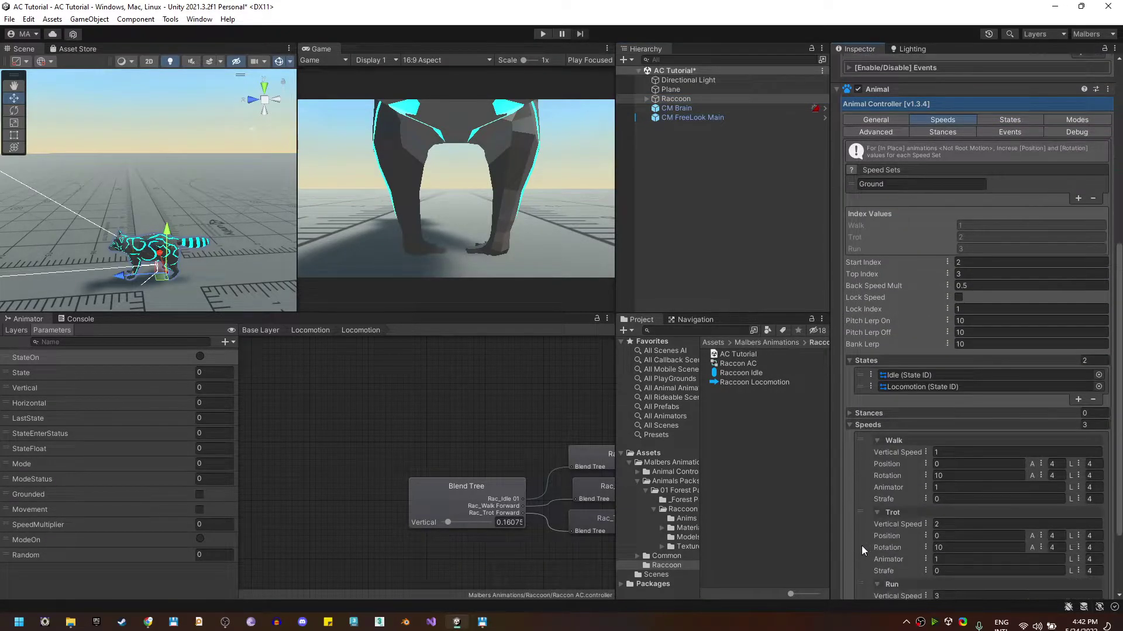
left_click(884, 464)
type("1")
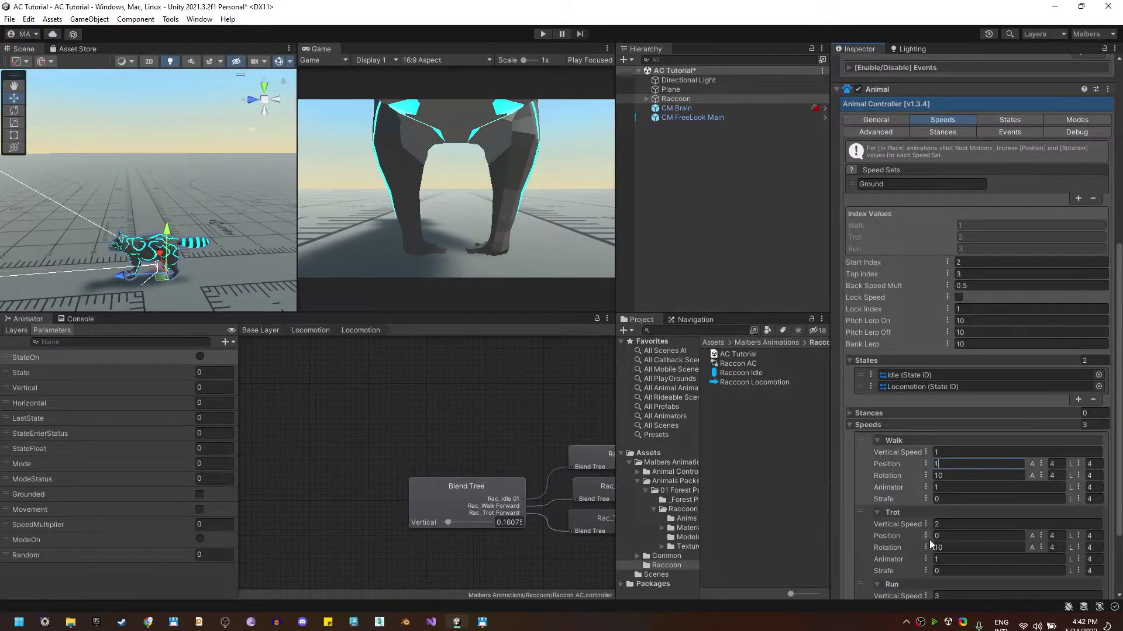
left_click(929, 537)
type("2")
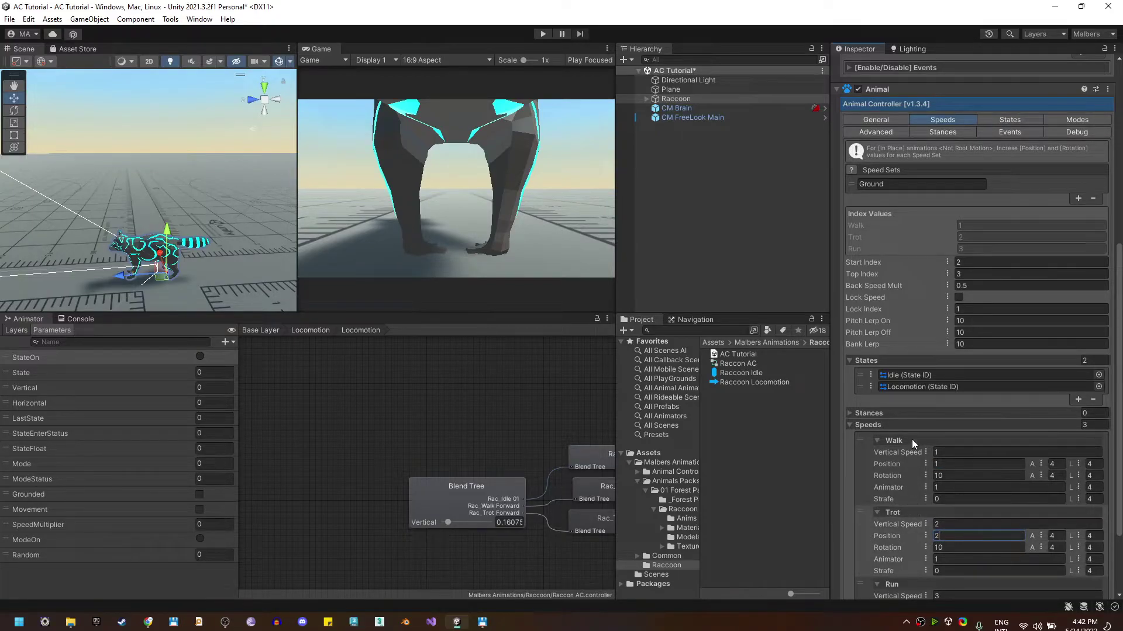
left_click_drag(974, 265, 835, 275)
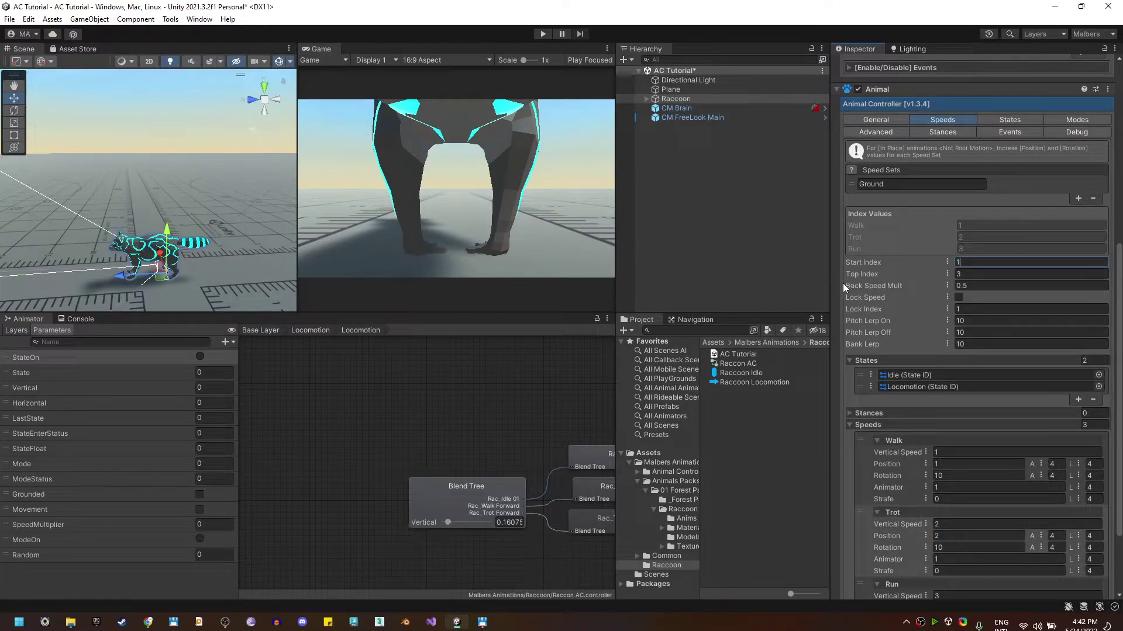
- Play-test the raccoon walking via Ctrl+P, then stop the run
key("ctrl+p")
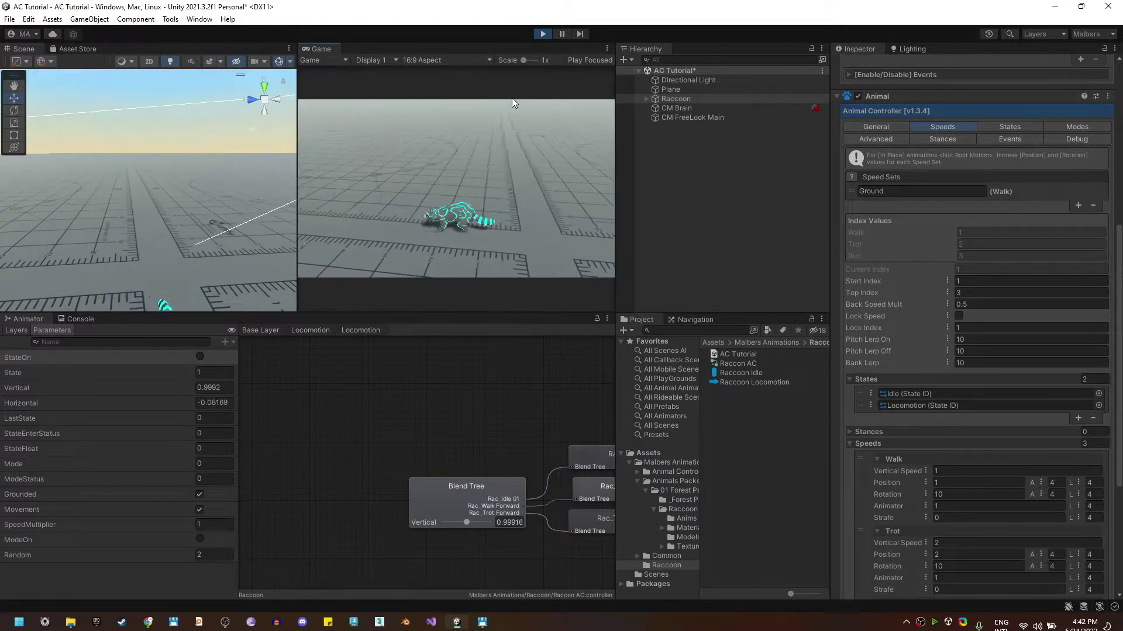
key("s")
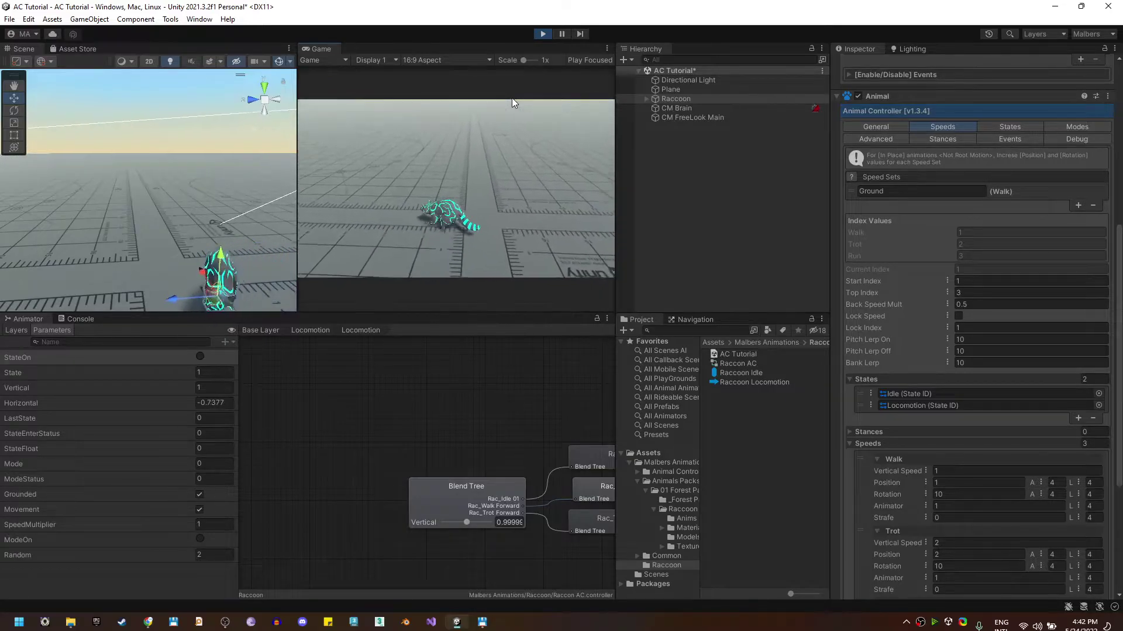
left_click(547, 34)
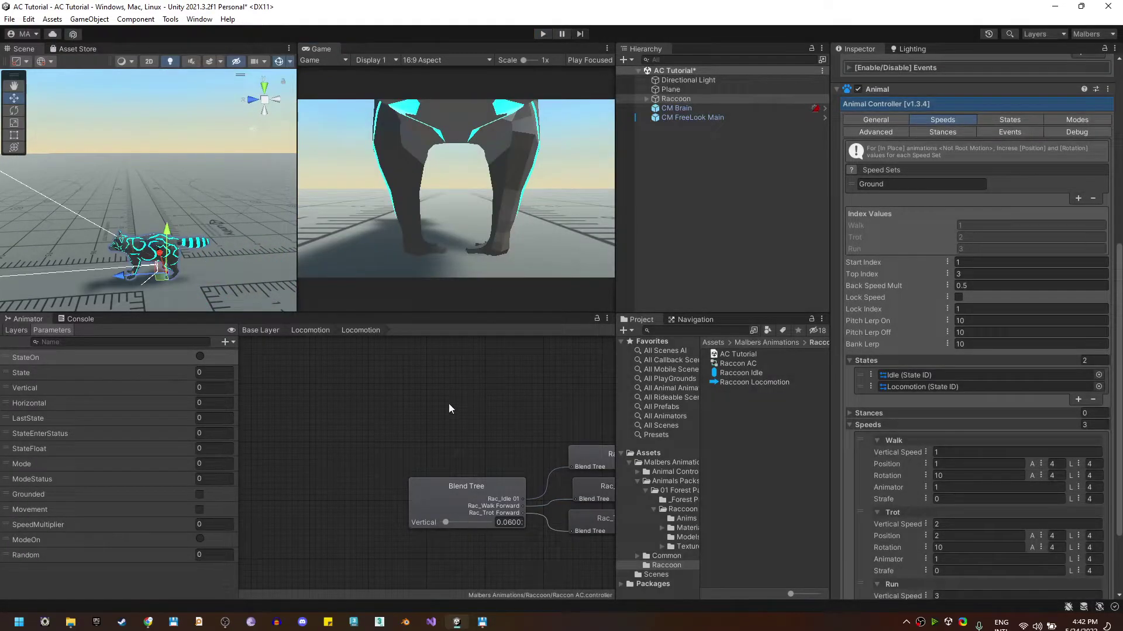
- Set Position and Rotation to 0 for the Walk, Trot and Run speeds
middle_click_drag(449, 405, 385, 368)
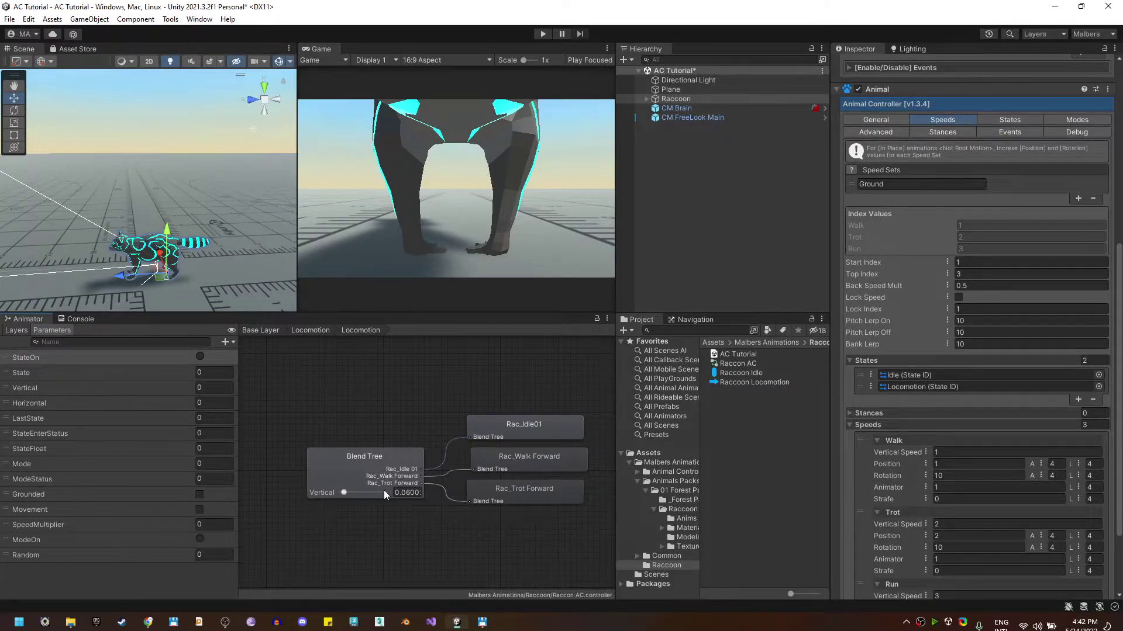
scroll(967, 456, "down", 1)
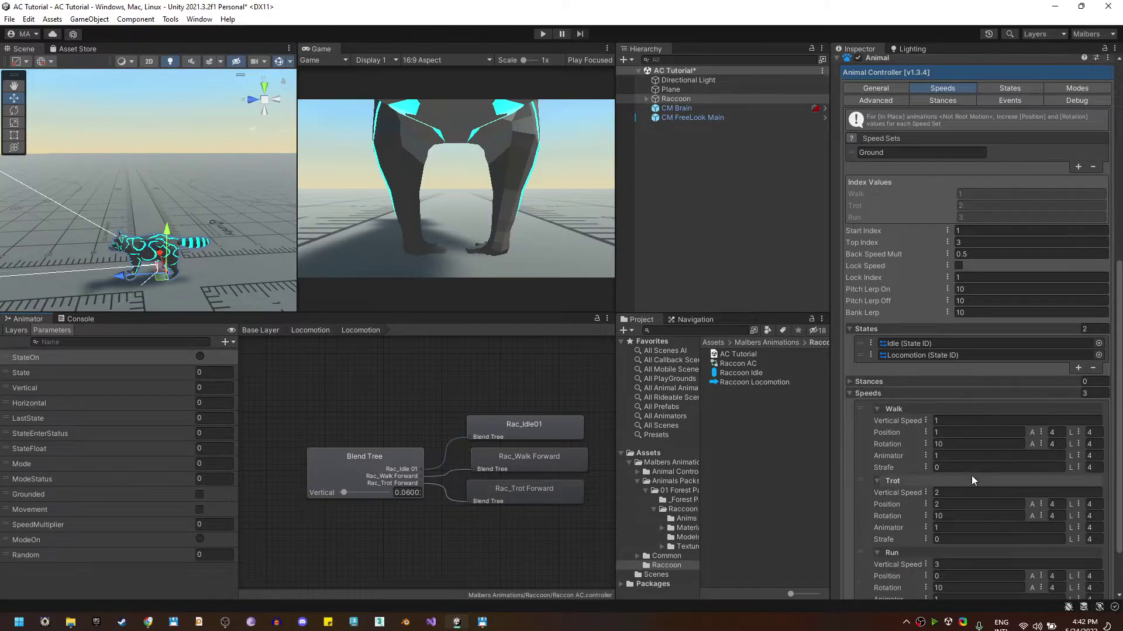
left_click(967, 433)
type("0")
left_click(967, 443)
type("0")
left_click(948, 506)
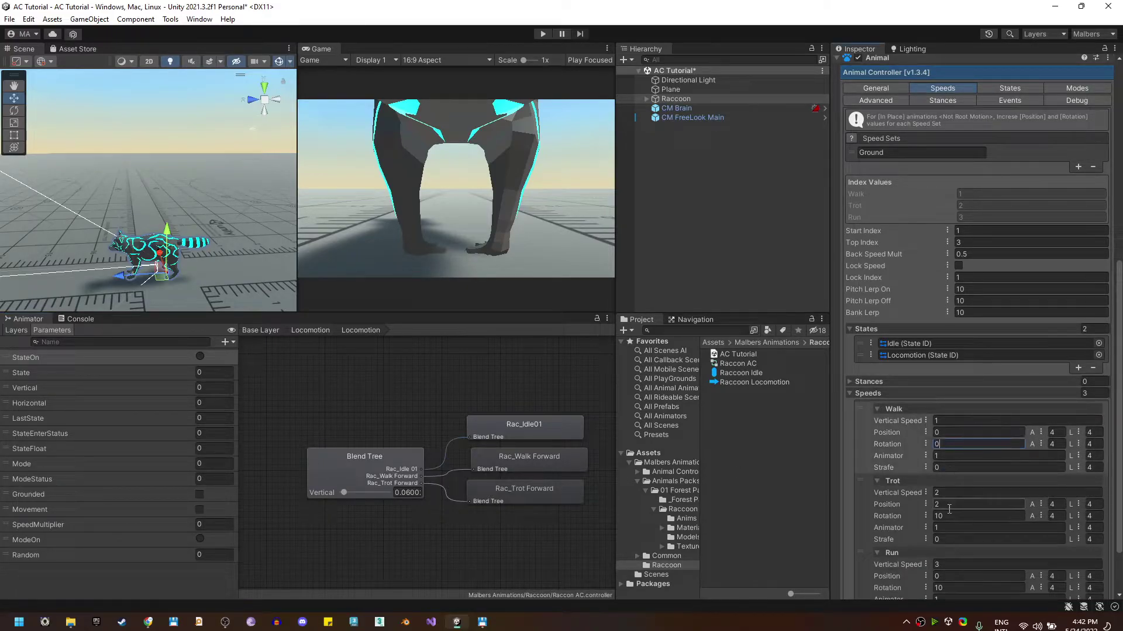
type("0")
left_click(957, 514)
type("0")
left_click(955, 589)
type("0")
- Turn root motion back on for the Raccoon Locomotion state
scroll(956, 588, "down", 2)
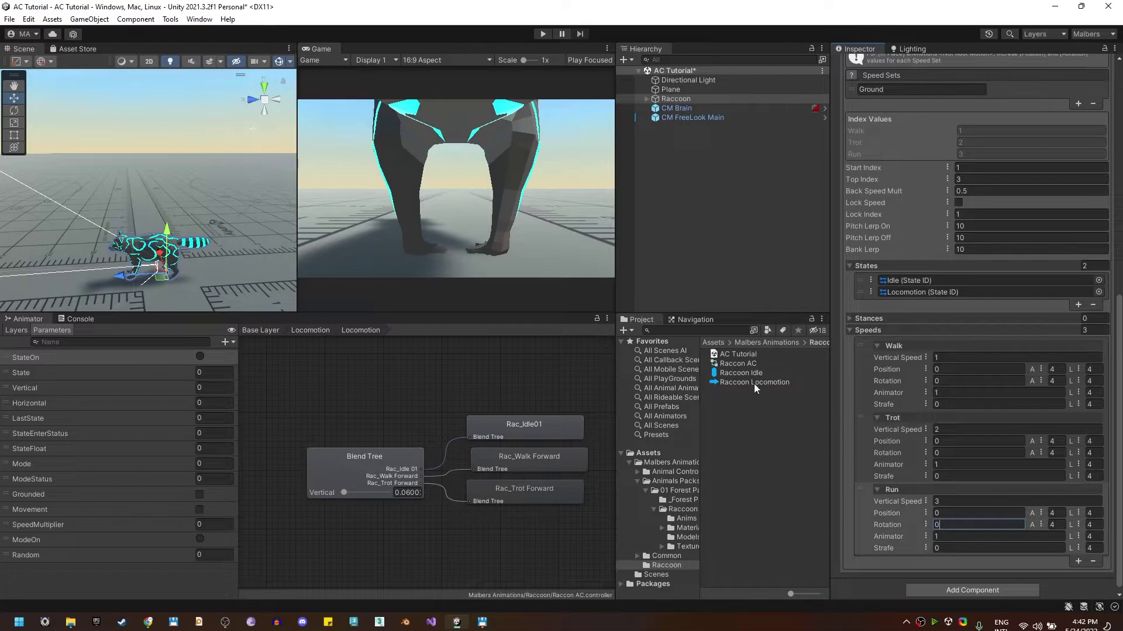
left_click(754, 384)
left_click(856, 170)
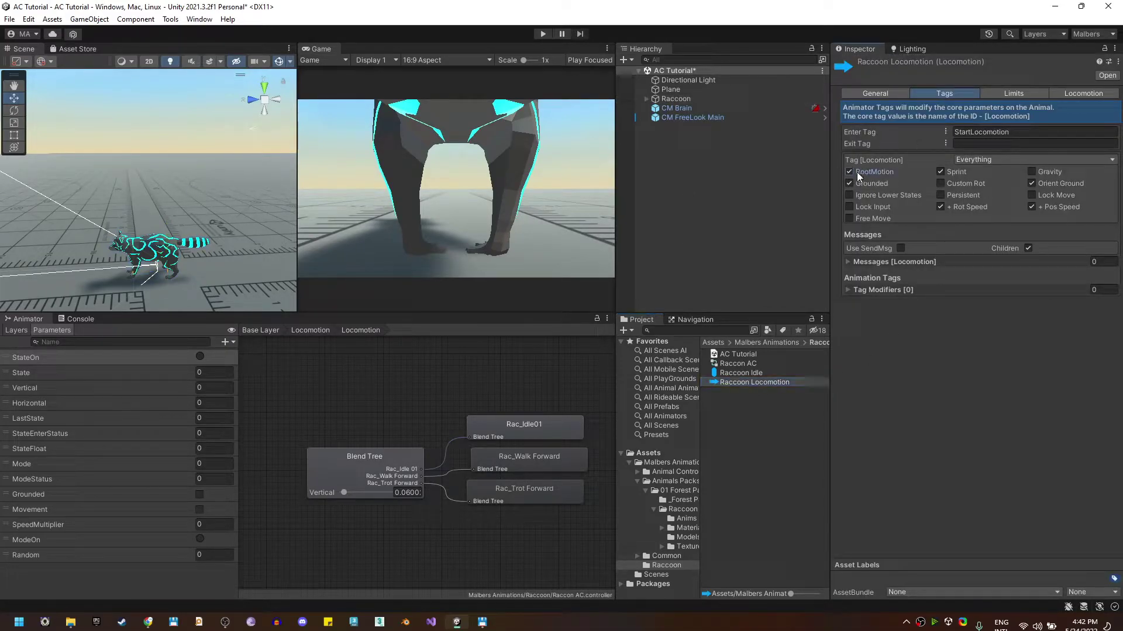
- Reselect the Raccoon and bring up the Locomotion Blend Tree's settings
left_click(723, 191)
left_click(692, 98)
left_click(378, 466)
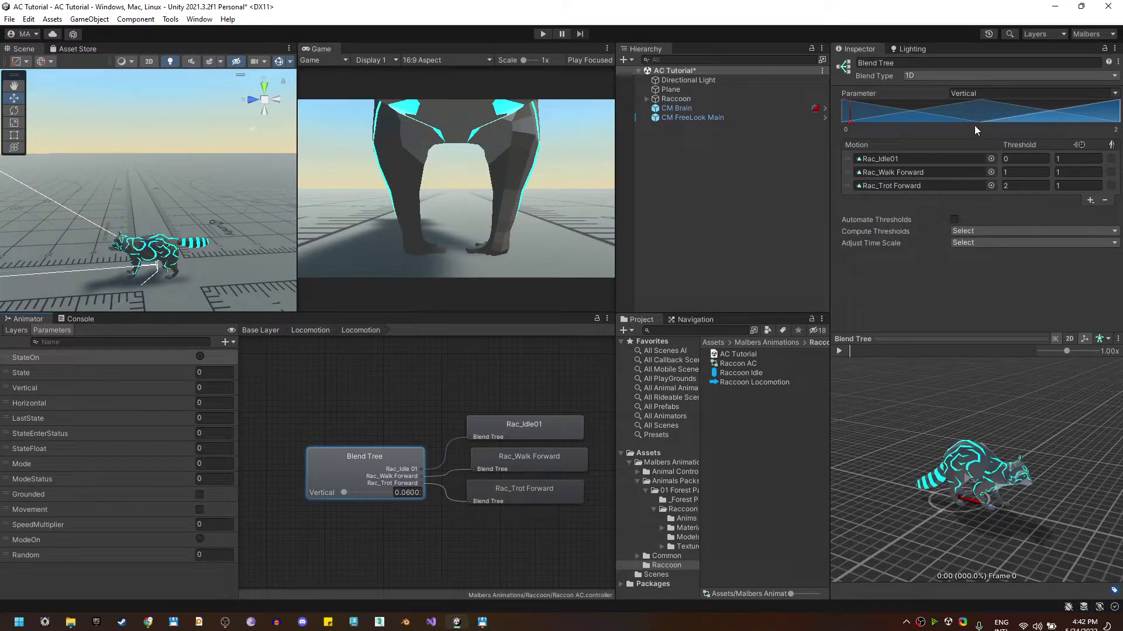
- Make the blend tree 2D Freeform Cartesian and add three empty motion slots
left_click(939, 78)
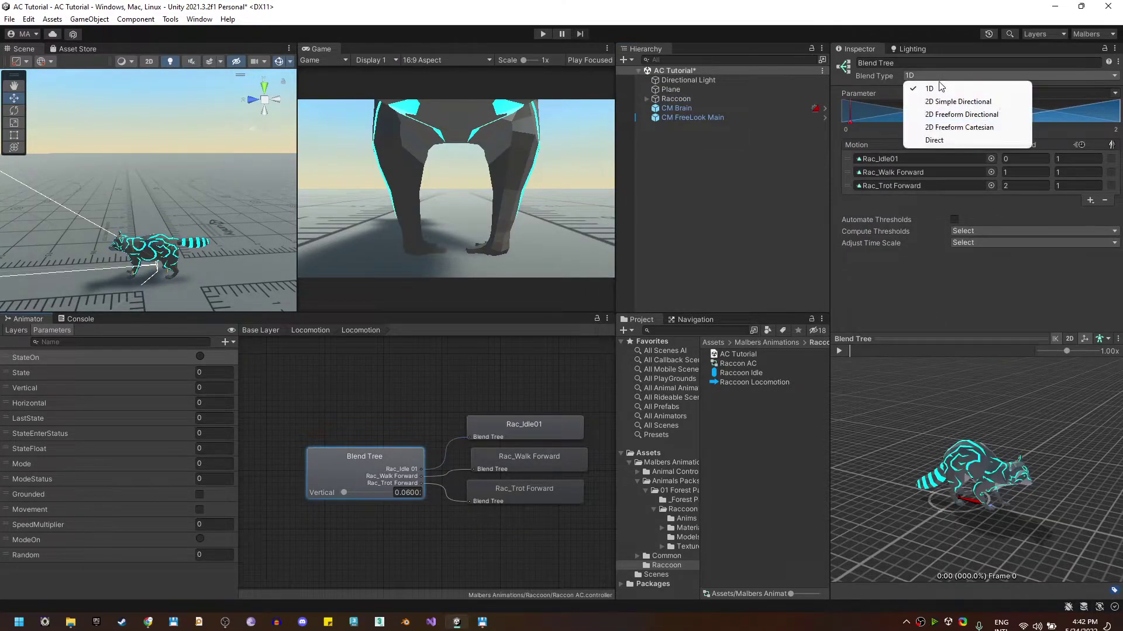
left_click(951, 127)
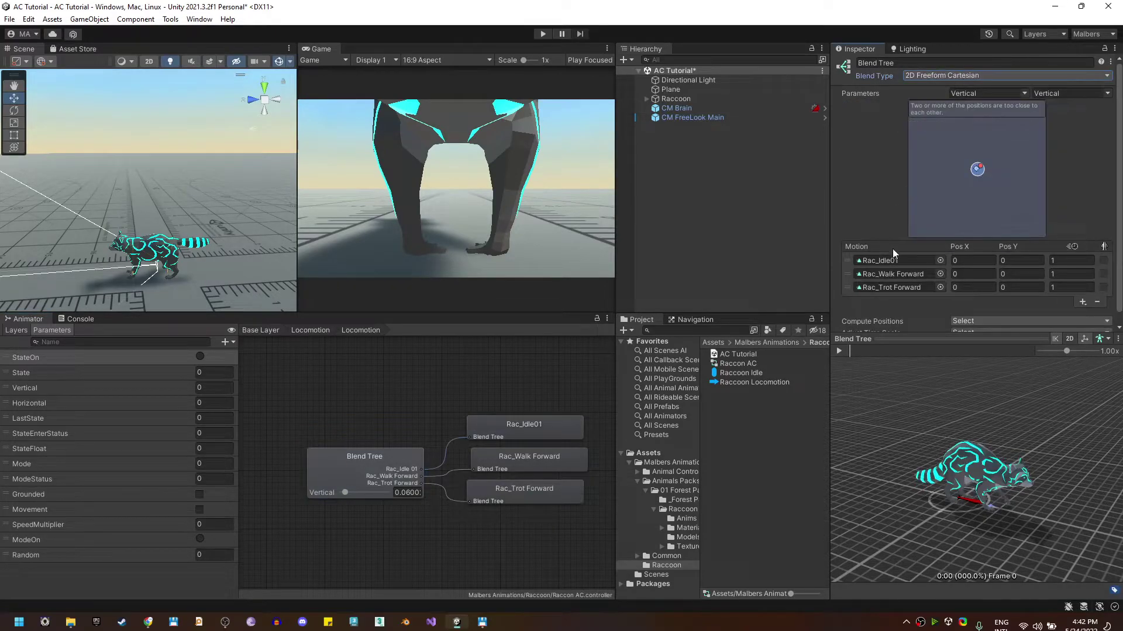
scroll(1082, 299, "down", 1)
left_click(1082, 291)
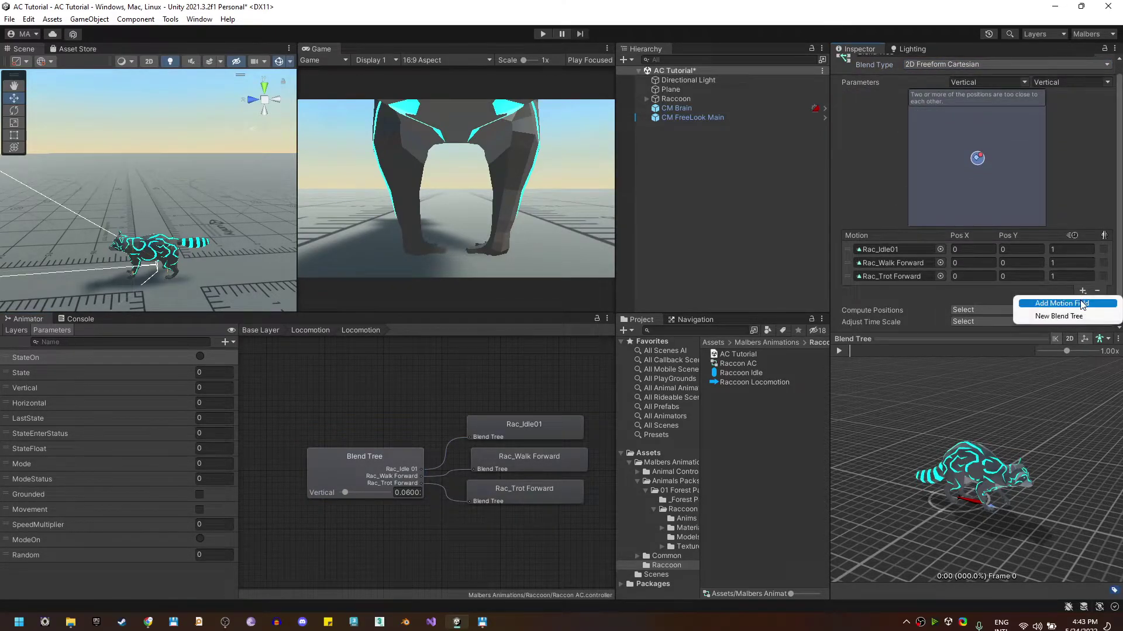
left_click(1079, 301)
left_click(1083, 304)
left_click(1078, 322)
left_click(1082, 317)
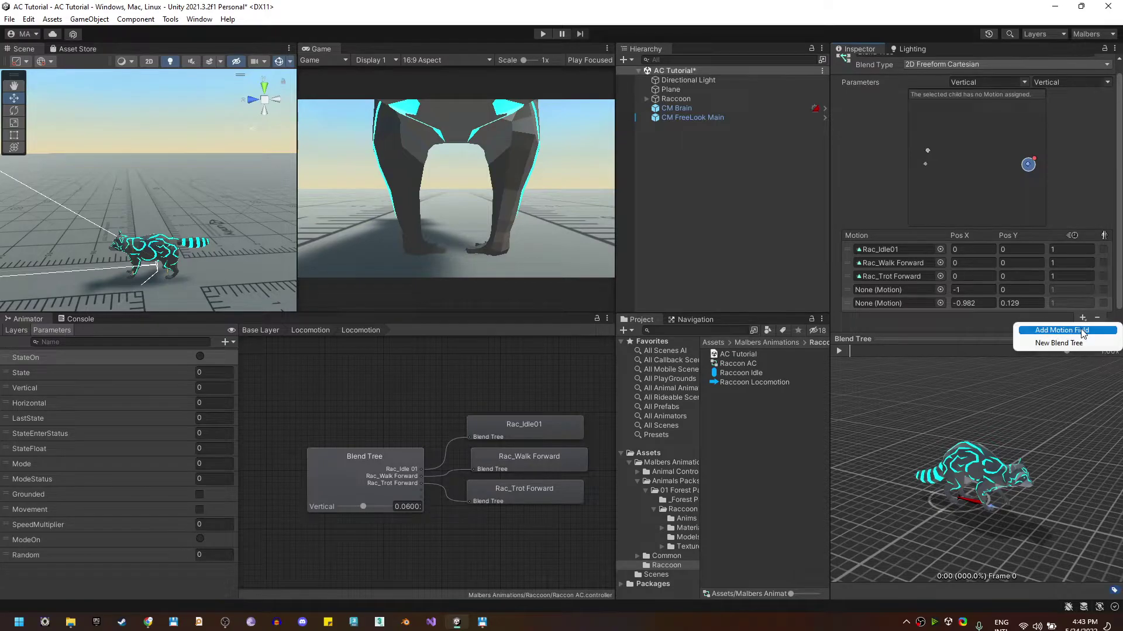
left_click(1078, 331)
- Set the blend tree's X-axis parameter to Horizontal
scroll(1025, 237, "up", 1)
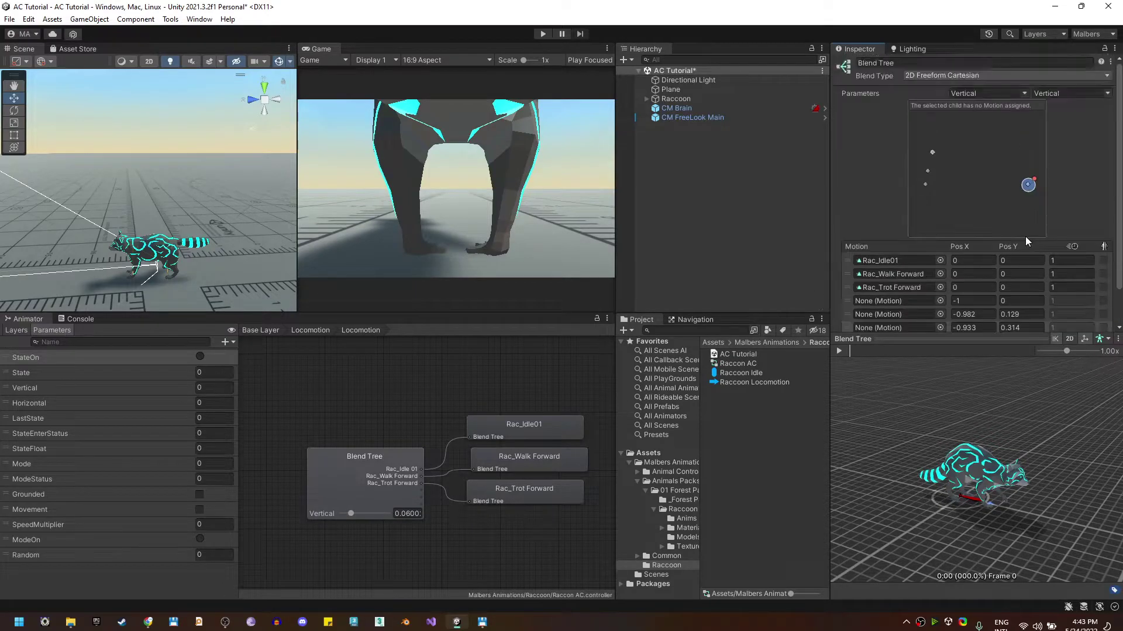
left_click(1024, 92)
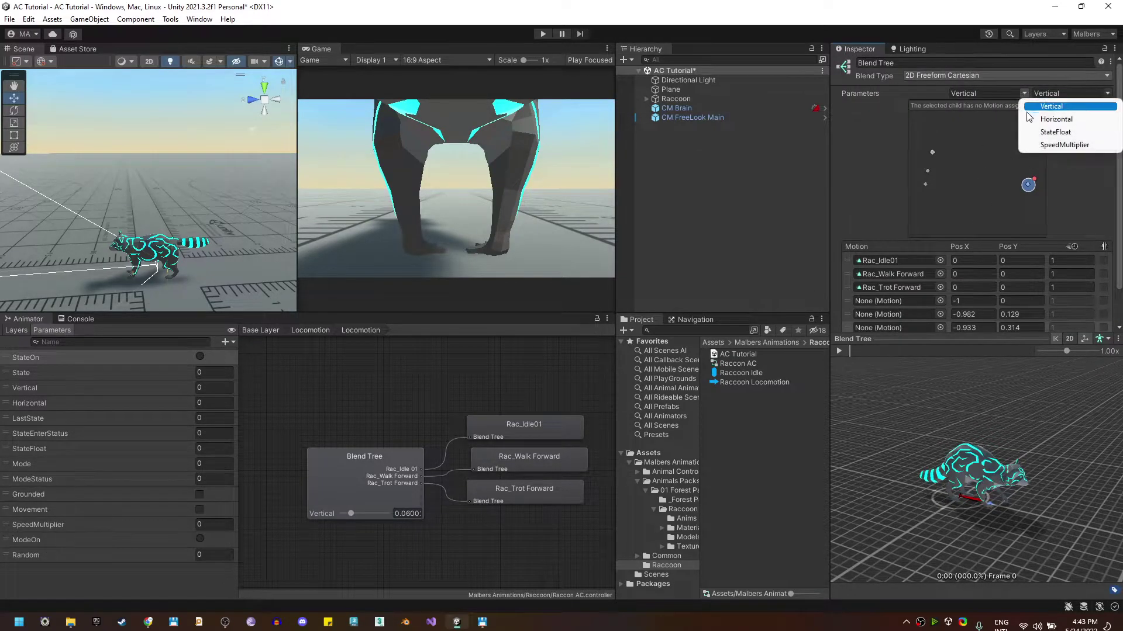
left_click(1038, 118)
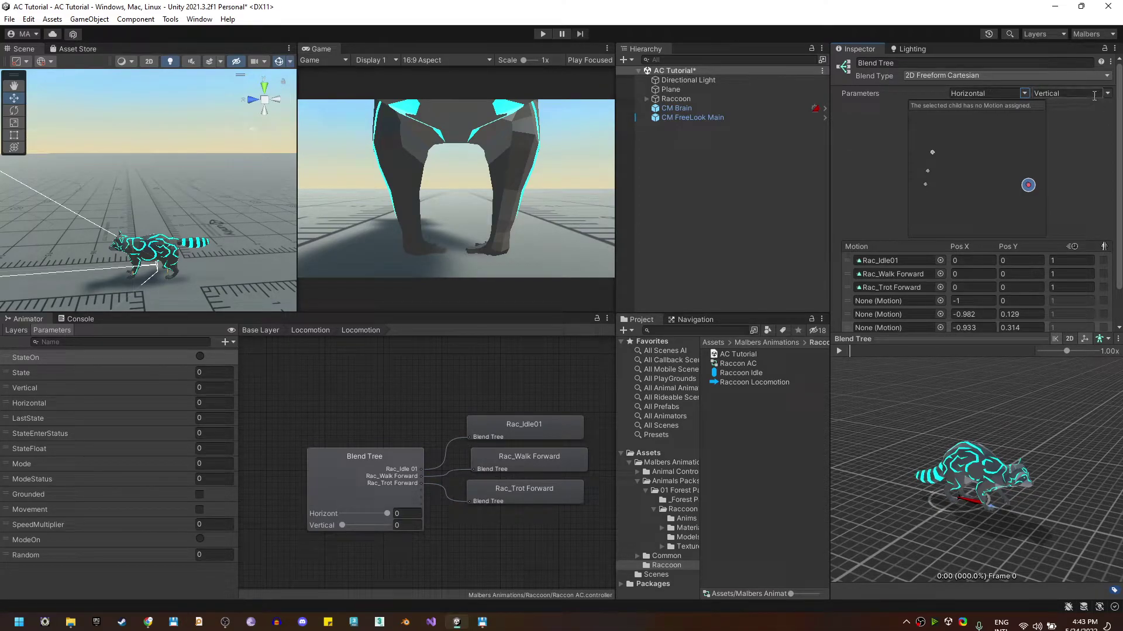
- Set Rac_Idle01's Pos X to -1 and Rac_Trot Forward's Pos X to 1
scroll(983, 225, "down", 1)
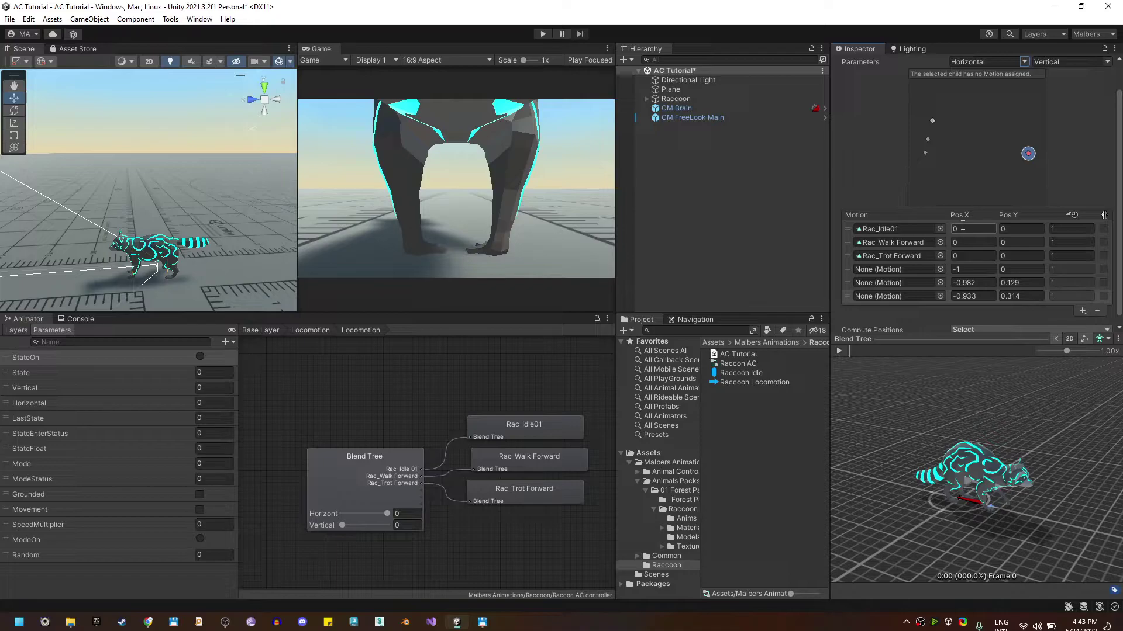
left_click(962, 228)
type("-1")
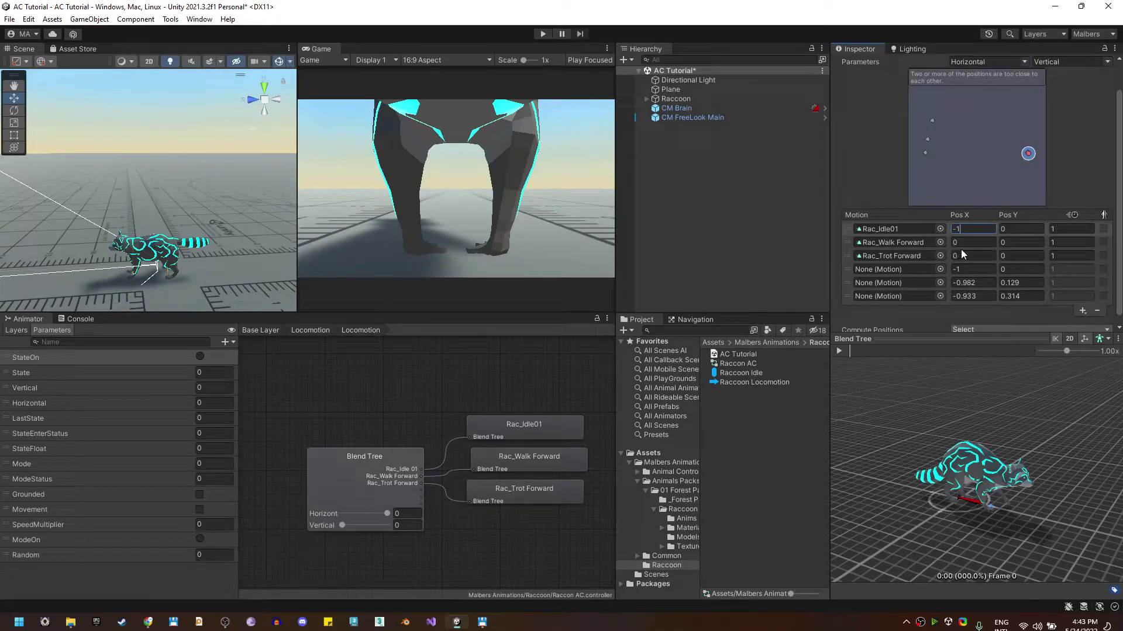
left_click(962, 255)
type("1")
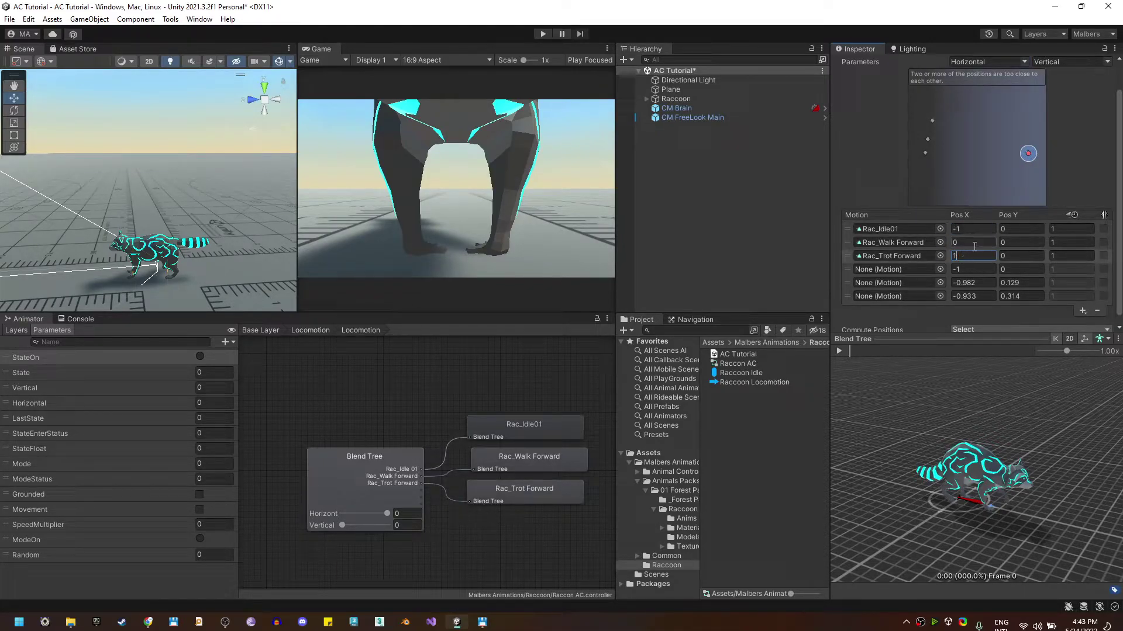
left_click(1019, 242)
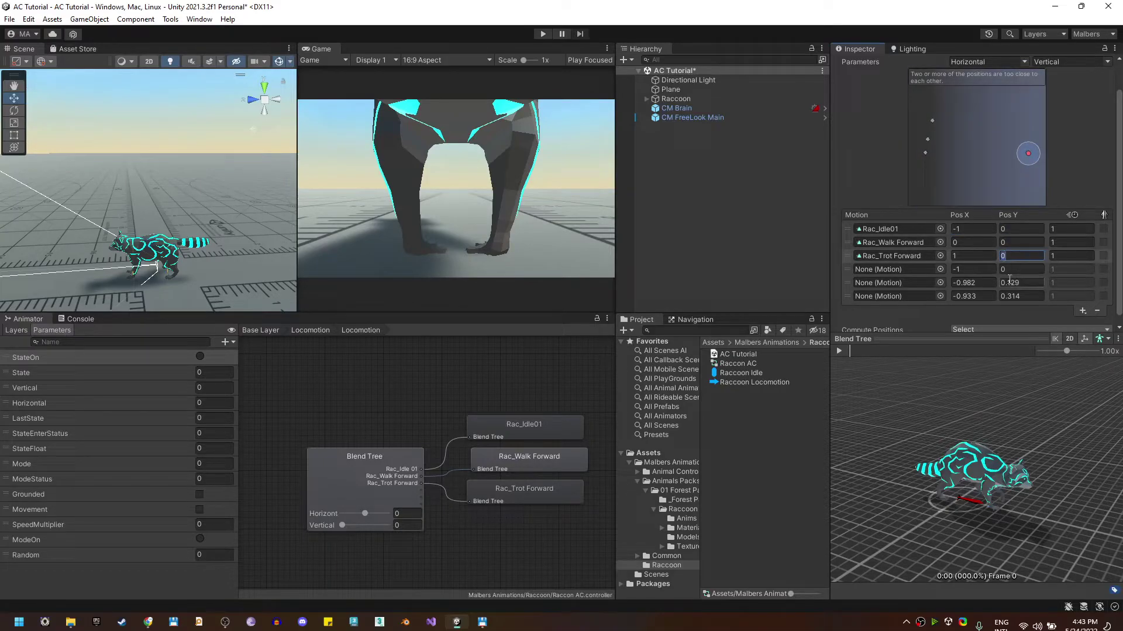
- Put slots four to six at Pos Y 1, with Pos X 0 and 1 for slots five and six
left_click(1015, 269)
type("1")
left_click(1024, 281)
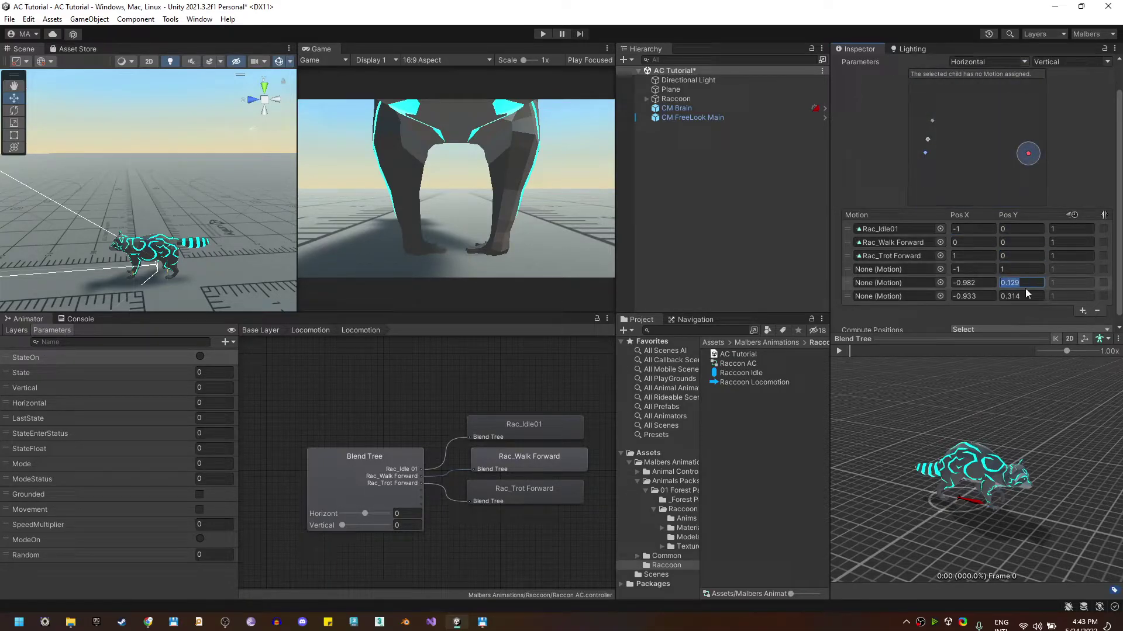
type("1")
left_click(1023, 296)
type("1")
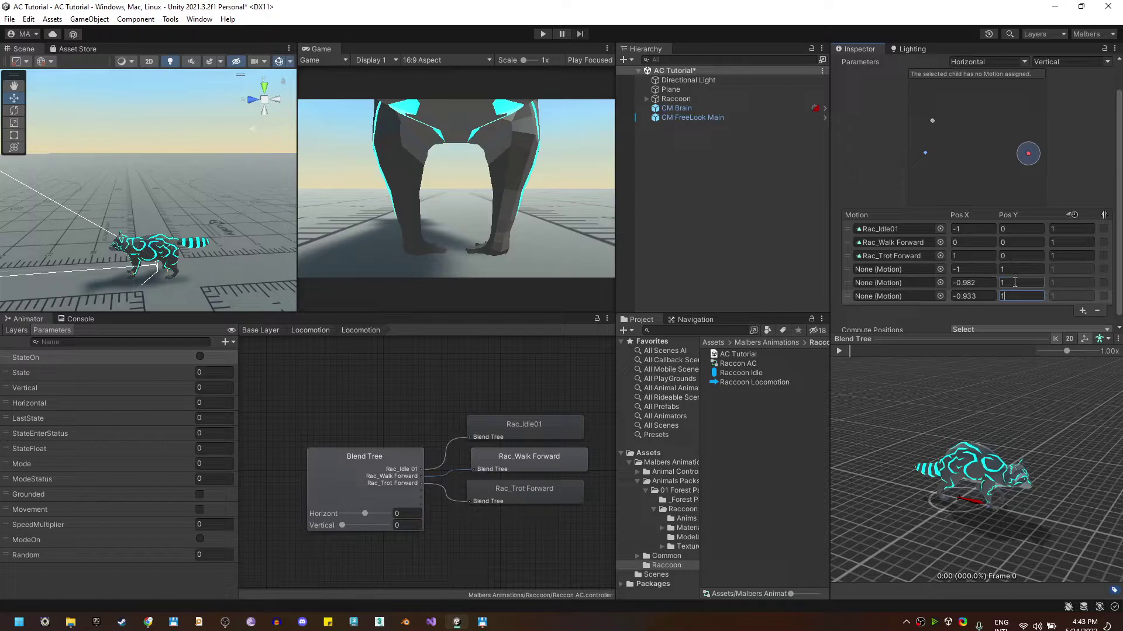
left_click(976, 270)
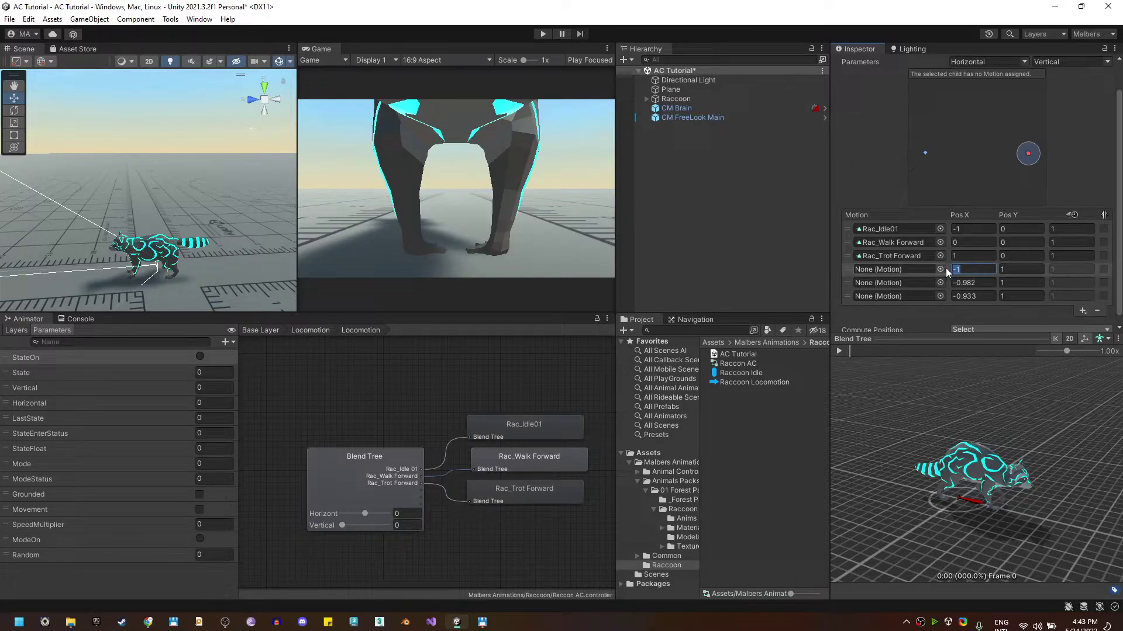
left_click(977, 282)
type("0")
left_click(983, 295)
type("1")
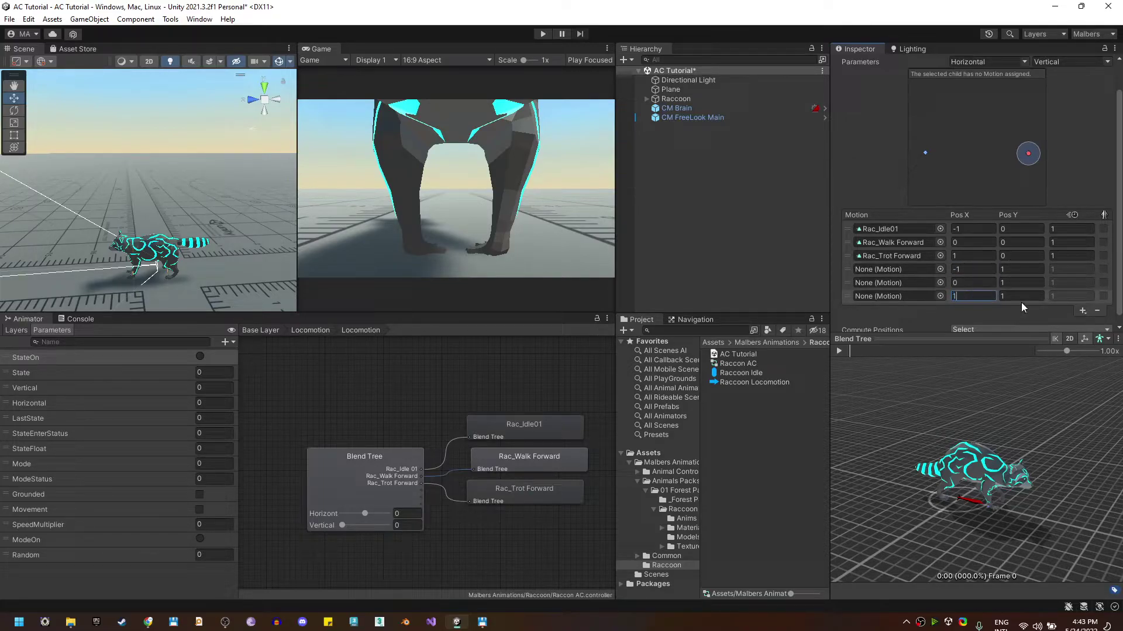
- Add motion slots up to twelve and start placing the next row at Pos Y 2
left_click(1083, 311)
left_click(1082, 321)
left_click(1083, 304)
left_click(1083, 320)
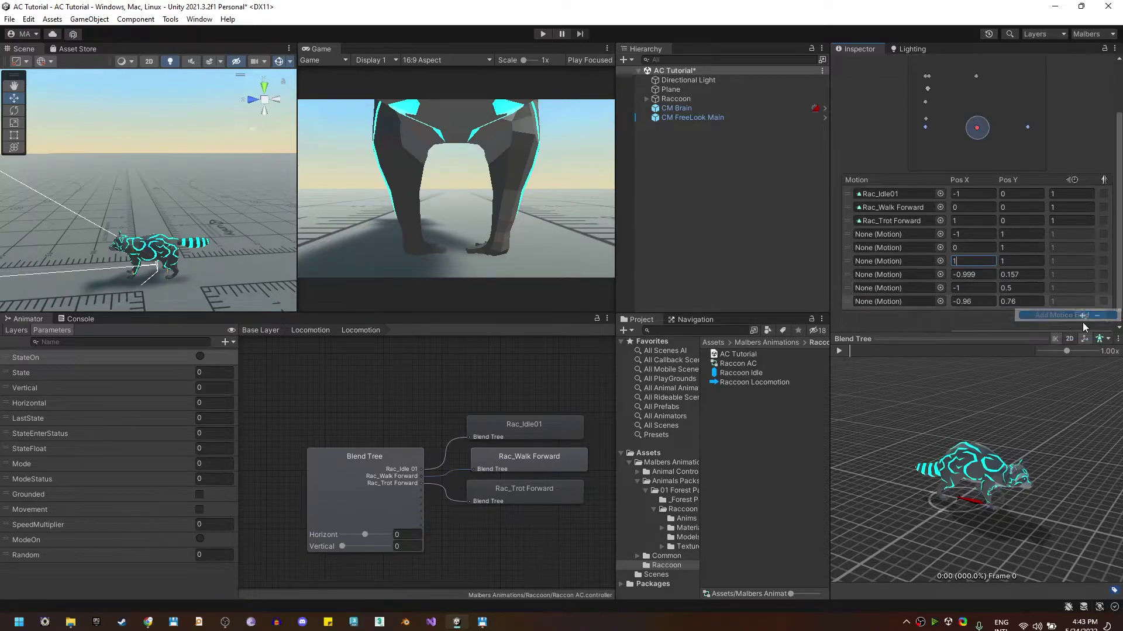
left_click(1083, 329)
left_click(1083, 338)
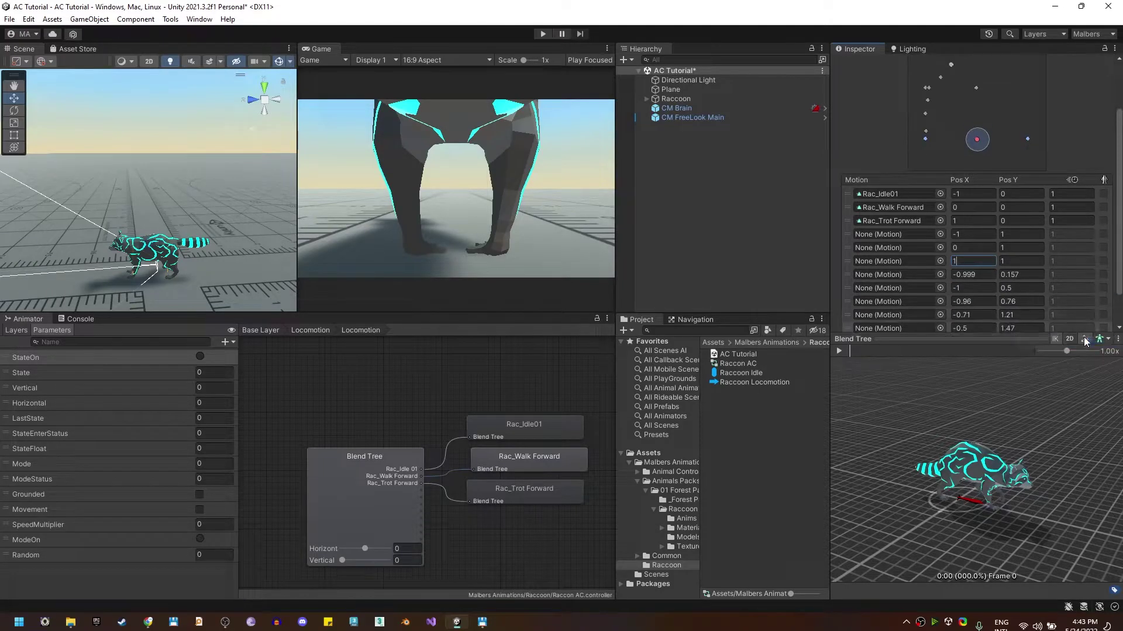
scroll(1083, 316, "down", 2)
left_click(1082, 303)
left_click(1085, 315)
left_click(1021, 234)
type("2")
left_click(1021, 248)
type("2")
left_click(1017, 261)
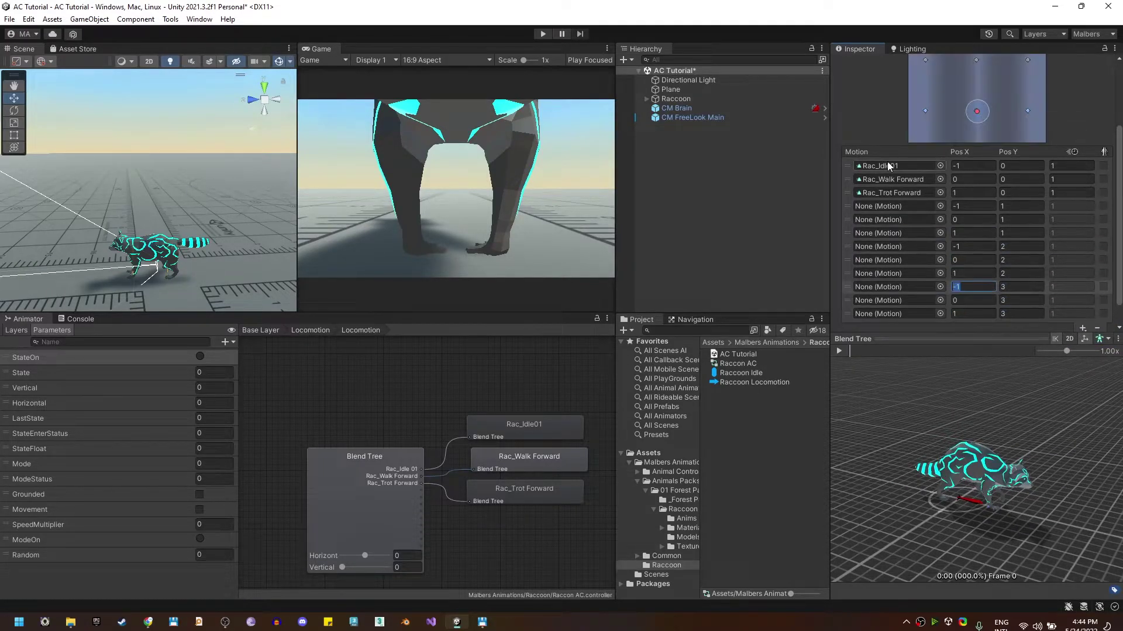
- Find the Raccoon Turn clips and put Rac_Turn Left in the first motion slot
left_click(885, 165)
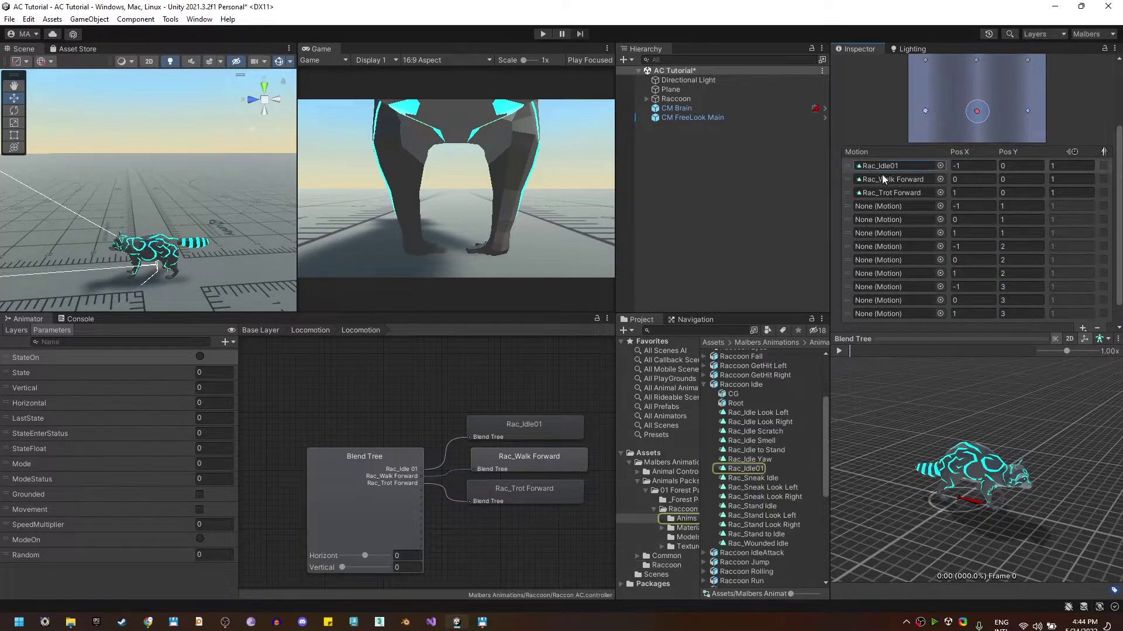
scroll(913, 211, "up", 3)
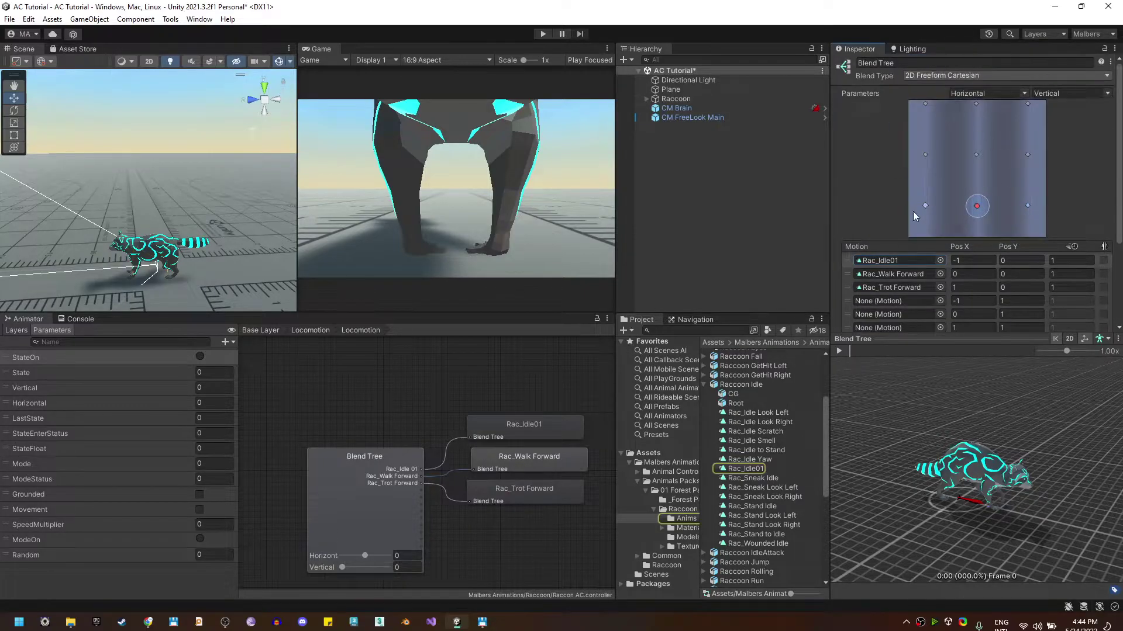
scroll(985, 267, "down", 3)
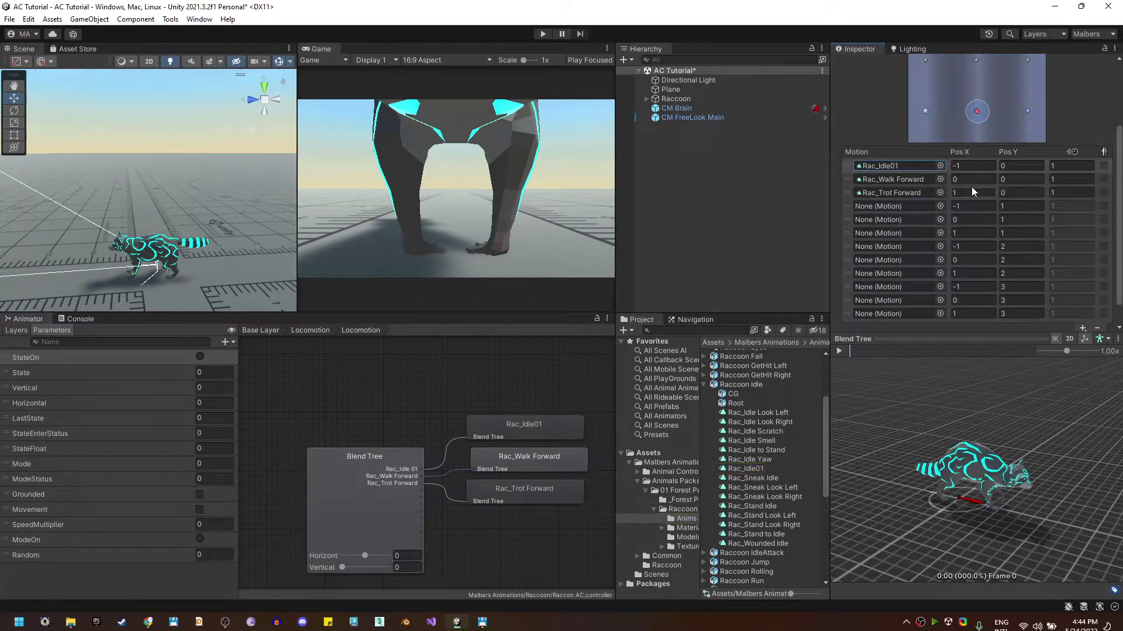
scroll(760, 497, "down", 6)
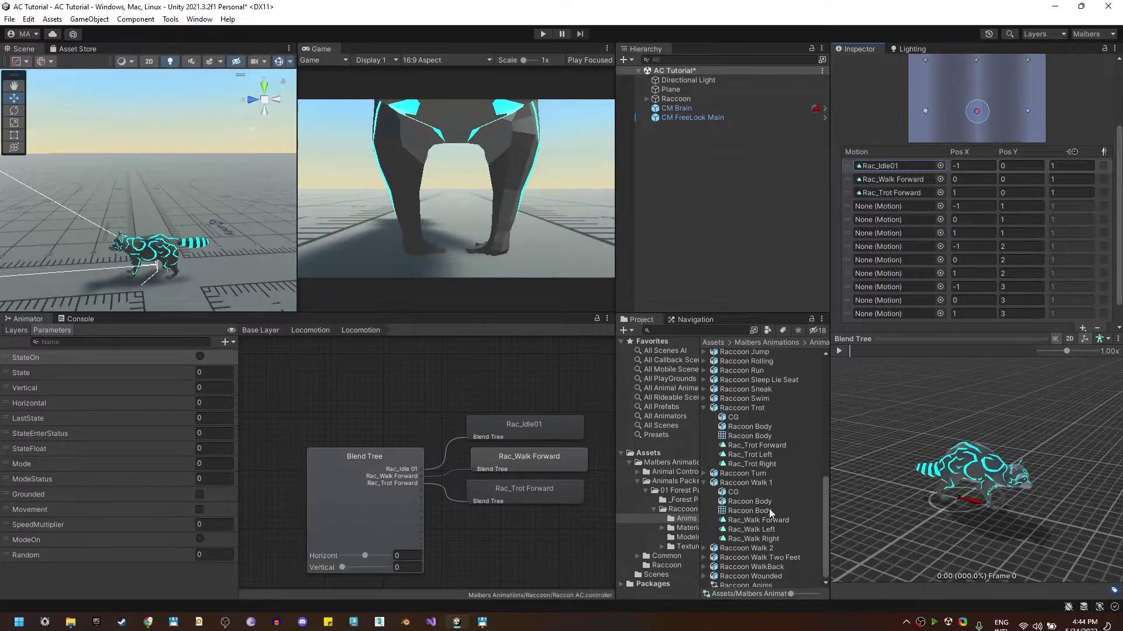
scroll(725, 552, "down", 1)
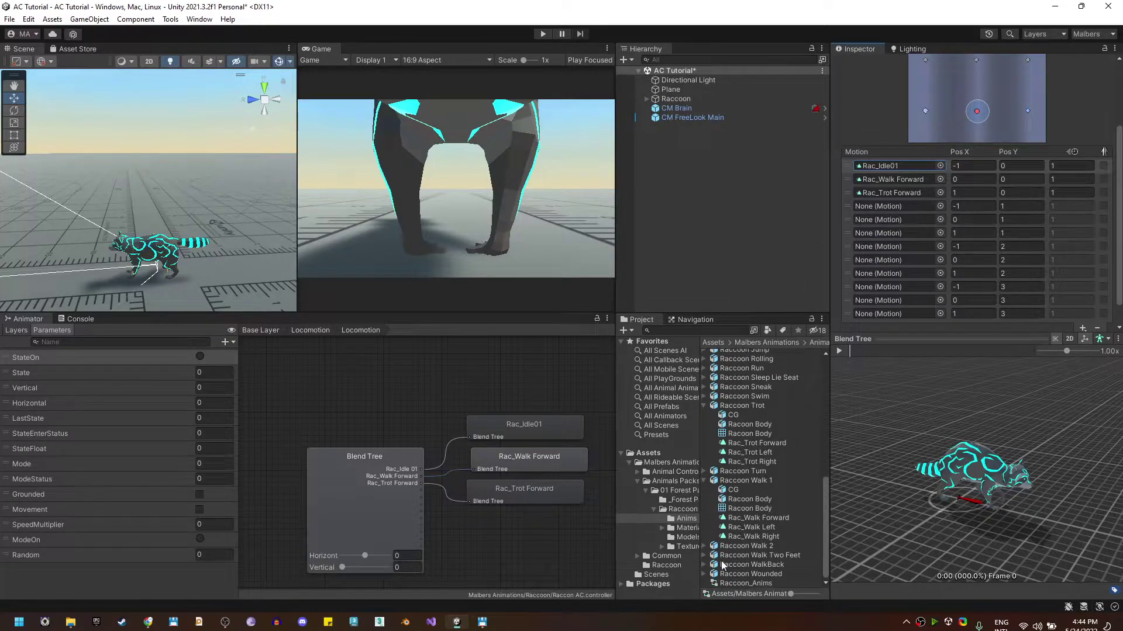
left_click(704, 473)
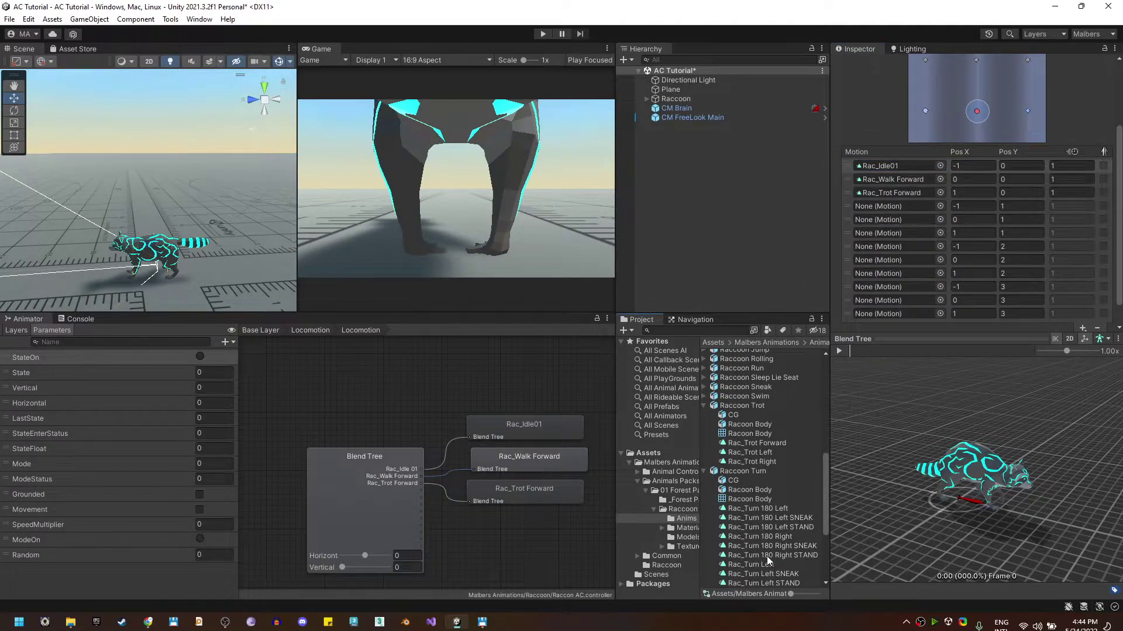
scroll(768, 560, "down", 3)
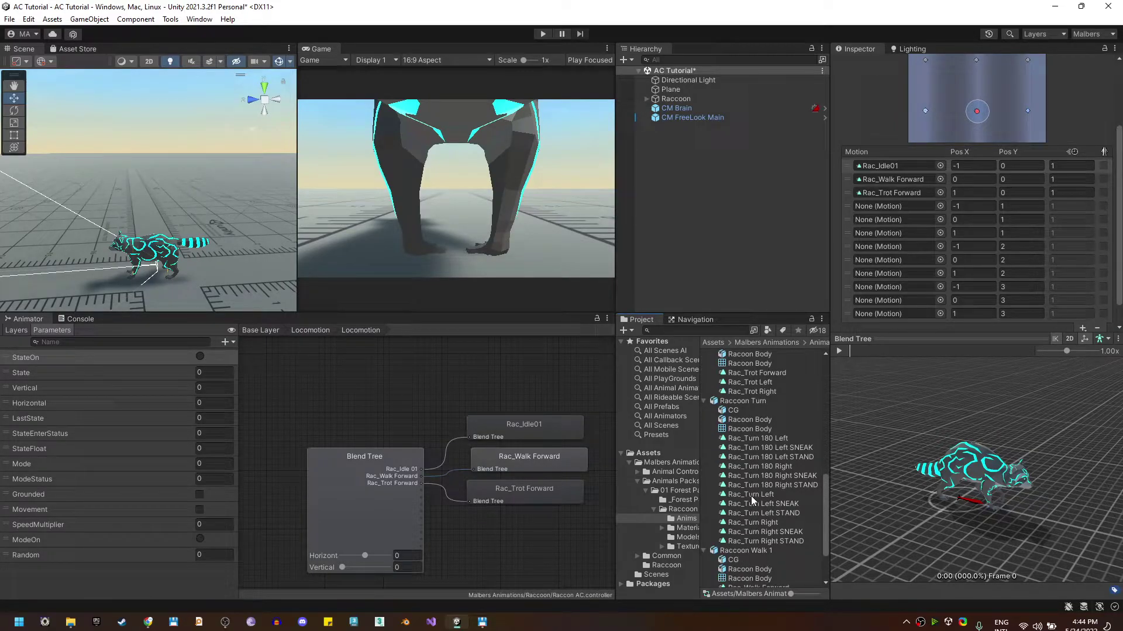
left_click_drag(751, 494, 921, 168)
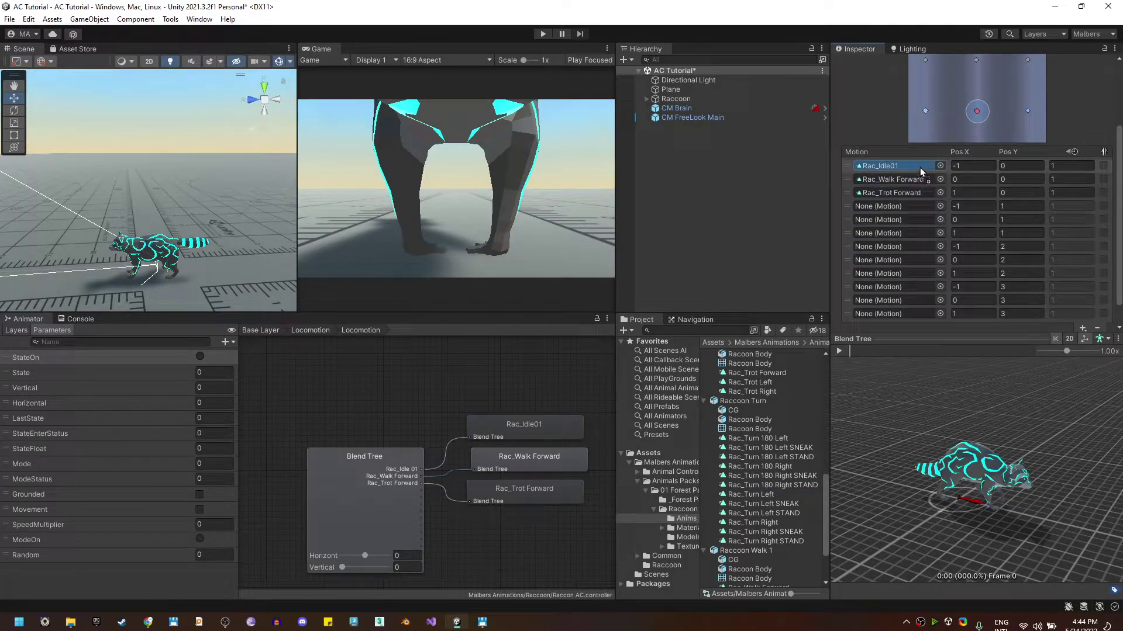
- Preview the Rac_Turn Left and Rac_Turn Right clips
left_click(769, 496)
left_click(840, 351)
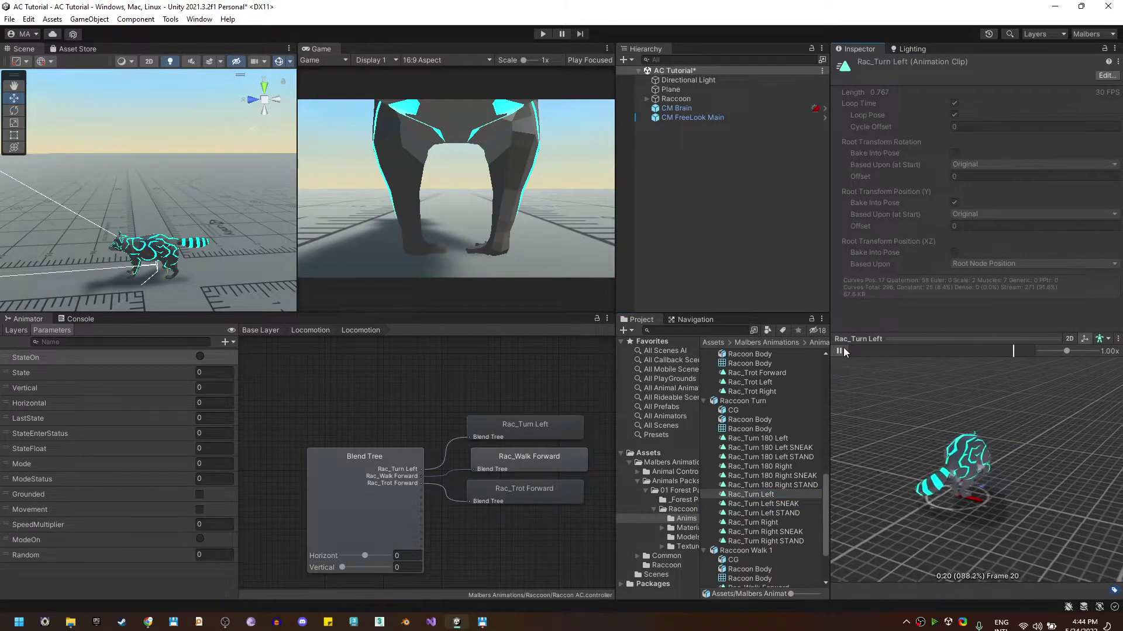
left_click(763, 522)
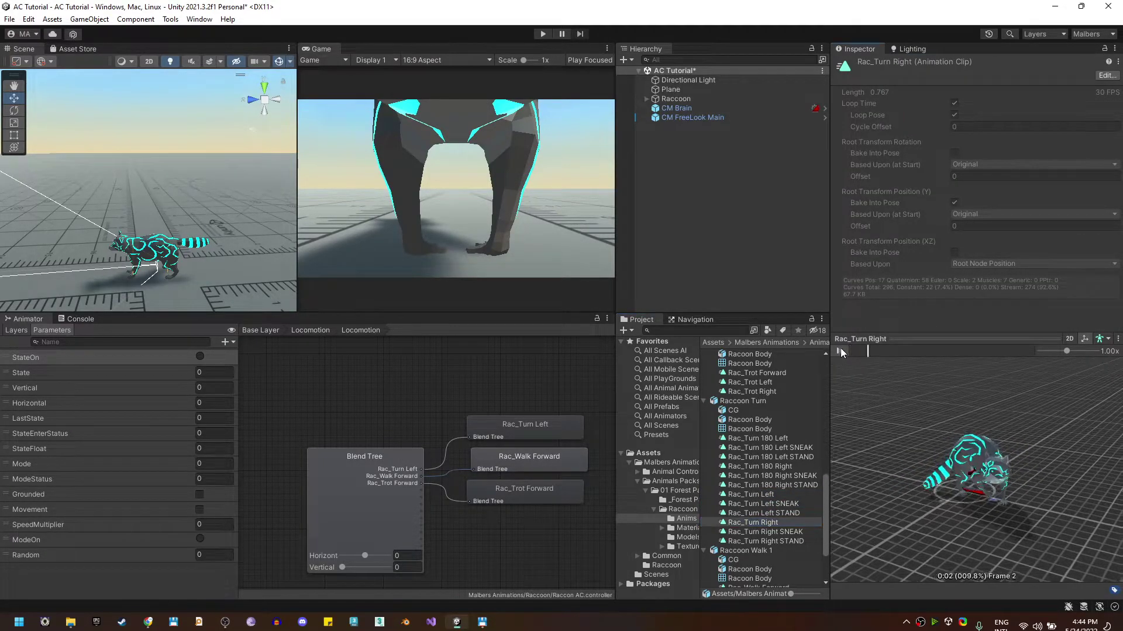
- Drag Rac_Turn Right, idle, walk and trot clips into the remaining motion slots
left_click(377, 543)
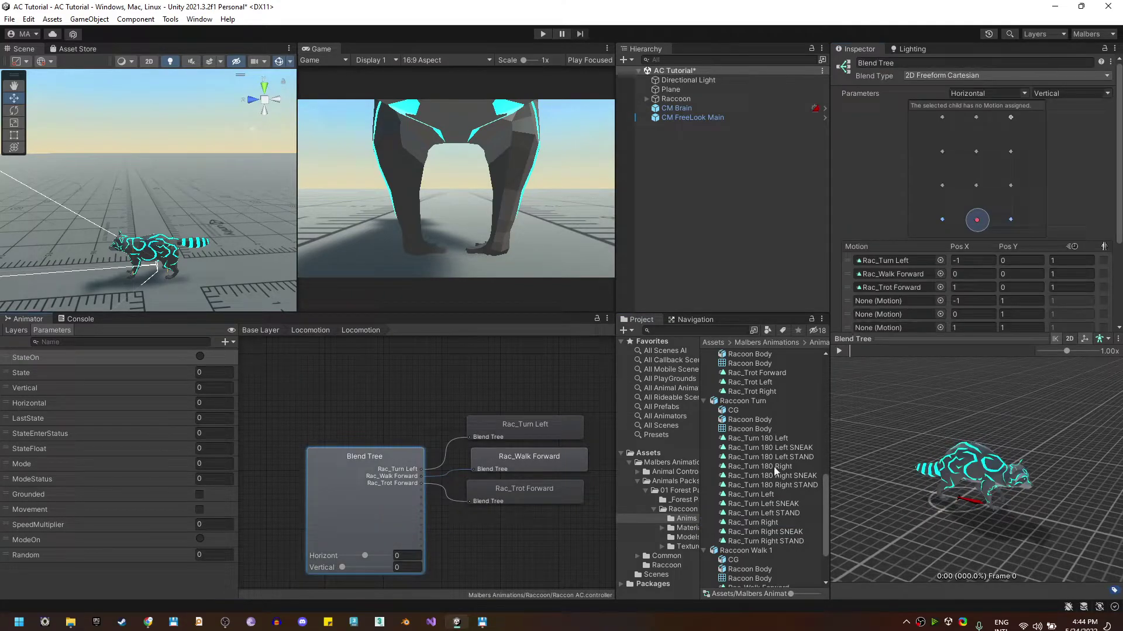
left_click_drag(767, 522, 925, 254)
scroll(743, 434, "up", 6)
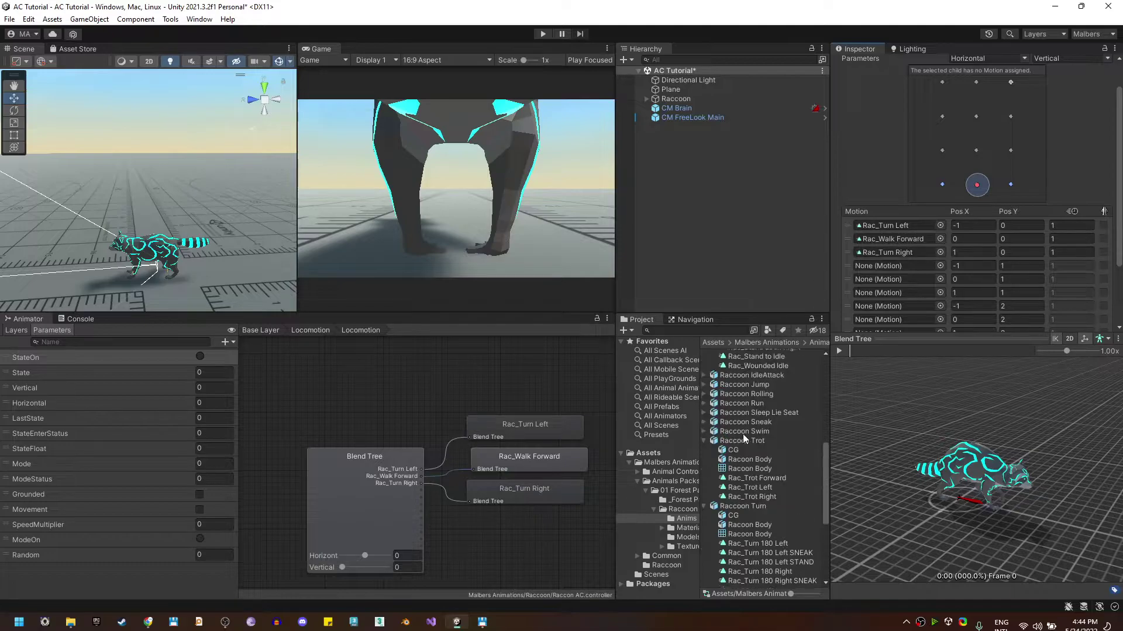
scroll(756, 418, "up", 3)
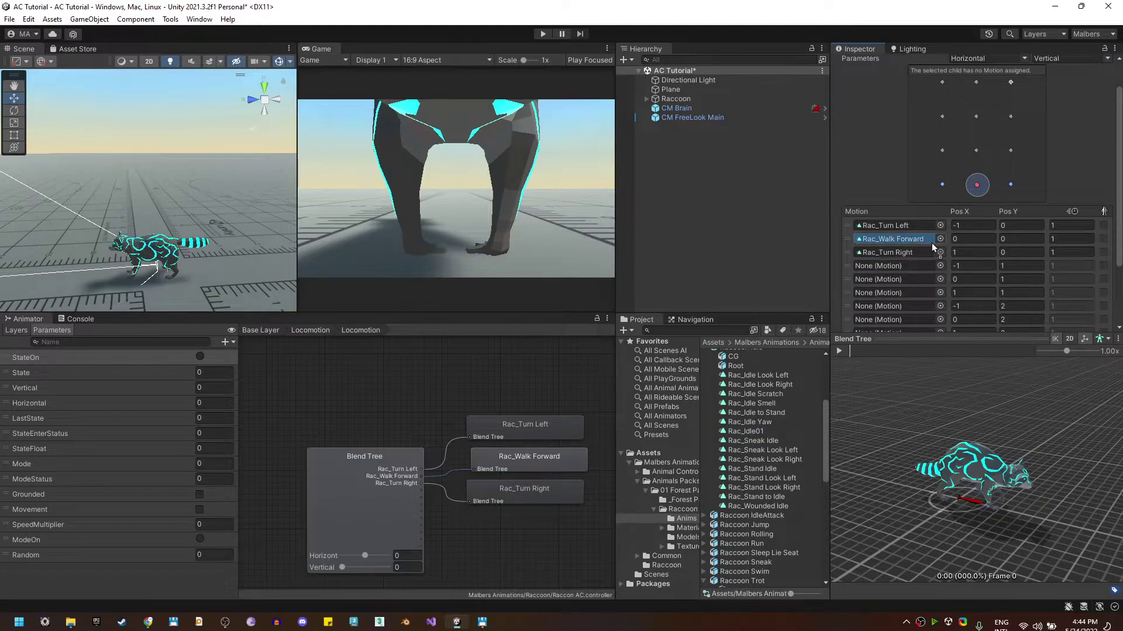
left_click_drag(931, 247, 929, 245)
scroll(884, 214, "down", 3)
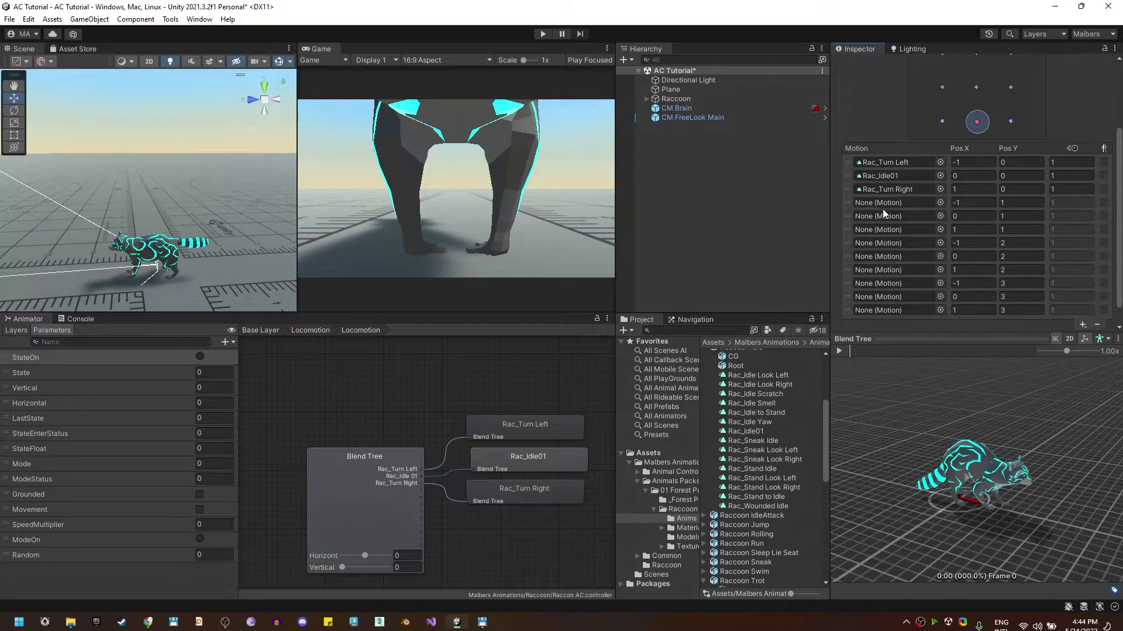
scroll(760, 468, "down", 10)
left_click_drag(758, 519, 889, 213)
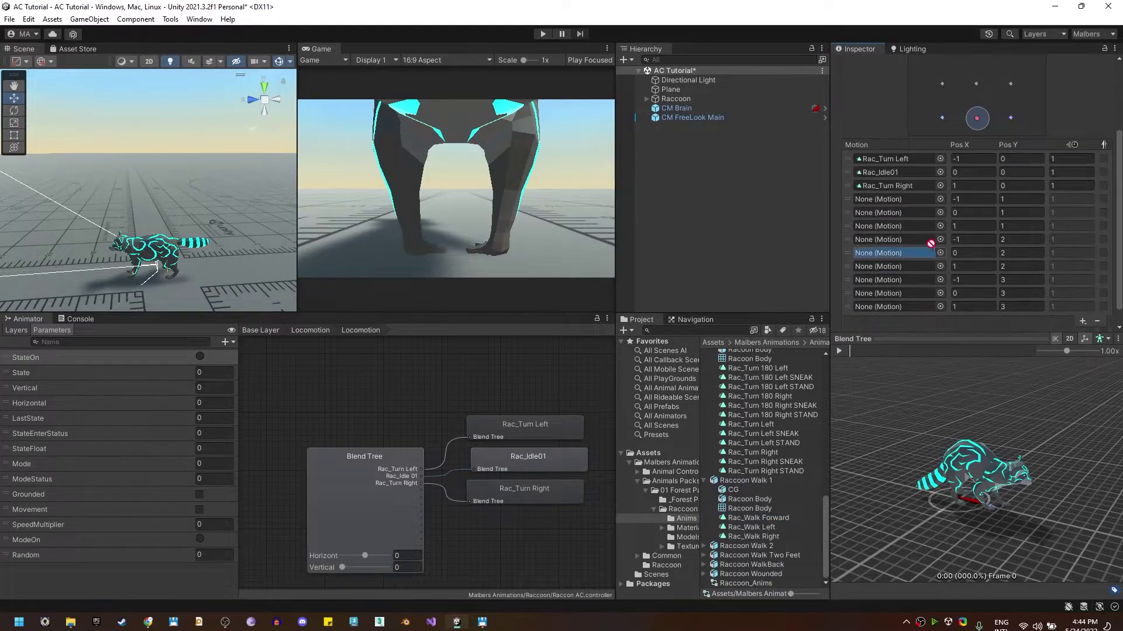
left_click_drag(772, 529, 888, 207)
scroll(760, 468, "up", 9)
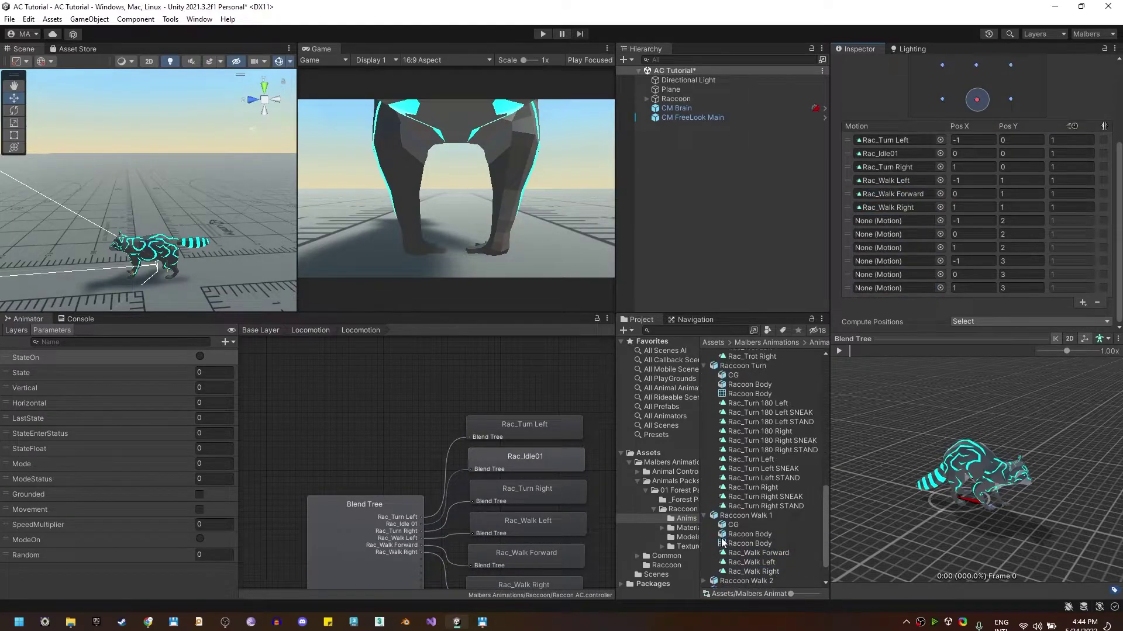
left_click_drag(757, 407, 913, 247)
- Preview the blend tree, then return to the Locomotion graph and reselect the Raccoon
scroll(743, 474, "up", 3)
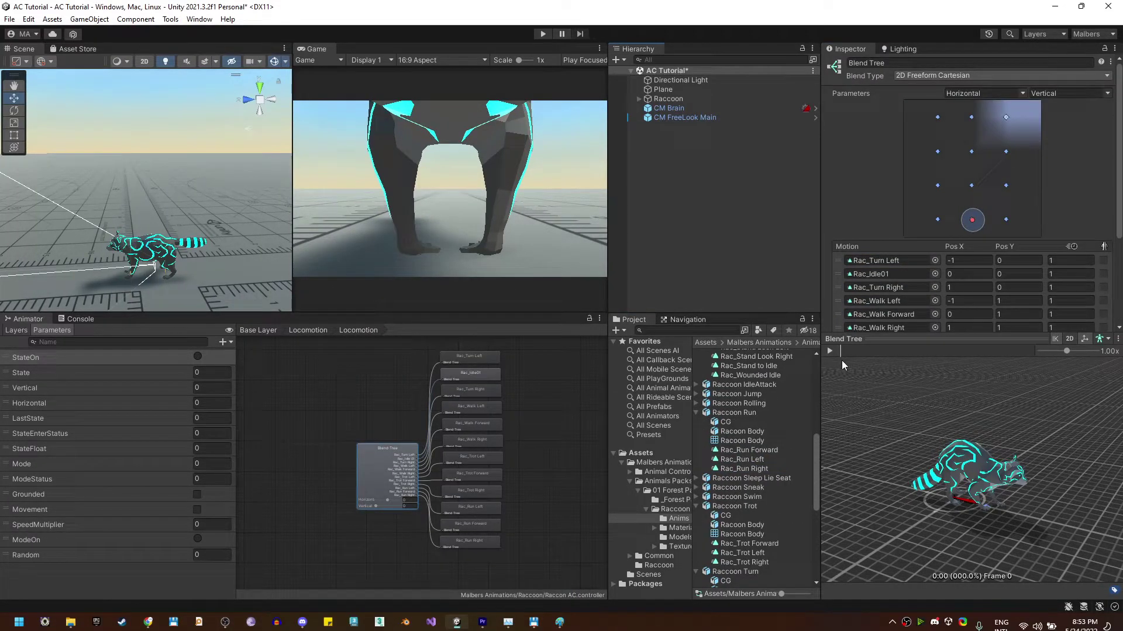
left_click(829, 351)
left_click_drag(972, 220, 1009, 224)
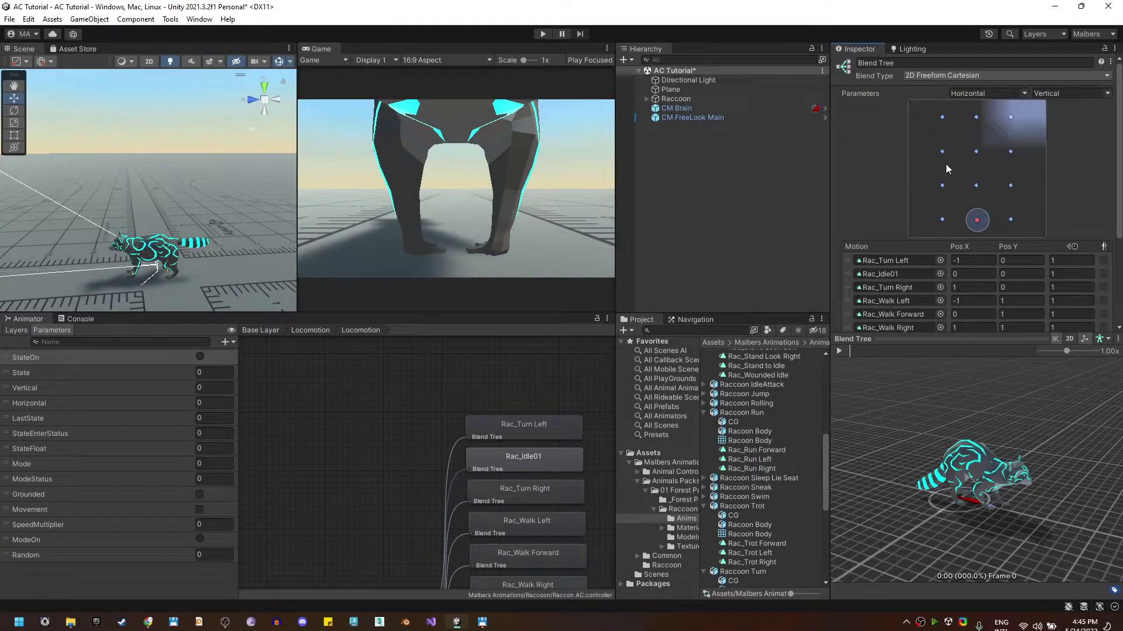
left_click(313, 331)
left_click(675, 99)
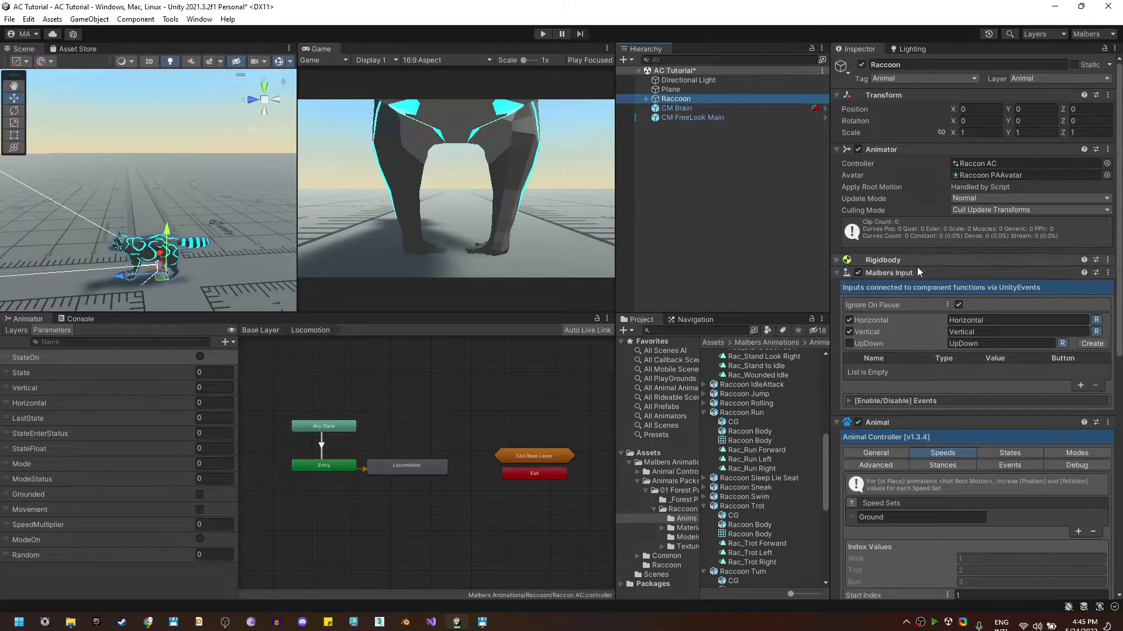
- Add Speed Up (Alpha 2) and Speed Down (Alpha 1) inputs to Malbers Input
left_click(1107, 274)
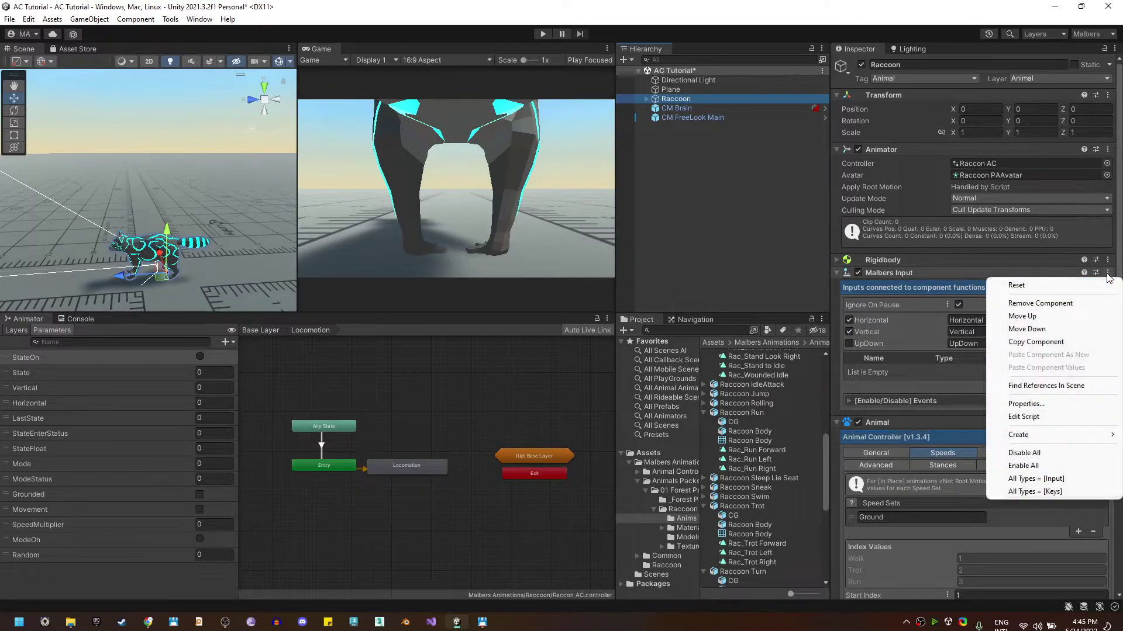
mouse_move(1023, 436)
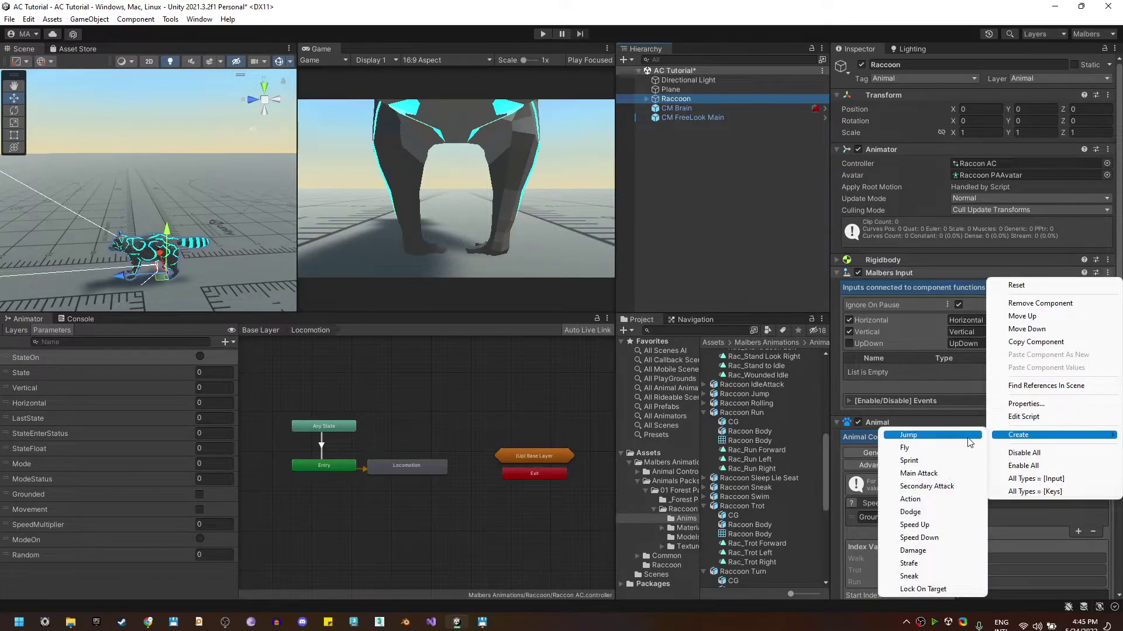
left_click(932, 528)
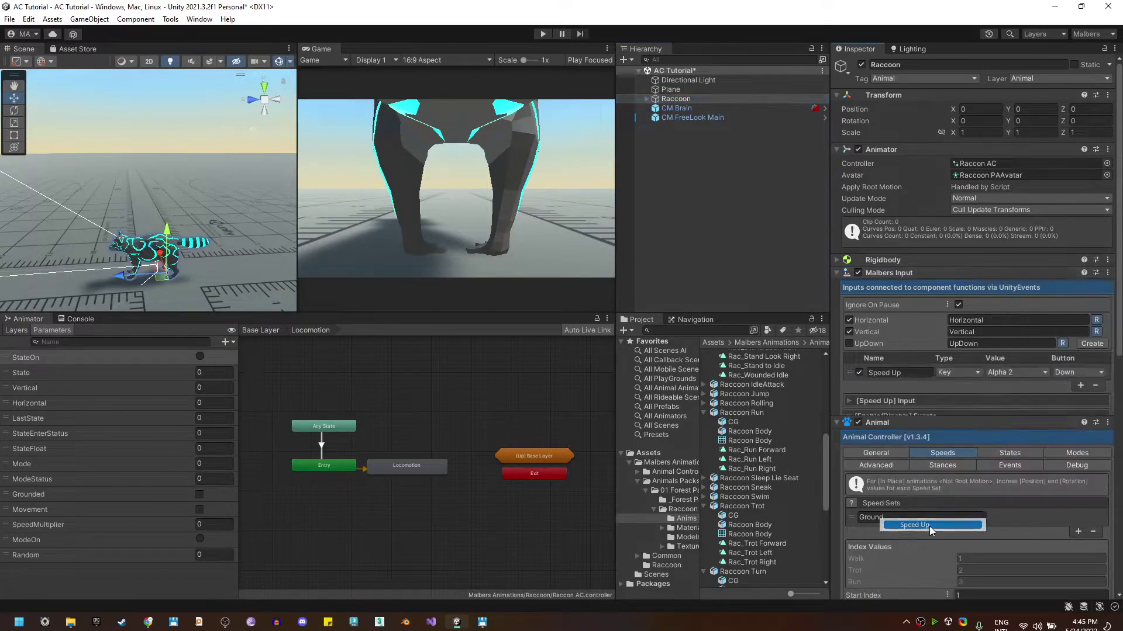
left_click(1109, 273)
mouse_move(1060, 440)
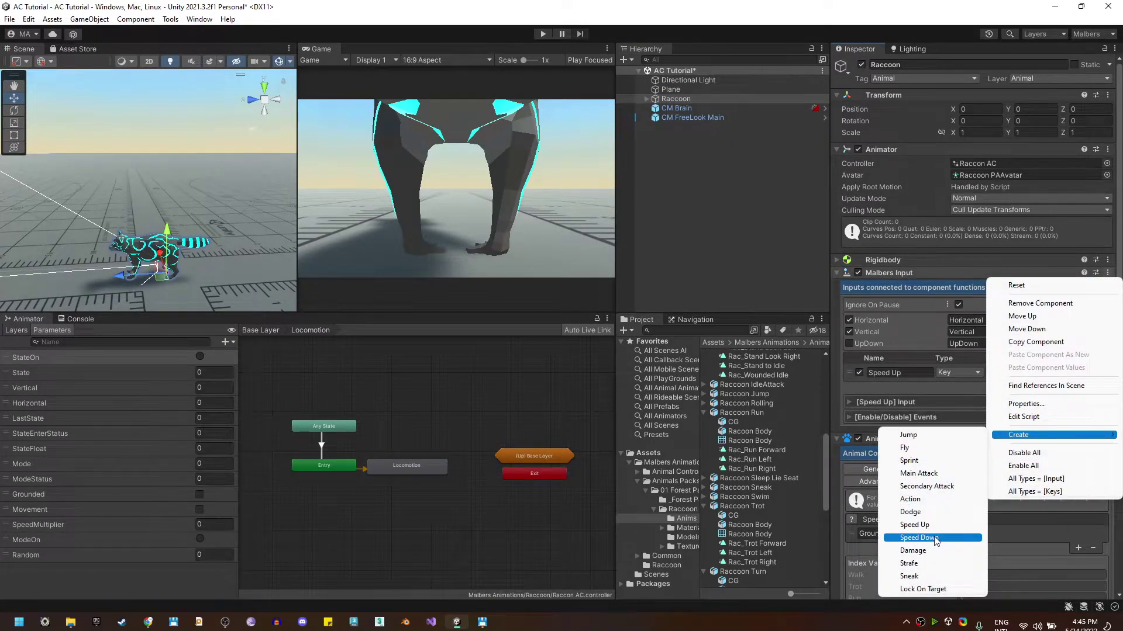
left_click(935, 540)
- Review the Speed Down and Speed Up event settings, then deselect the Raccoon
scroll(848, 328, "down", 2)
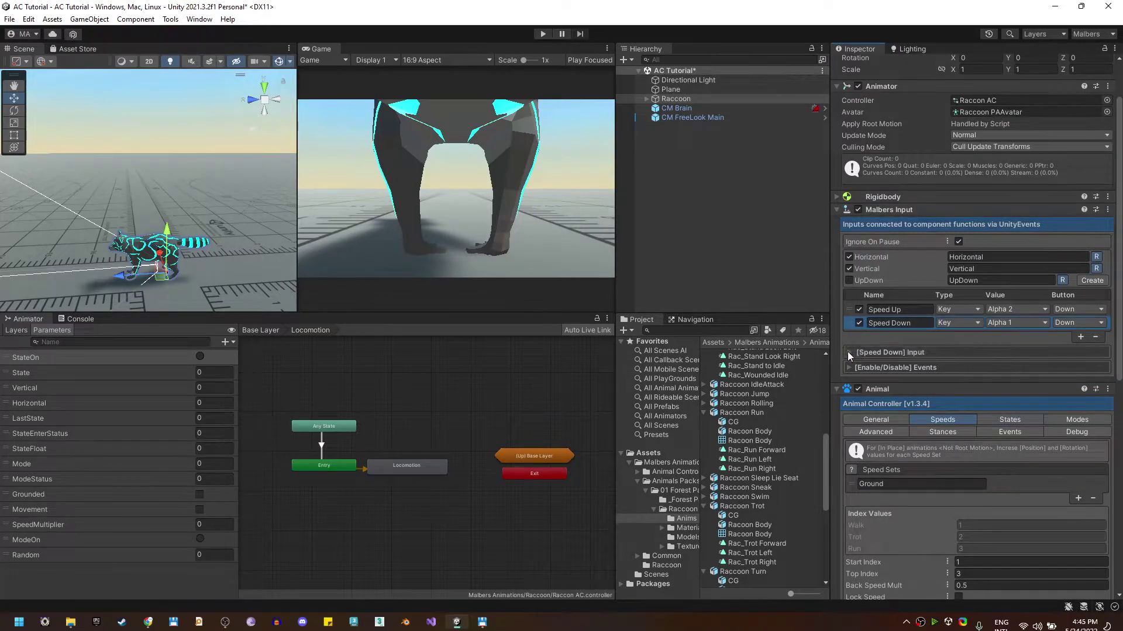
left_click(848, 352)
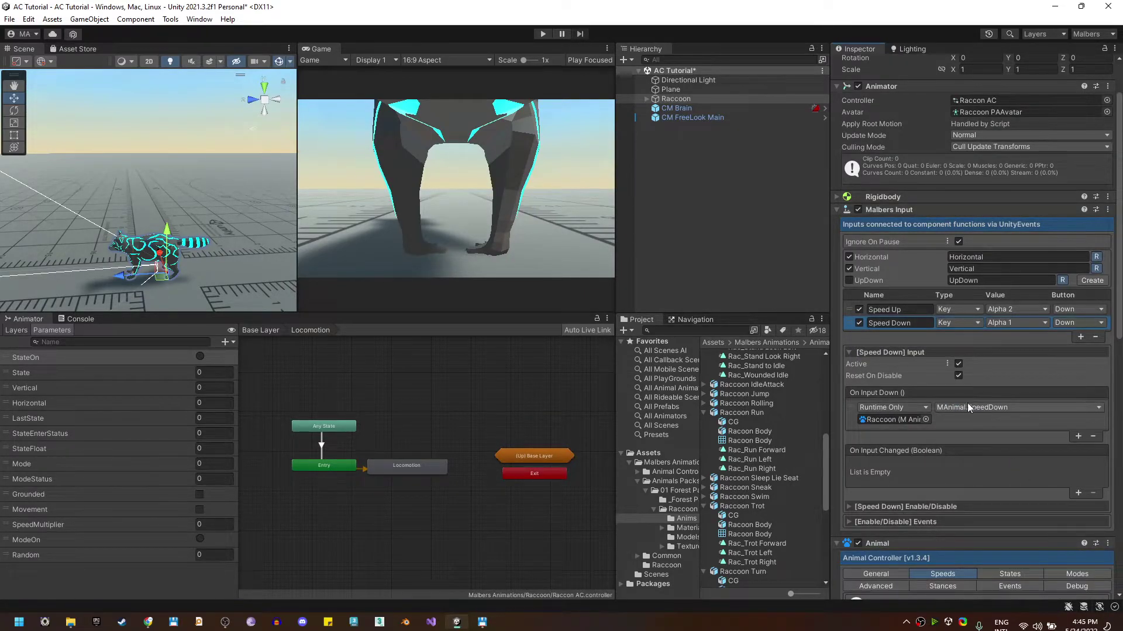
left_click(850, 310)
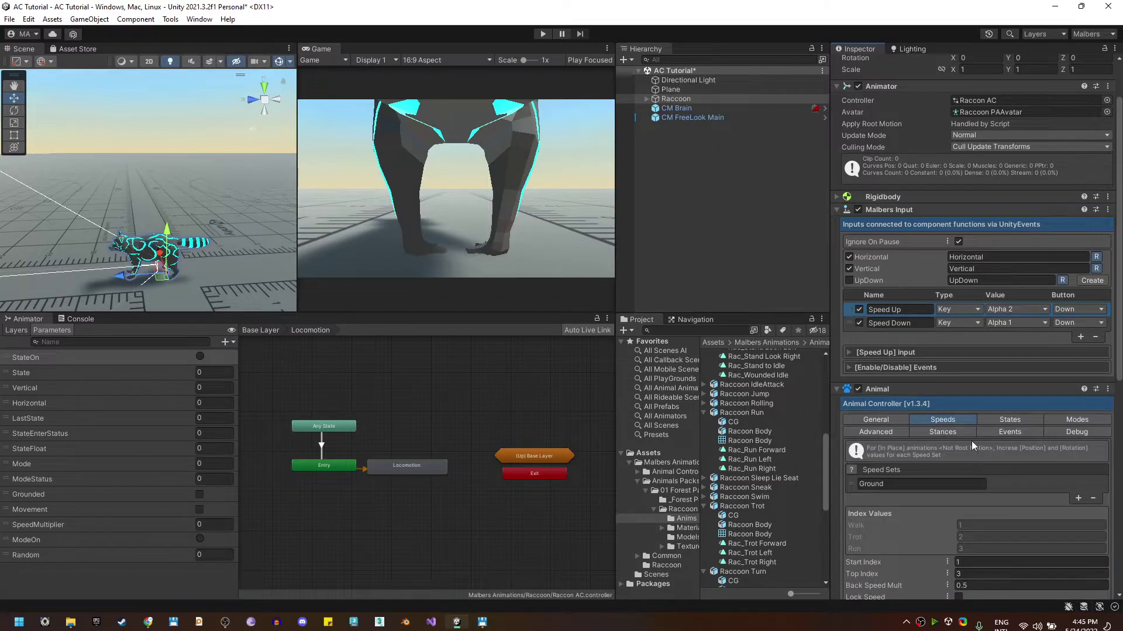
left_click(906, 354)
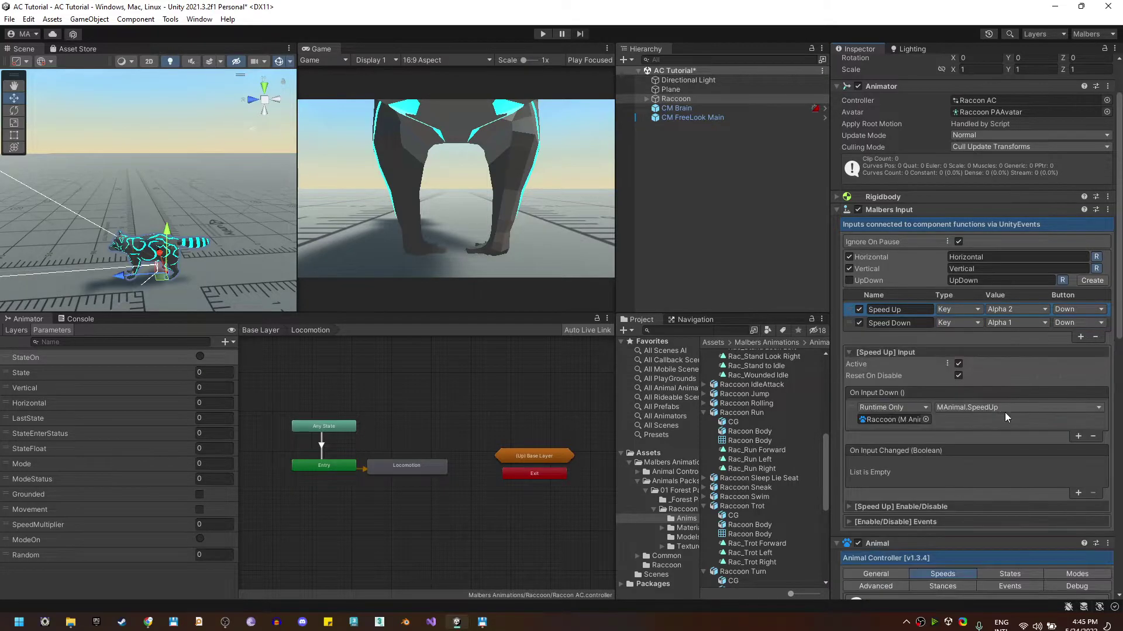
left_click(675, 182)
- Enter Play mode and steer the raccoon left and right at walking pace
left_click(543, 34)
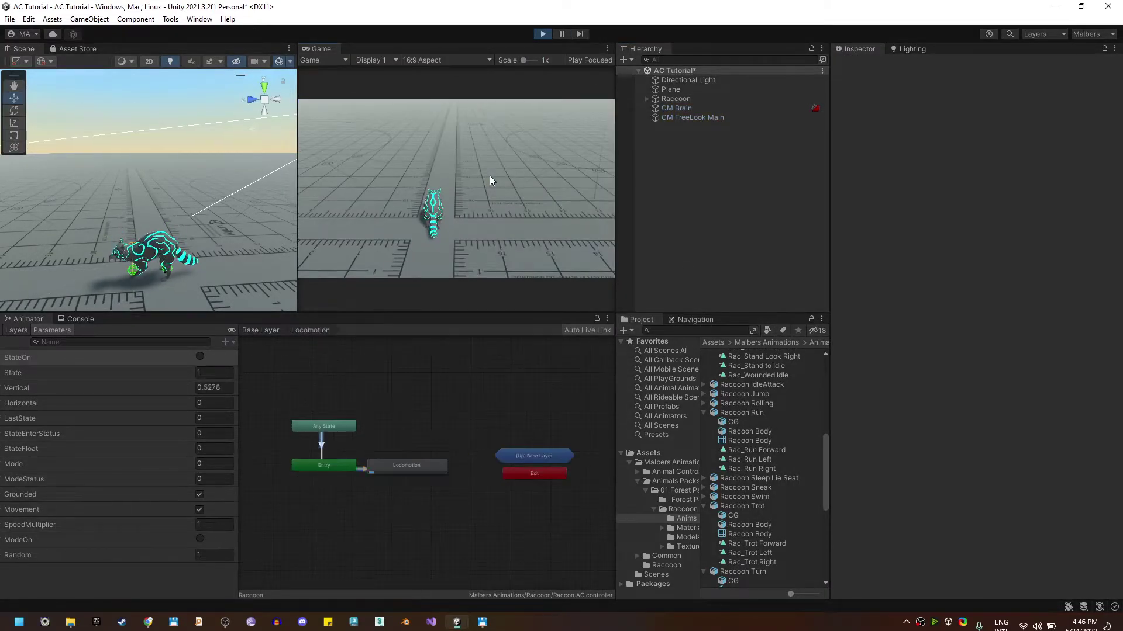
key("a")
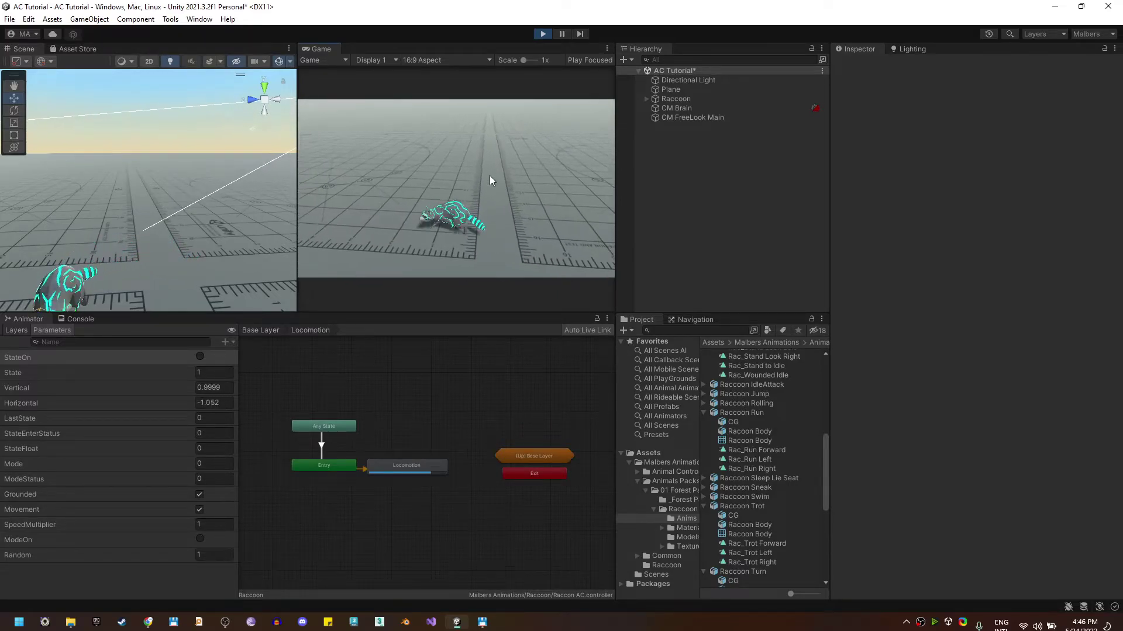
key("s")
key("d")
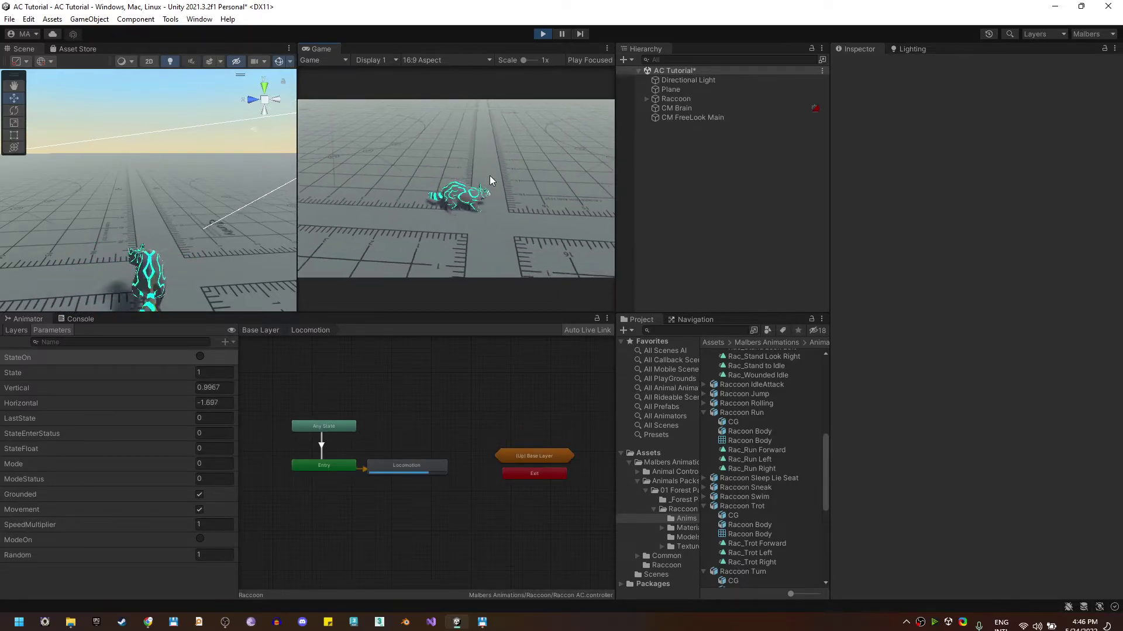
key("w")
key("a")
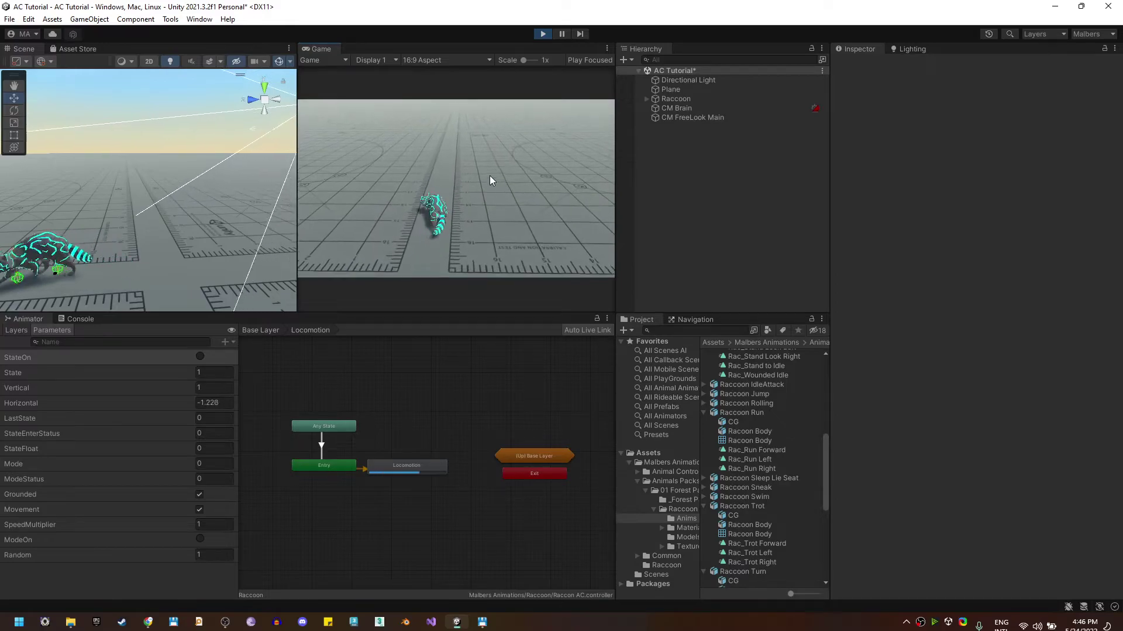
key("d")
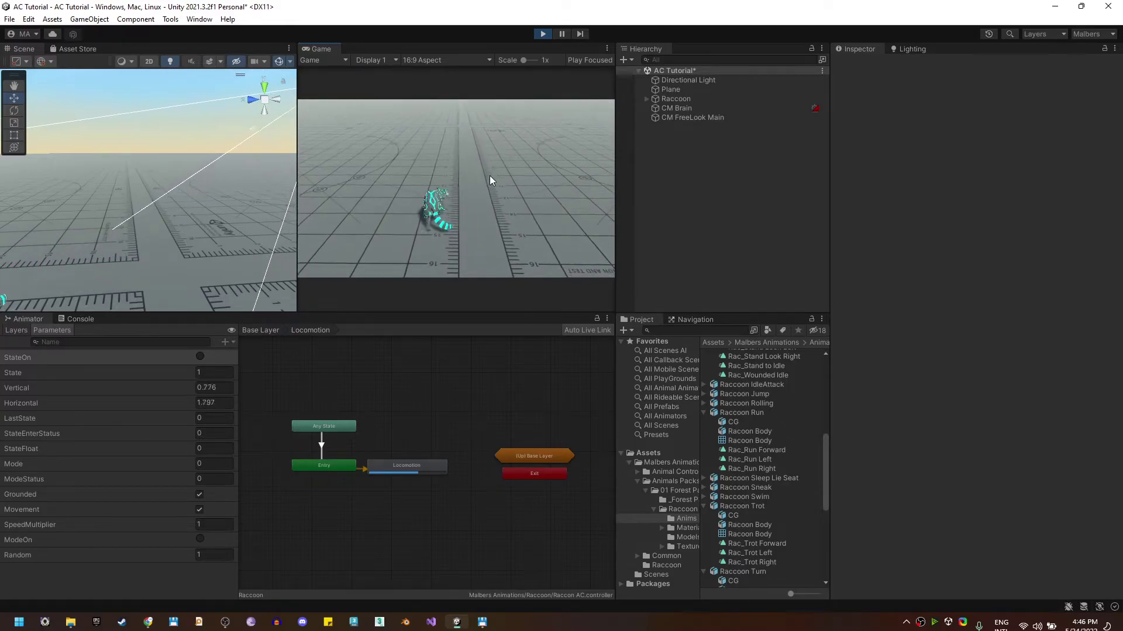
key("w")
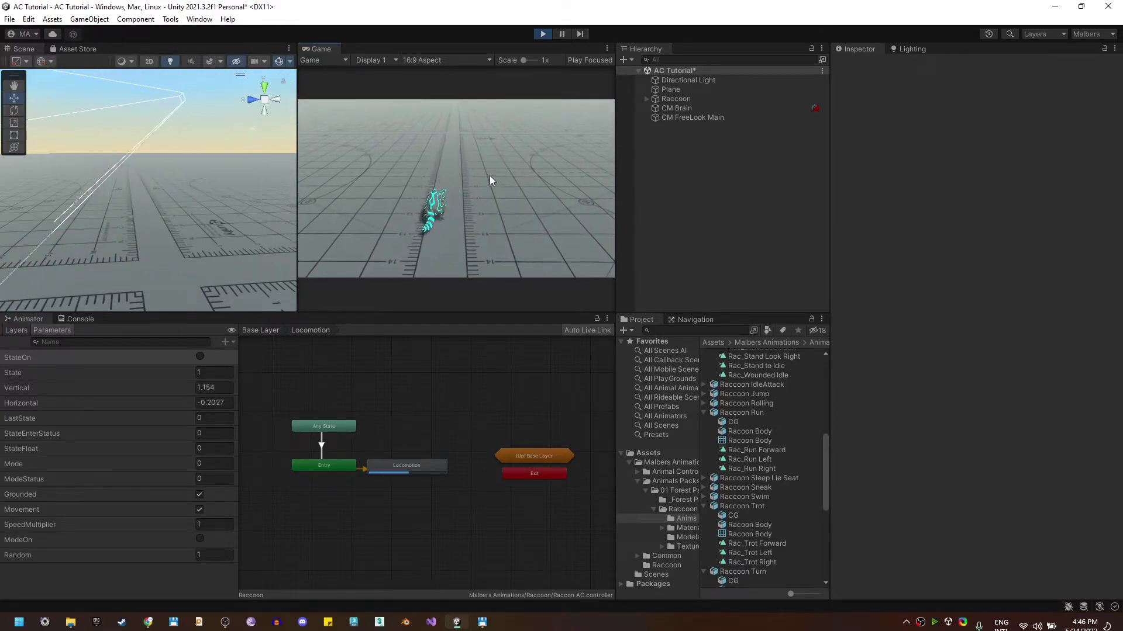
- Speed the raccoon up to a trot, then a Shift run, and steer it through several turns
key("a")
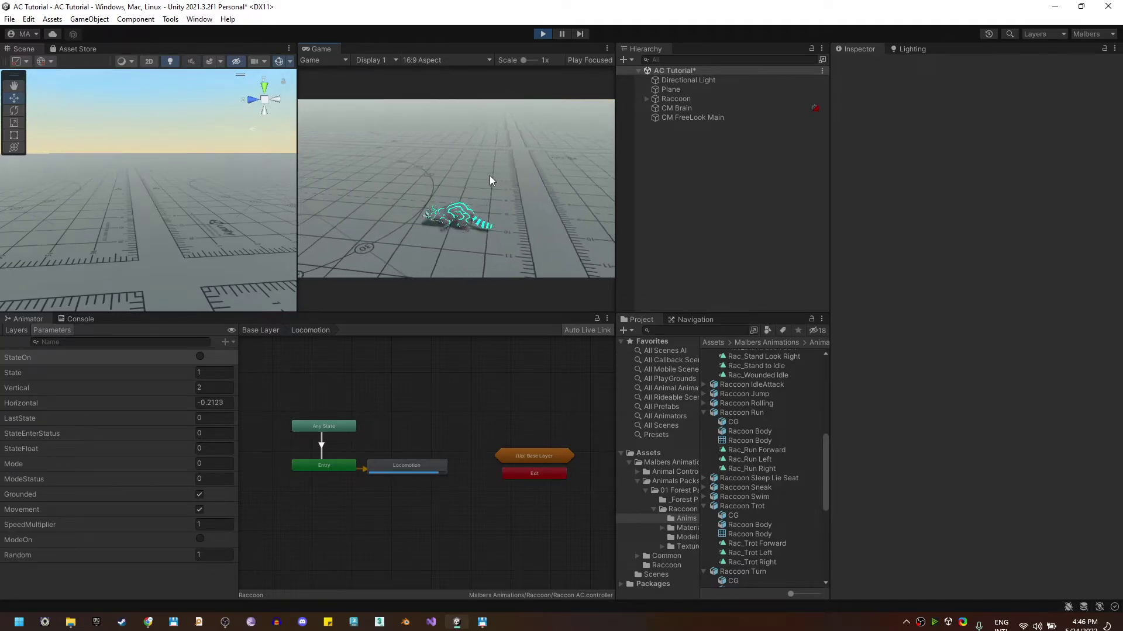
key("shift")
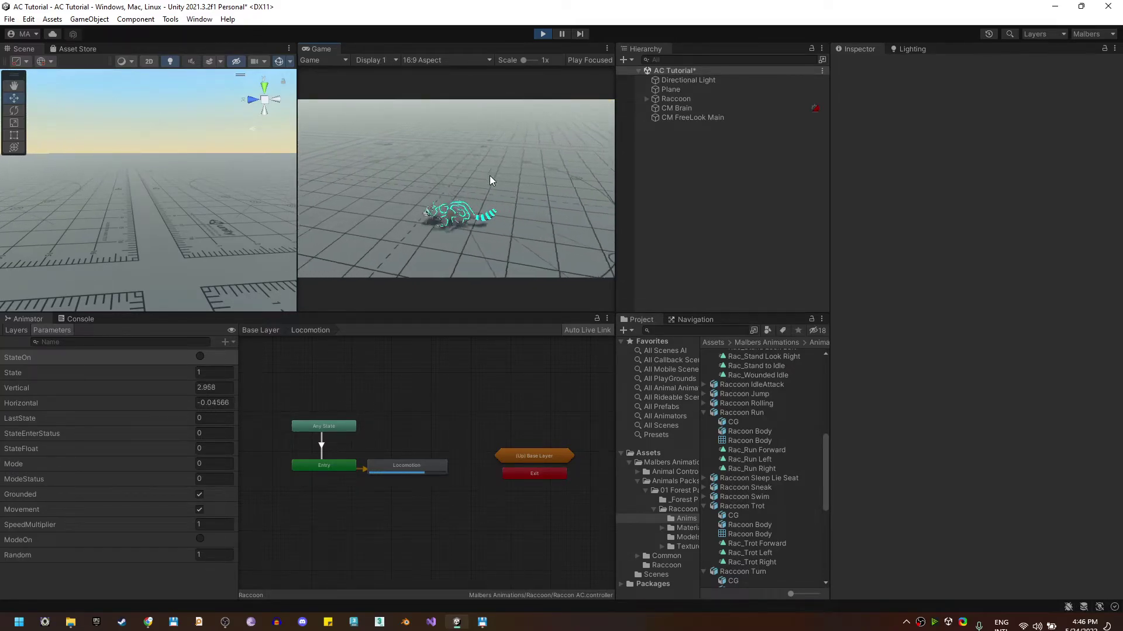
key("s")
key("d")
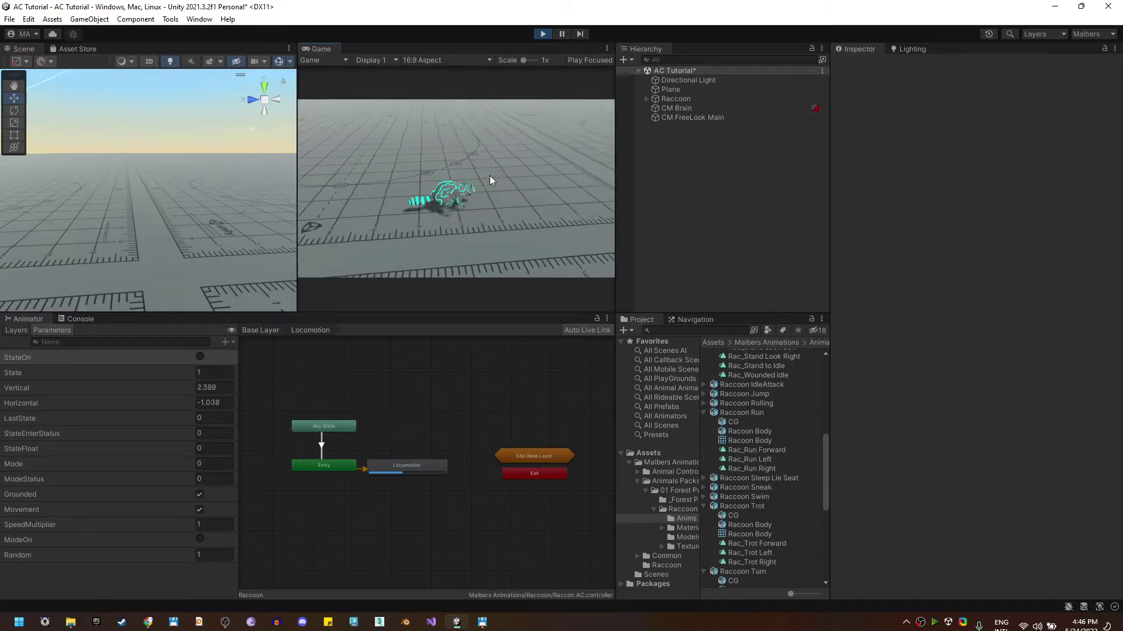
key("w")
key("a")
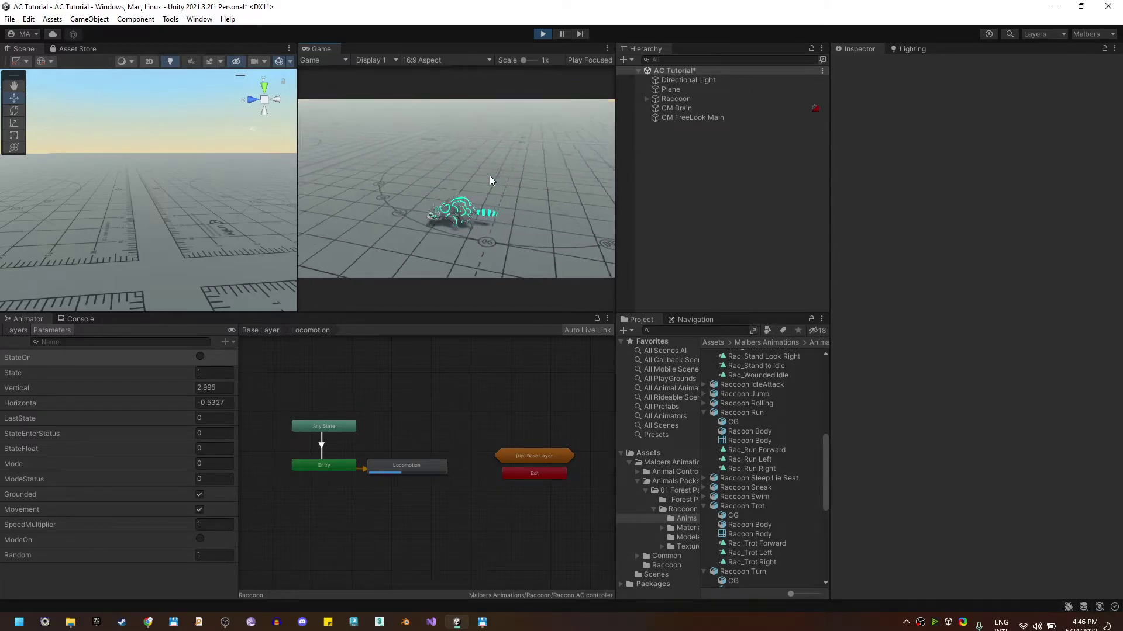
key("s")
key("d")
key("w")
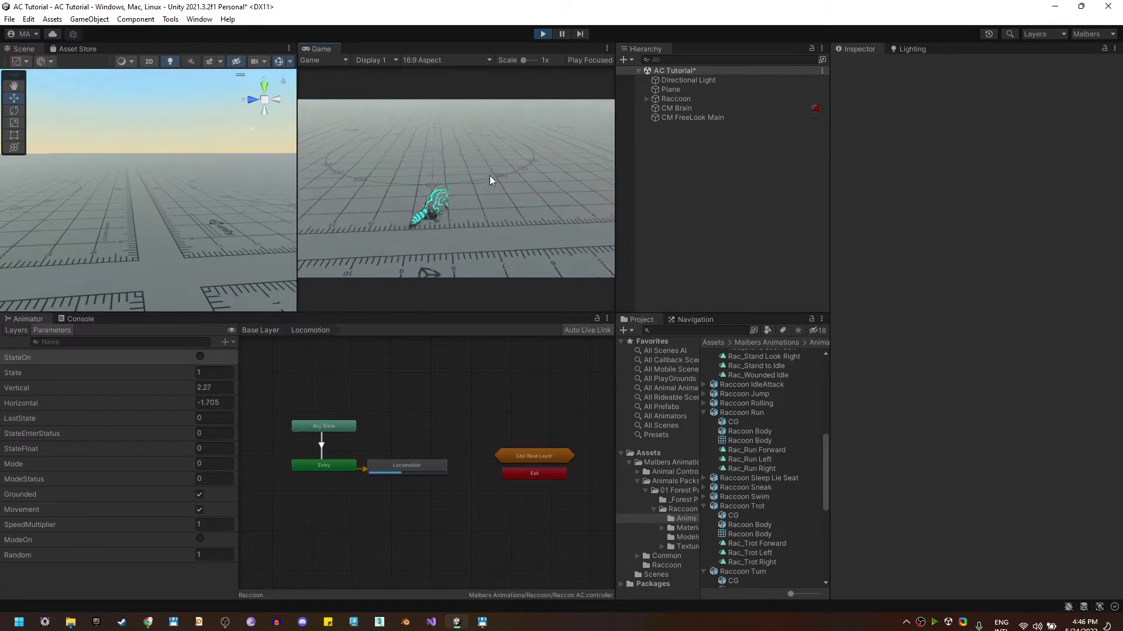
key("a")
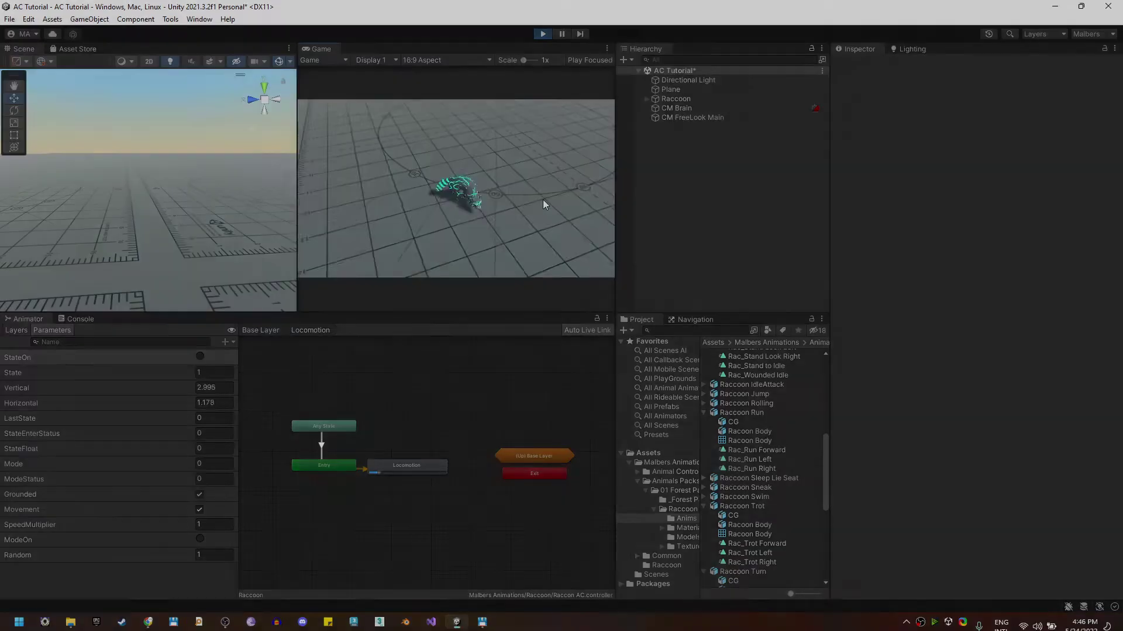
- Stop Play and set the Raccoon's Turn Multiplier to 4 in the Animal component's General > Movement settings
left_click(543, 33)
left_click(698, 98)
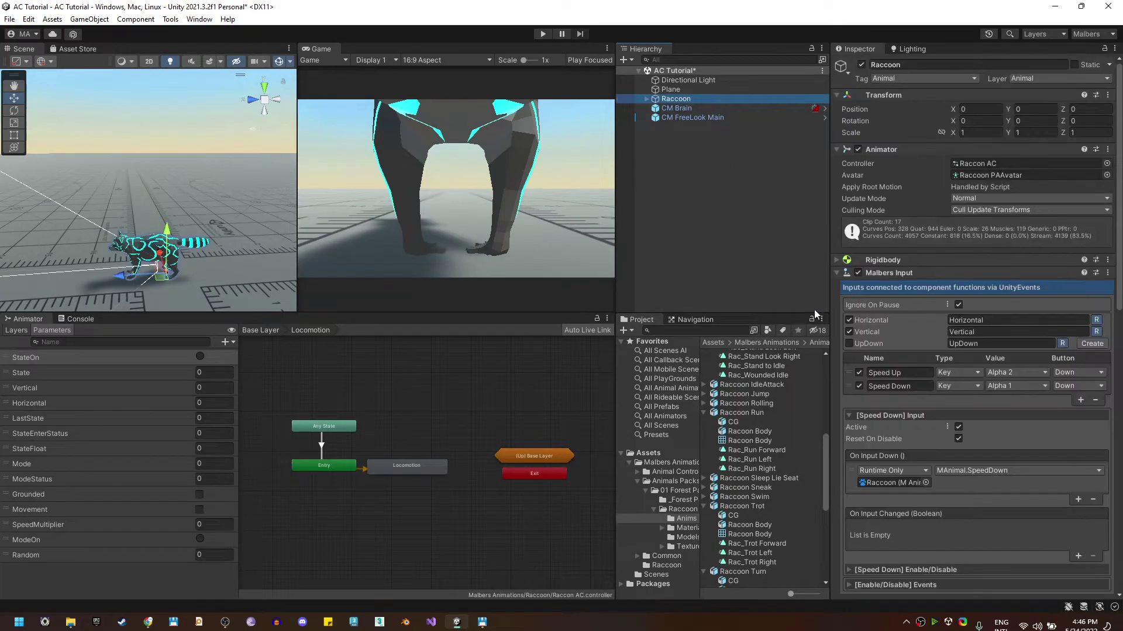
scroll(917, 410, "down", 3)
scroll(942, 488, "down", 6)
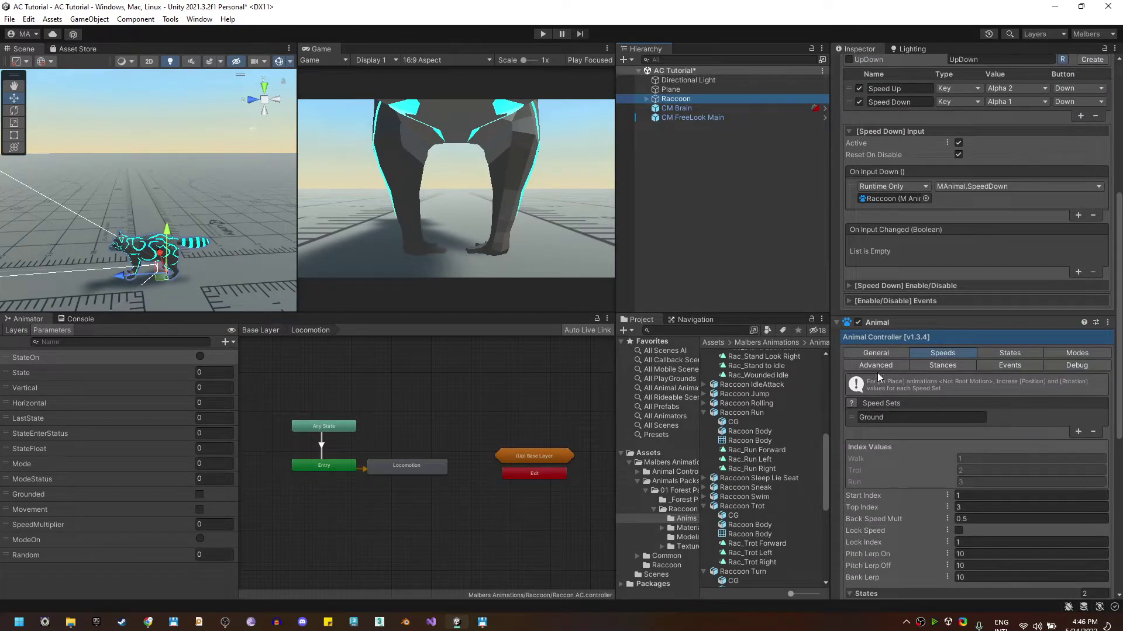
left_click(878, 354)
left_click(869, 514)
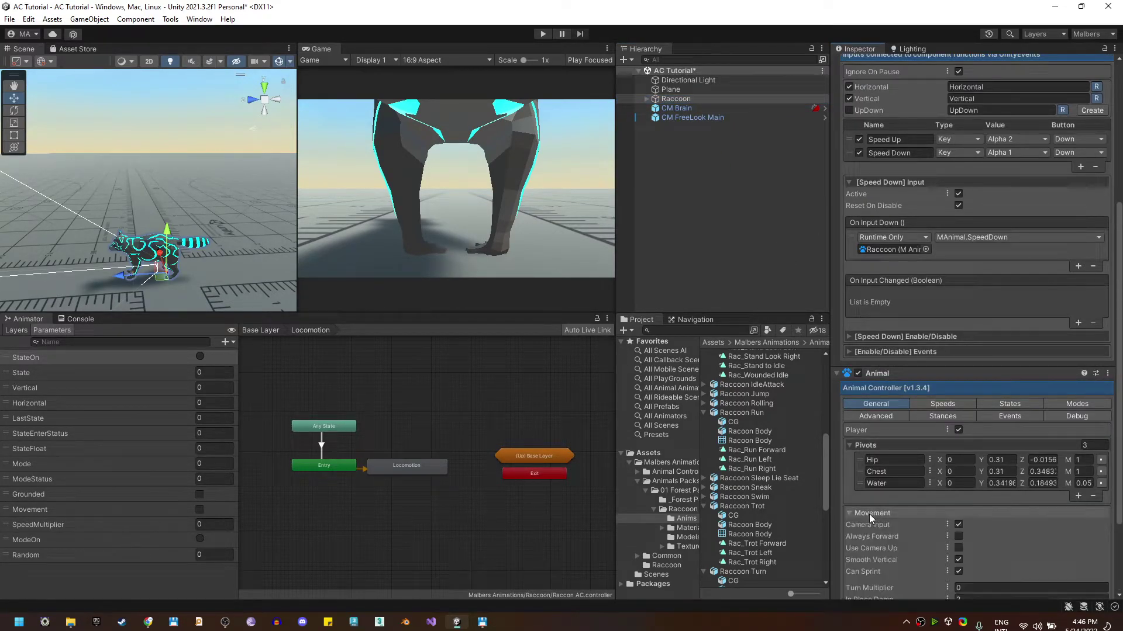
scroll(877, 526, "down", 3)
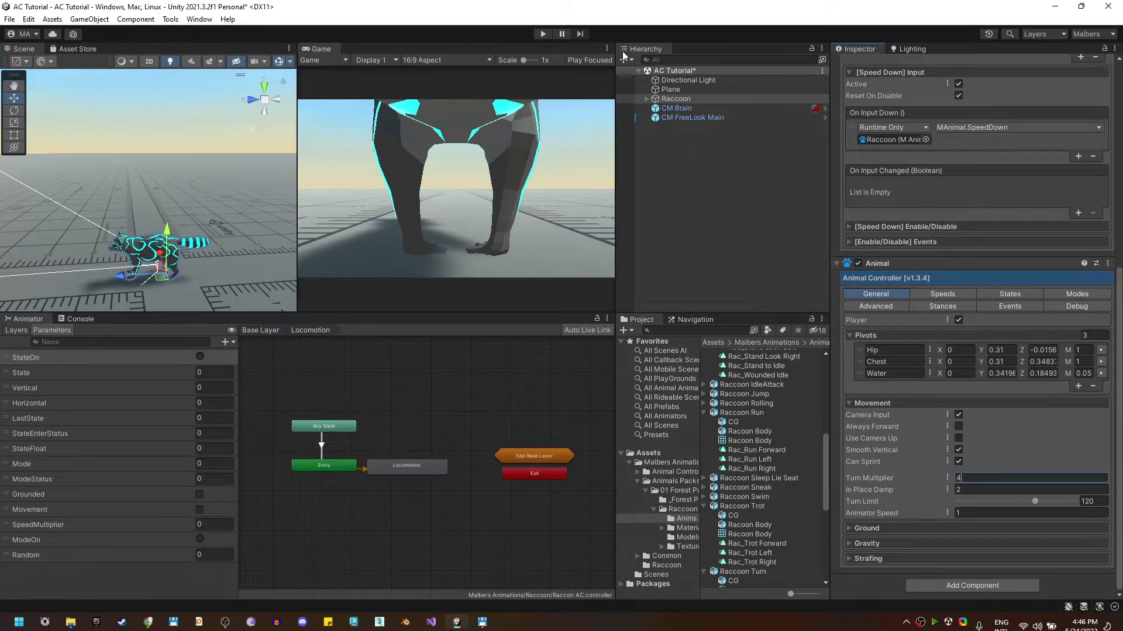
- Play-test the raccoon circling and speeding up to check the sharper turning
left_click(543, 33)
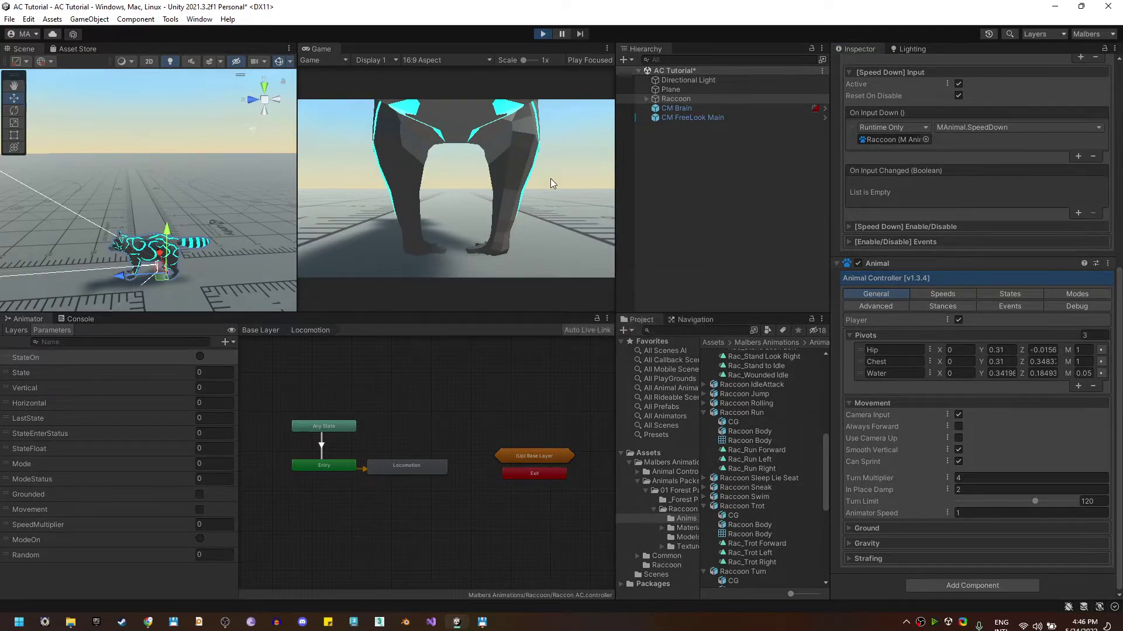
key("s")
key("d")
key("w")
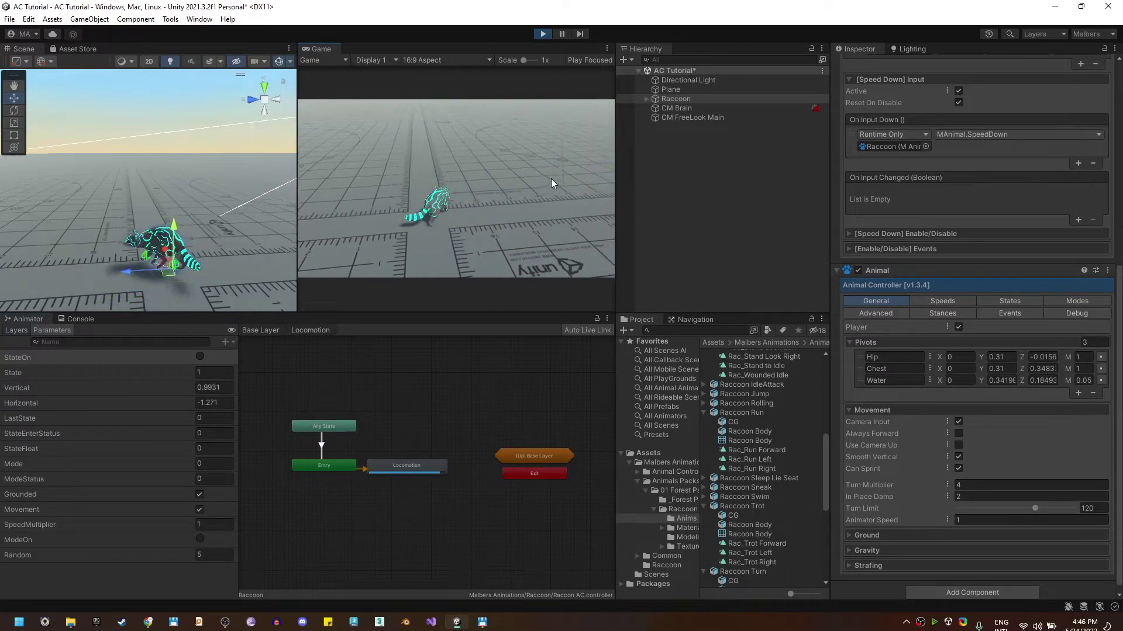
key("a")
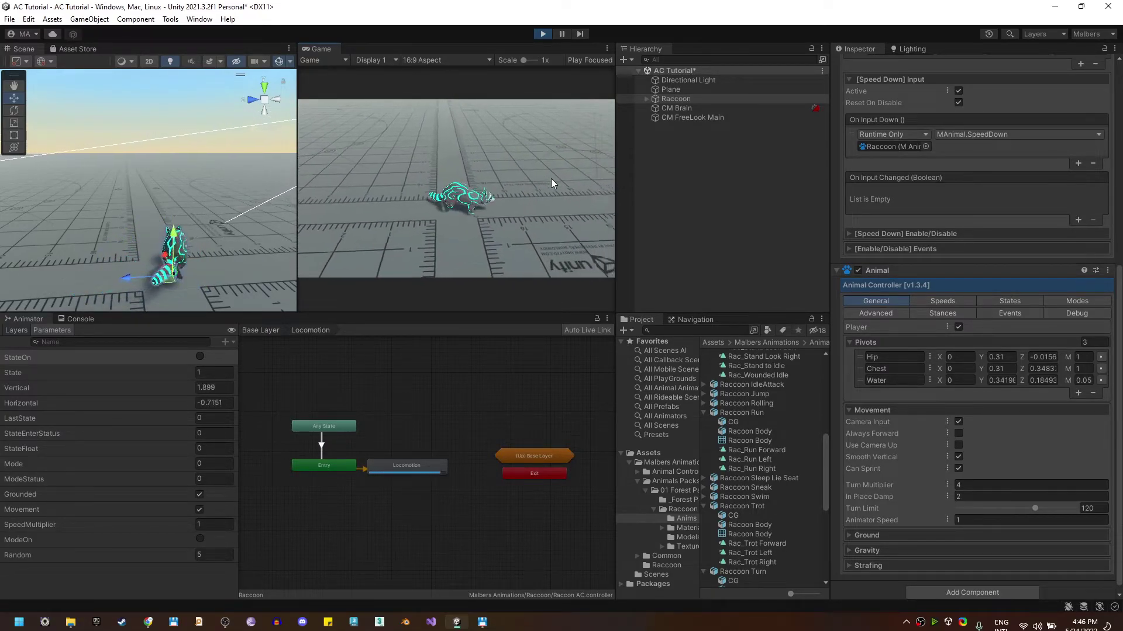
key("w")
key("a")
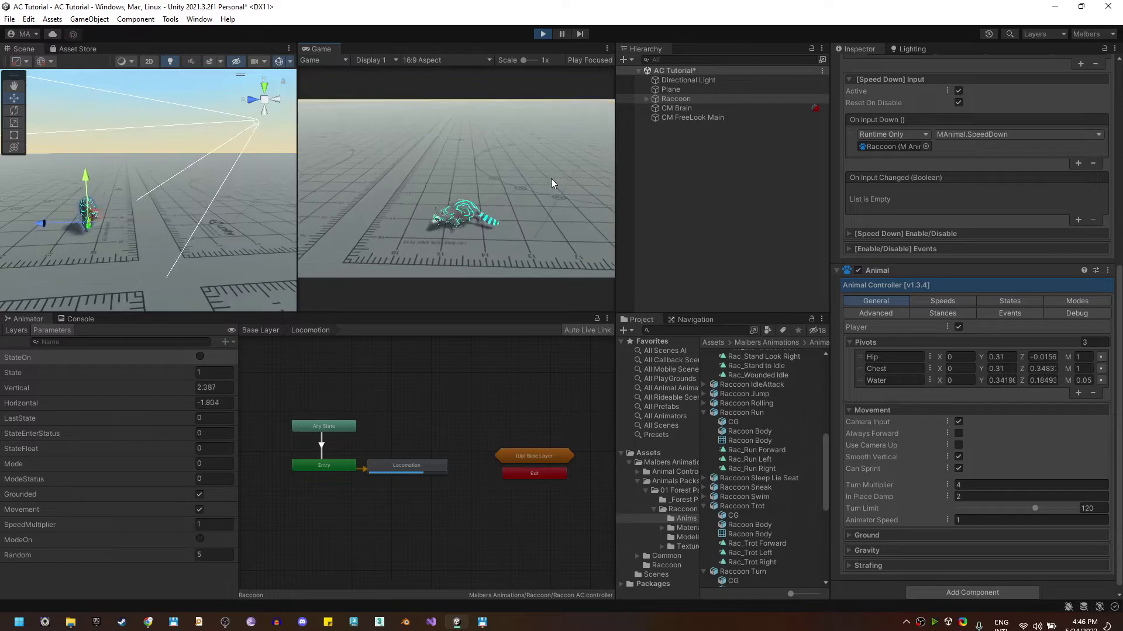
key("s")
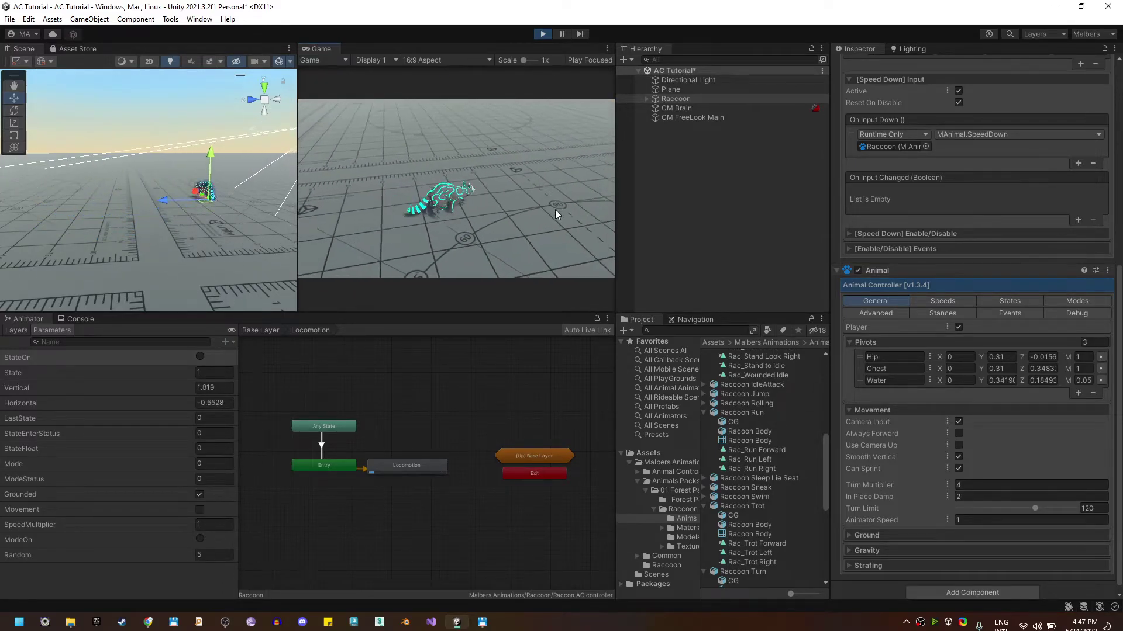
- Lower the Turn Limit to about 34.8 and set the raccoon running
left_click_drag(1033, 507, 979, 508)
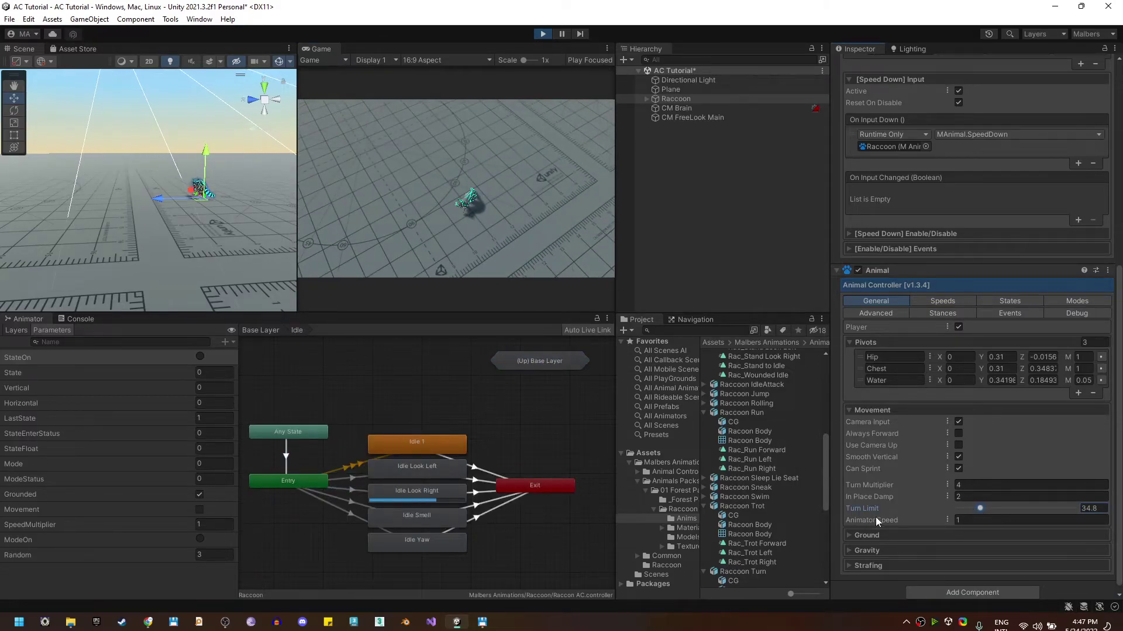
left_click(523, 196)
key("w")
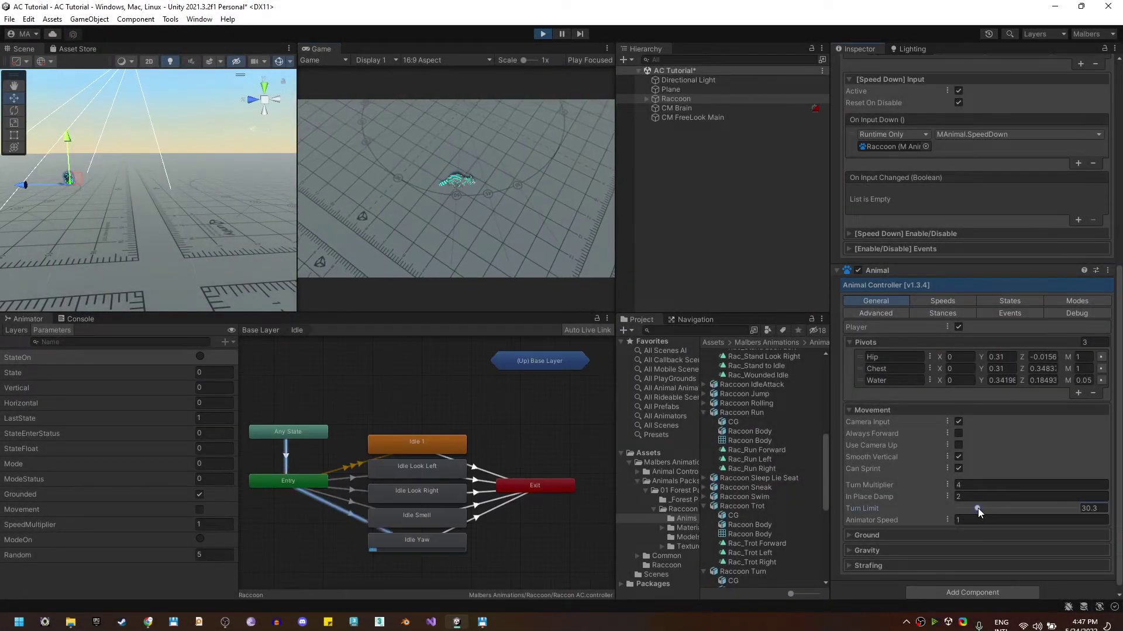
- Raise the Turn Limit to 180 and test the running raccoon's turns
left_click_drag(977, 507, 1082, 508)
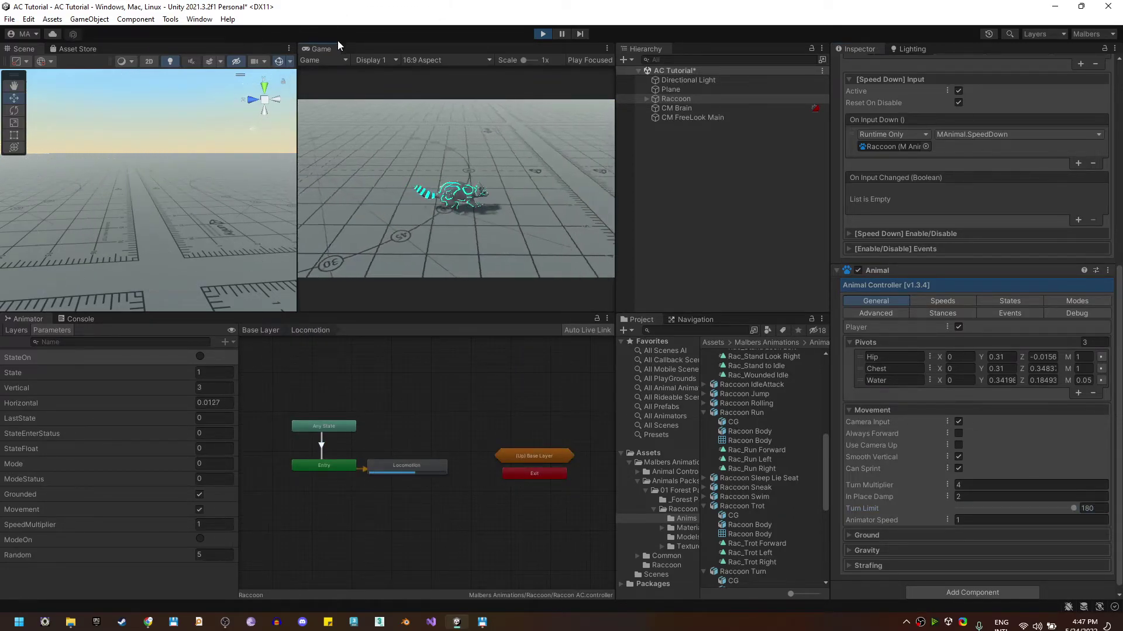
key("a")
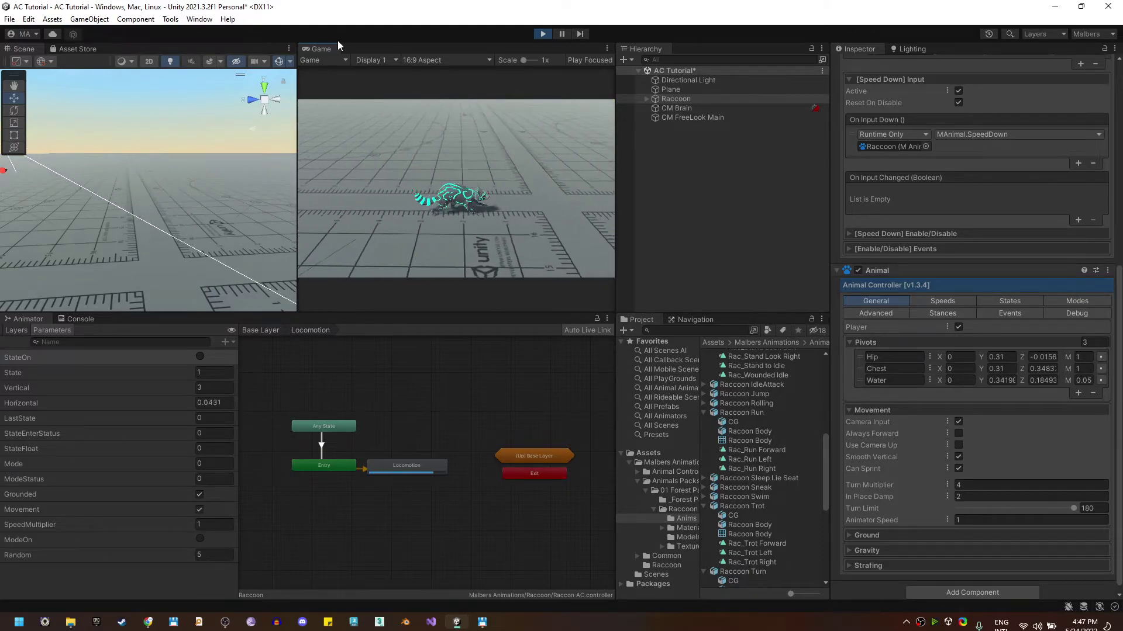
key("a")
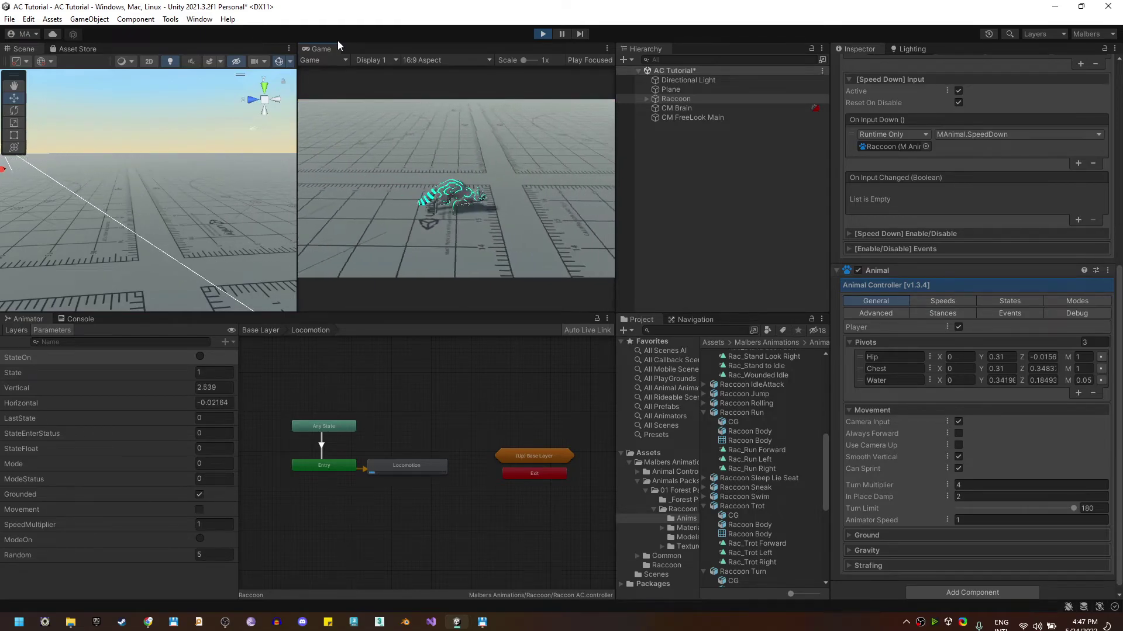
key("a")
key("d")
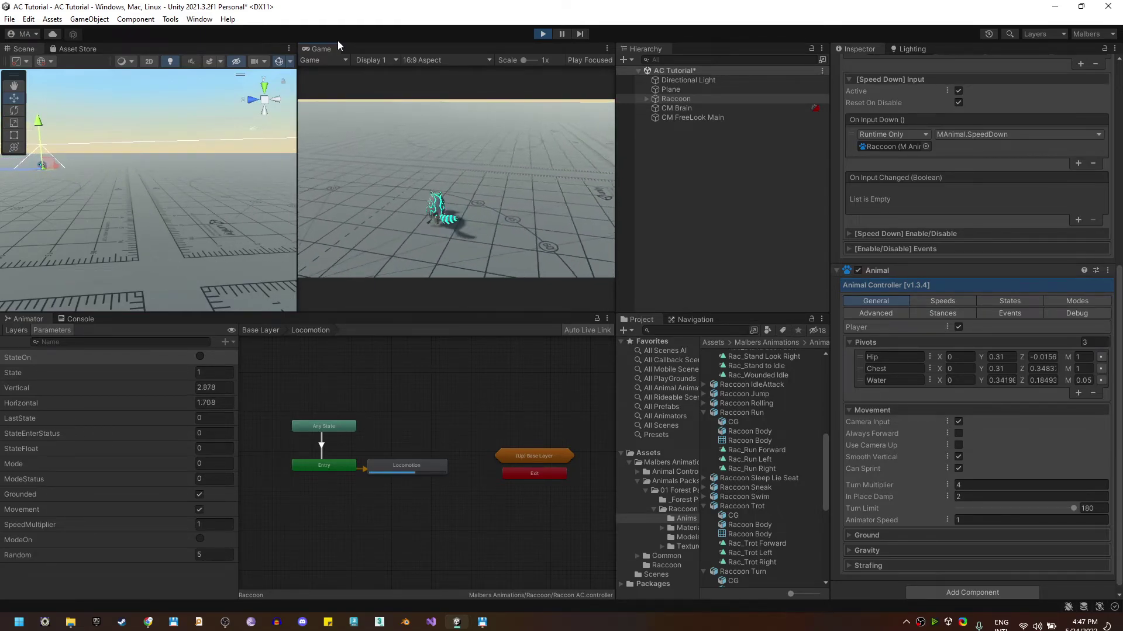
- Try a Turn Limit of 11.4, then restore 180 and steer the running raccoon through left turns
left_click(967, 508)
key("w")
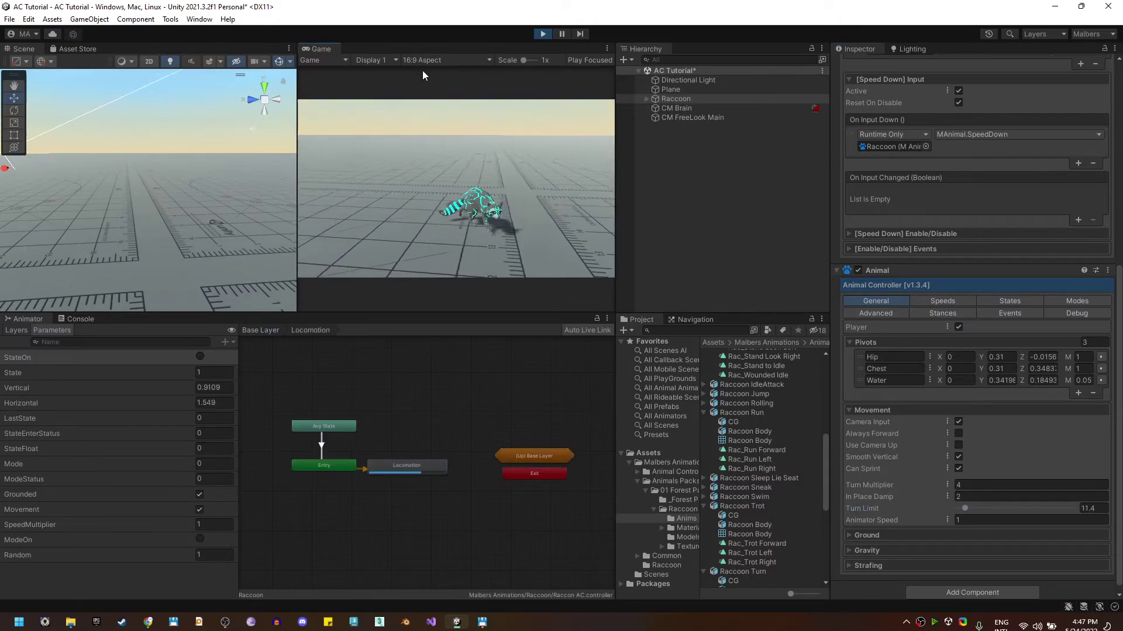
key("a")
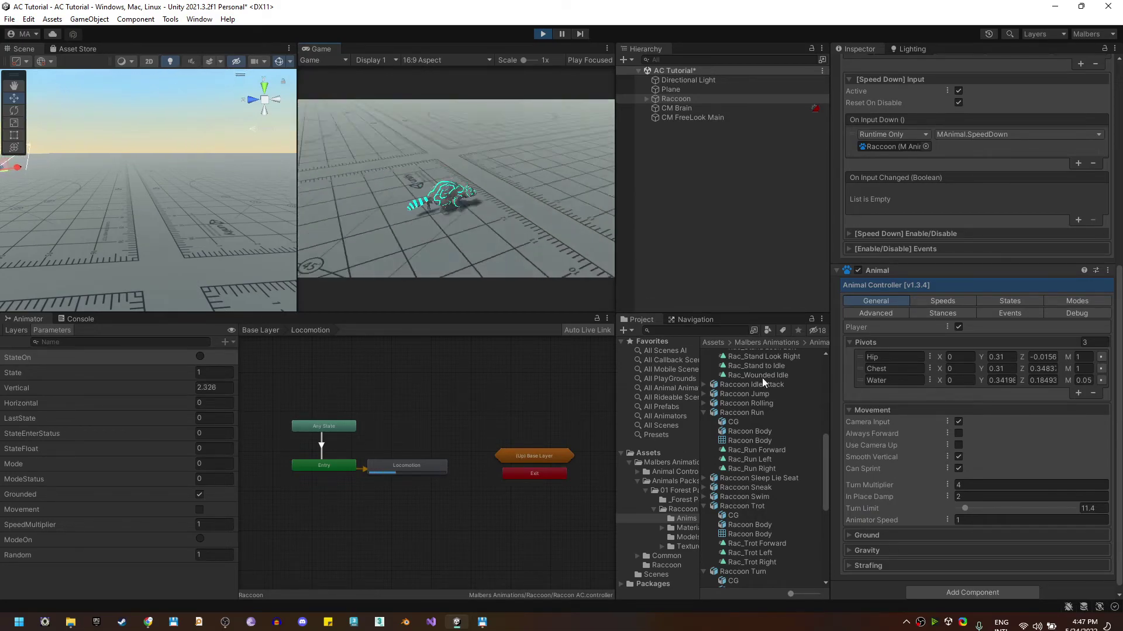
left_click_drag(965, 508, 998, 511)
left_click(430, 208)
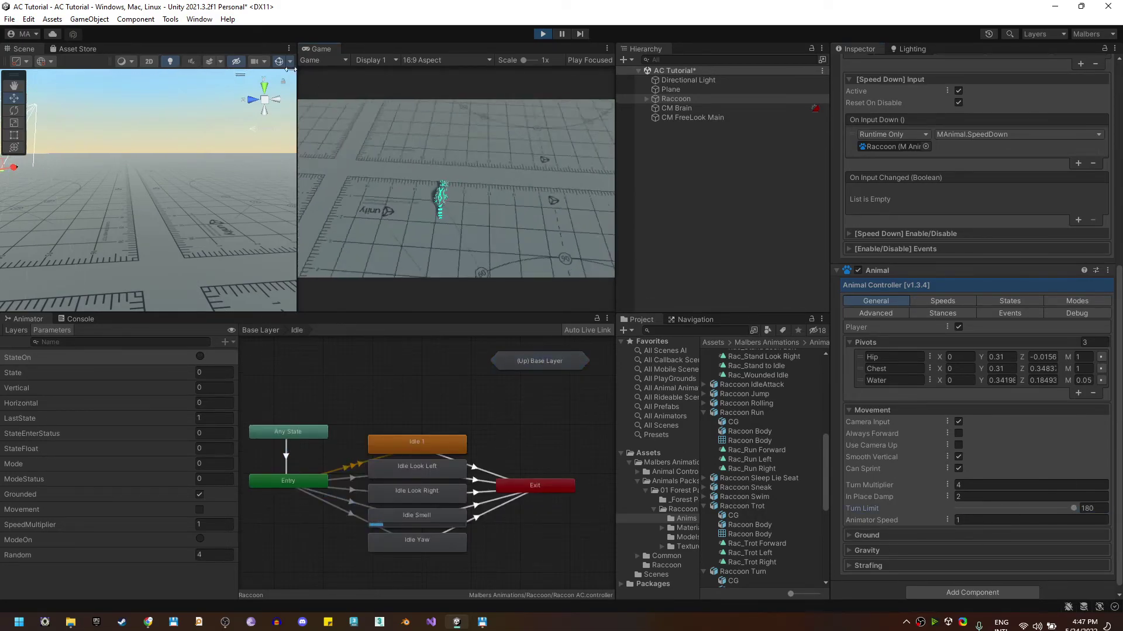
key("w")
key("a")
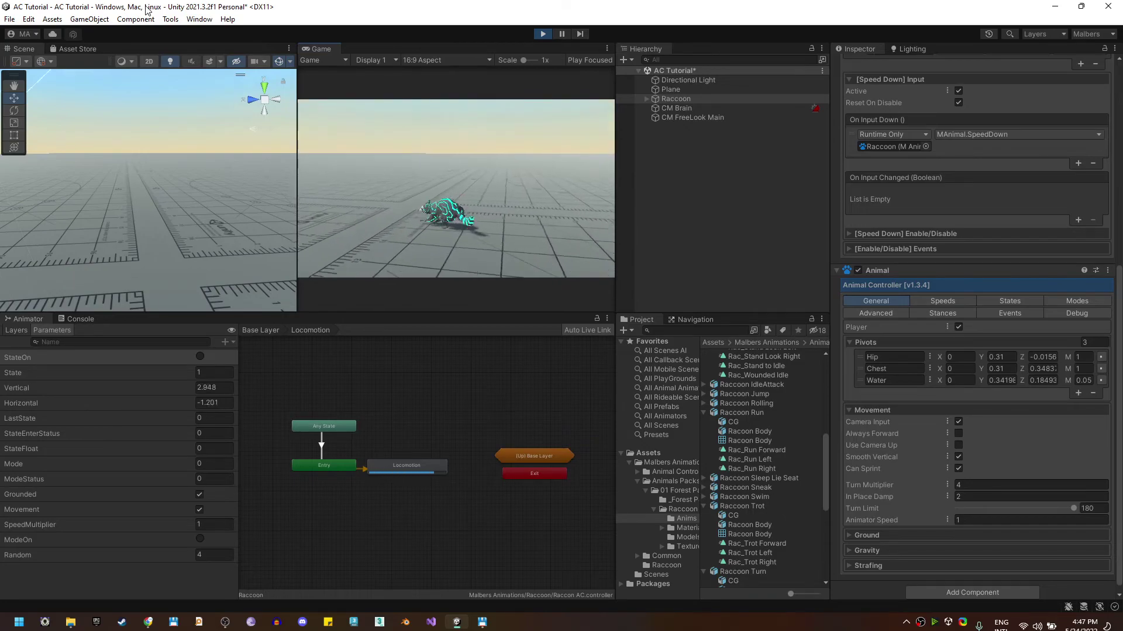
key("a")
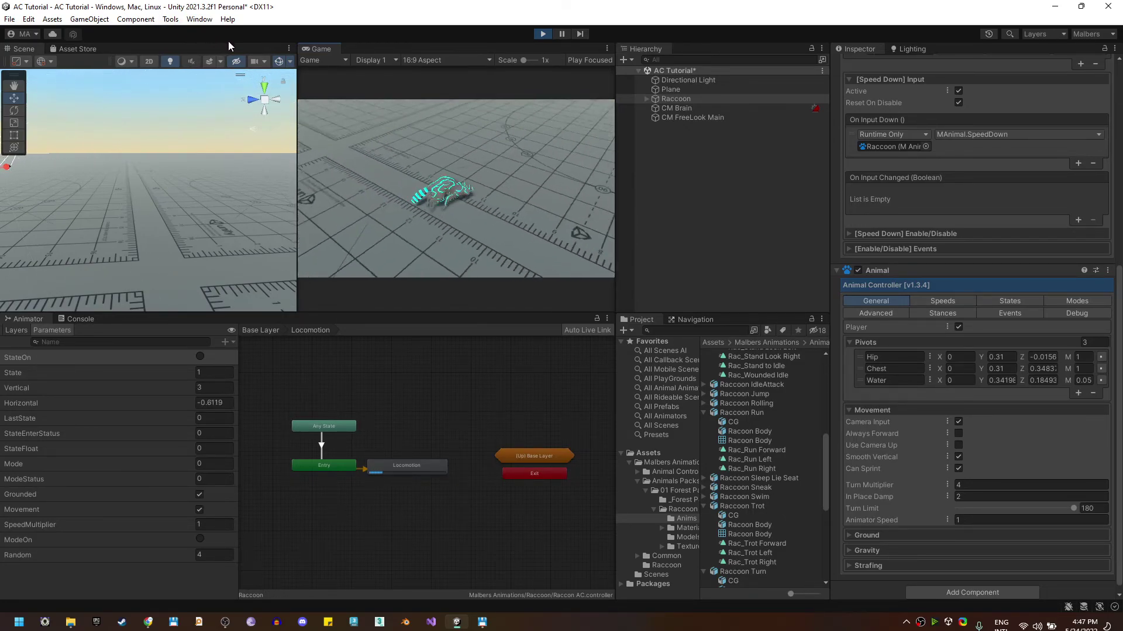
key("s")
key("a")
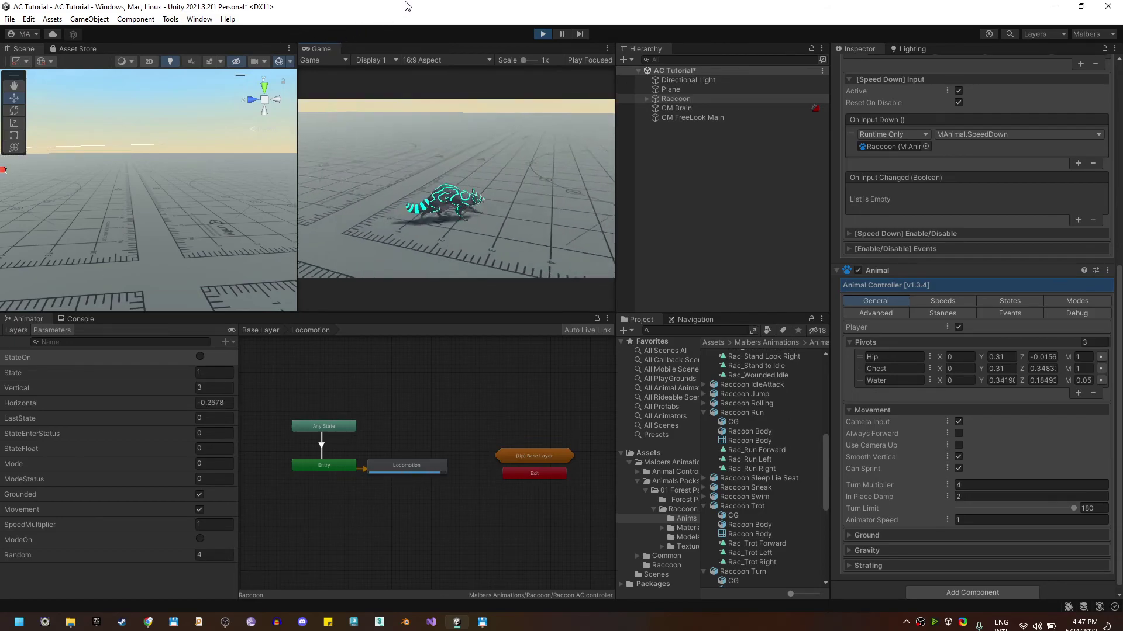
key("s")
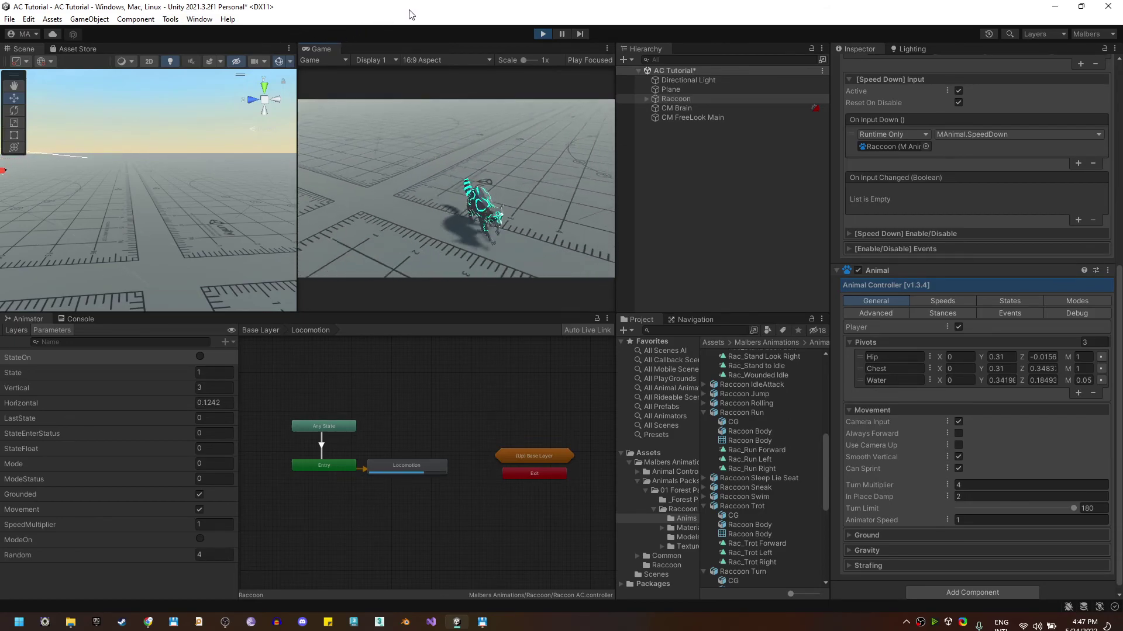
key("a")
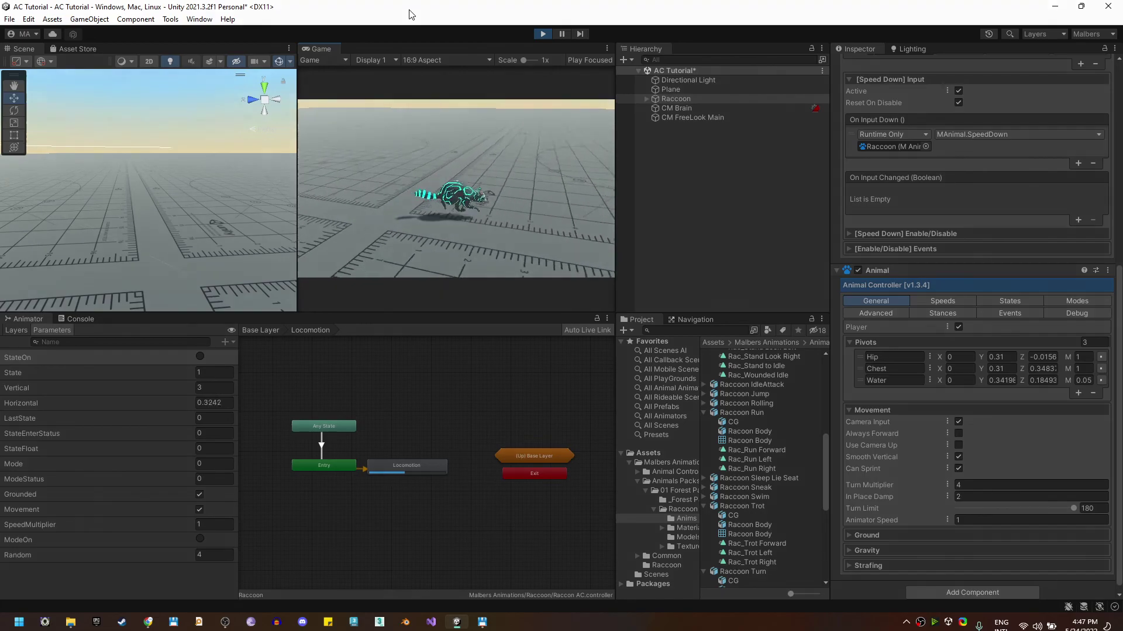